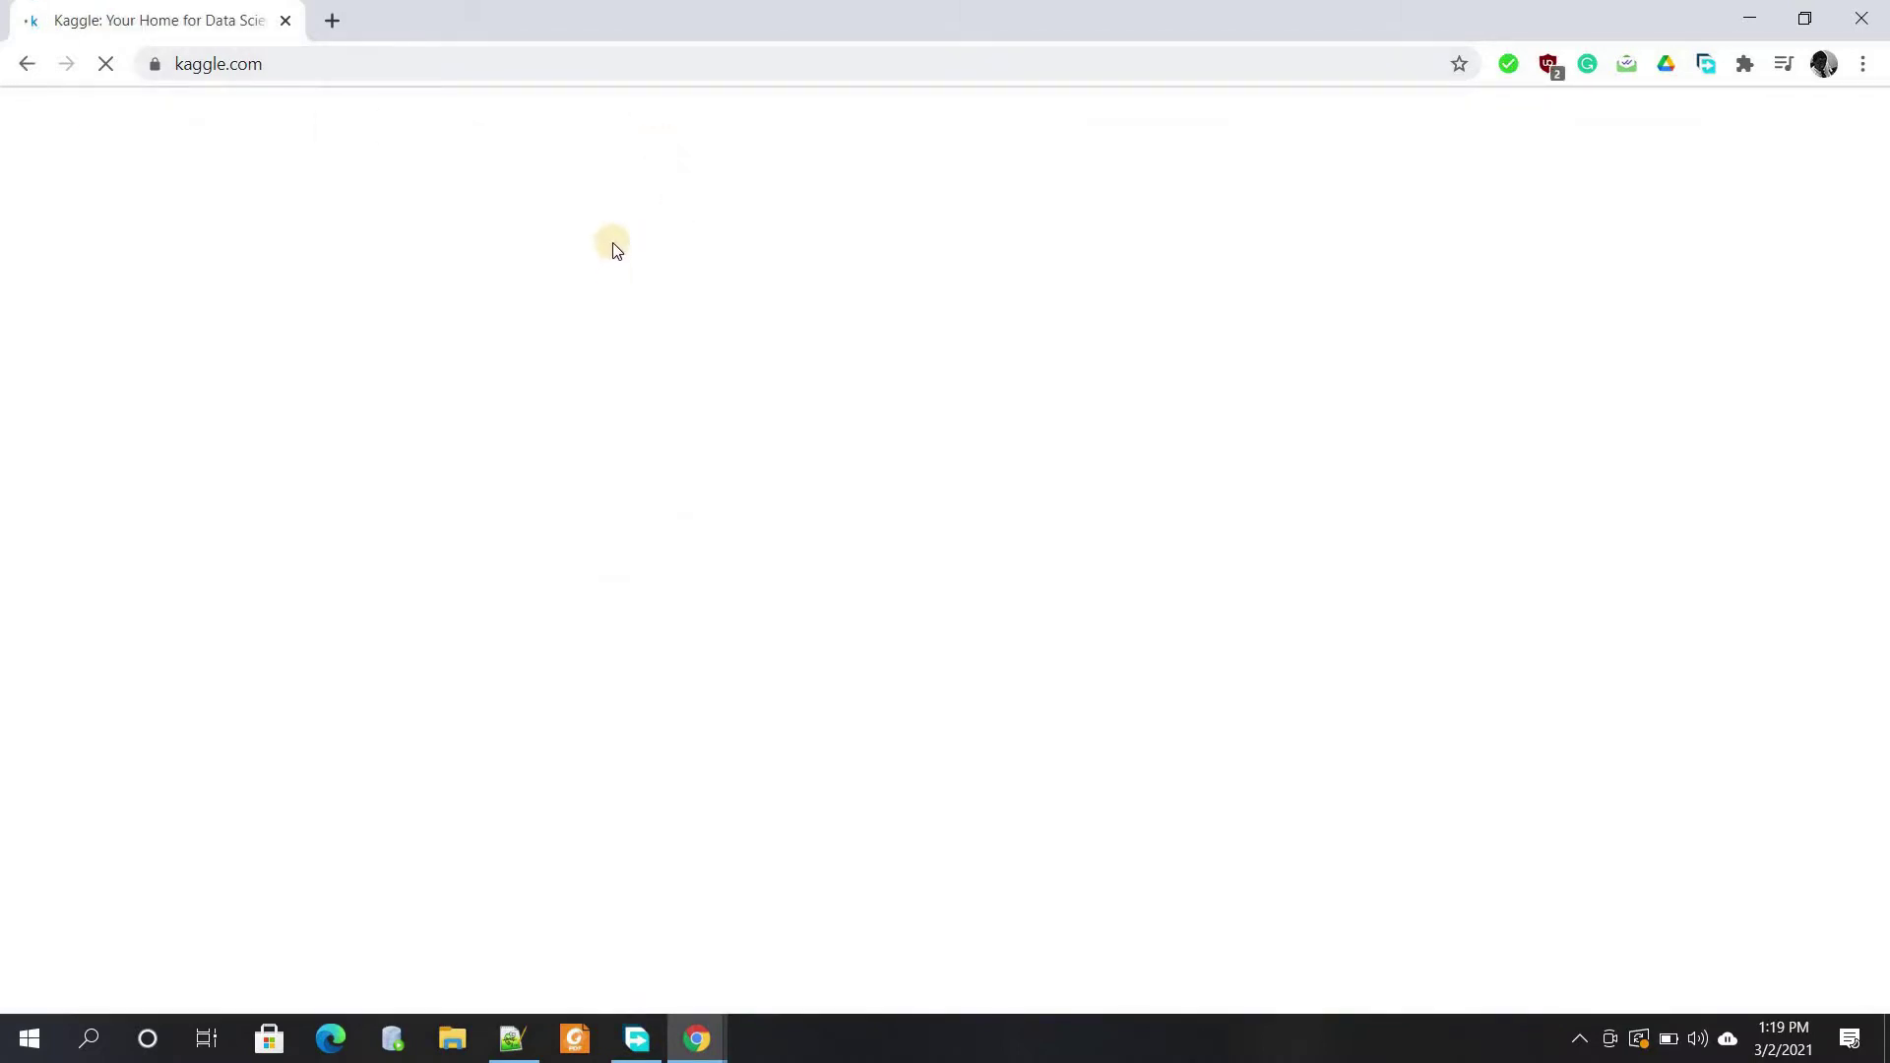
Search Kaggle for "sales" and open the Supermarket sales dataset
click(604, 124)
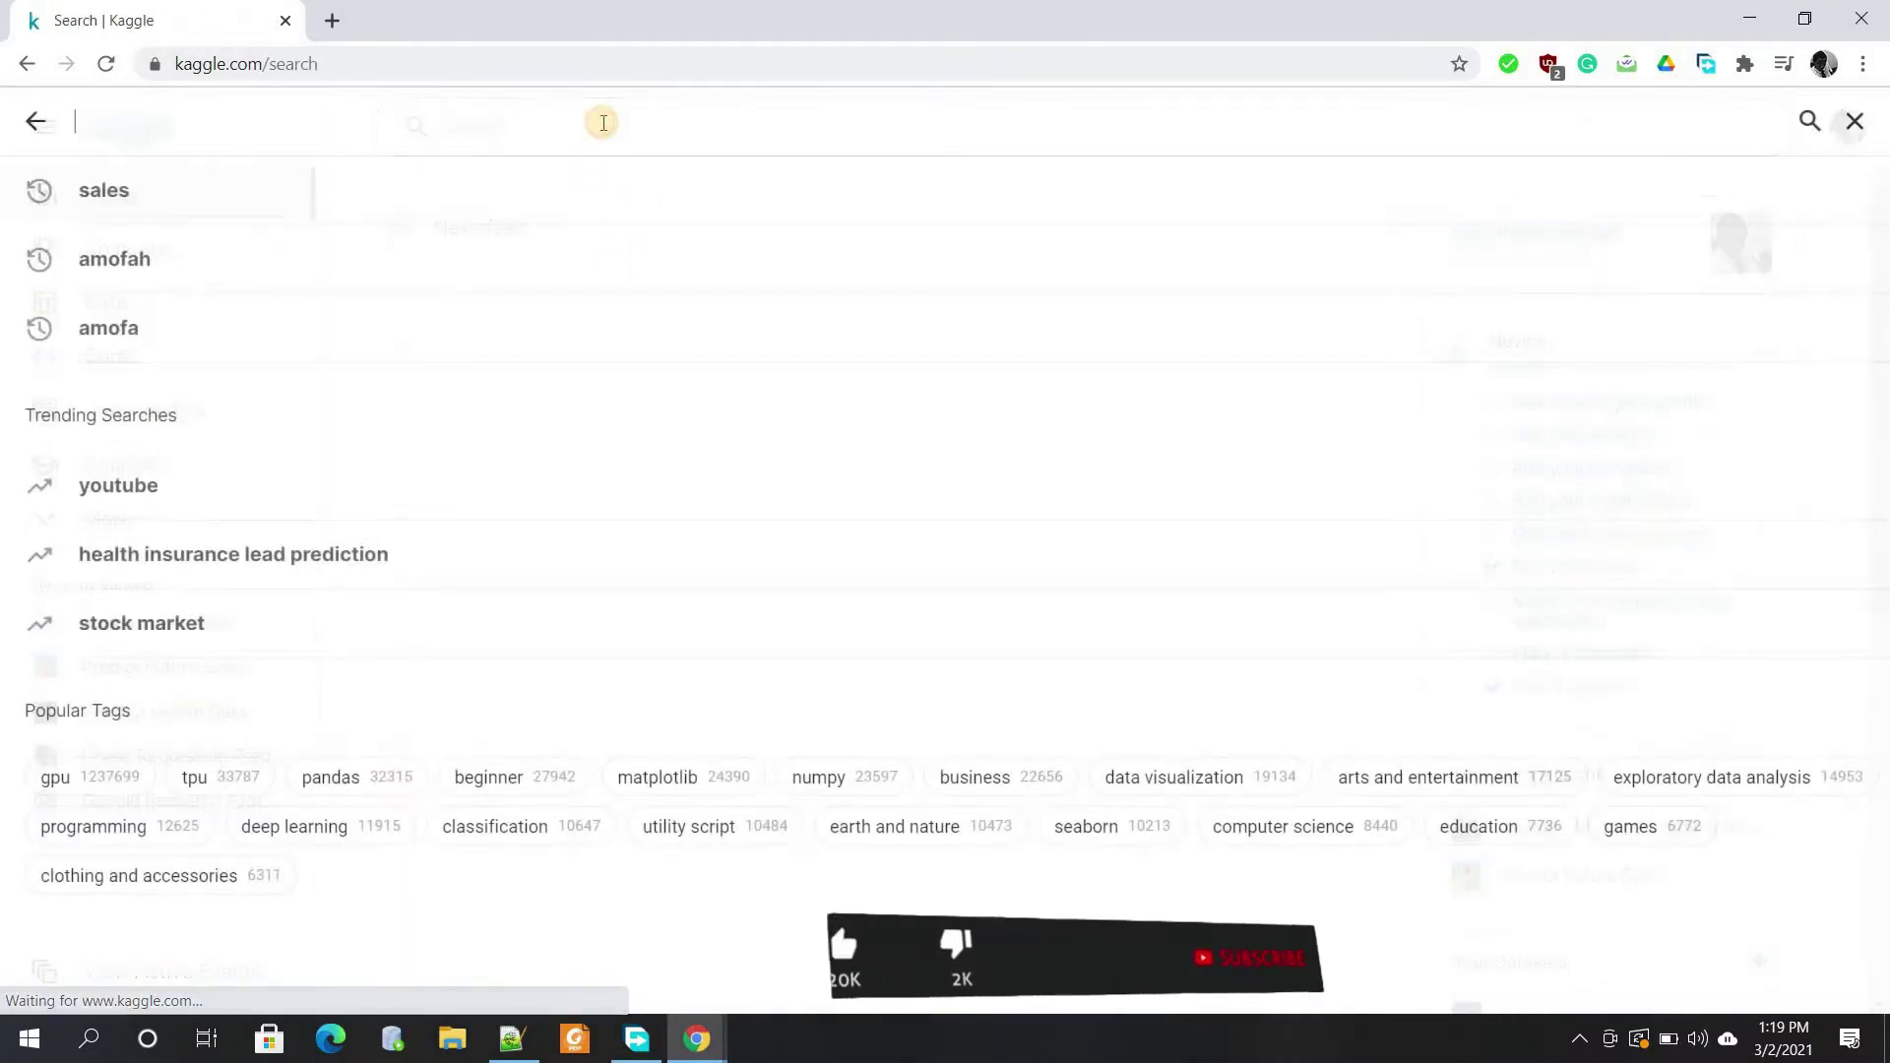
text(sales)
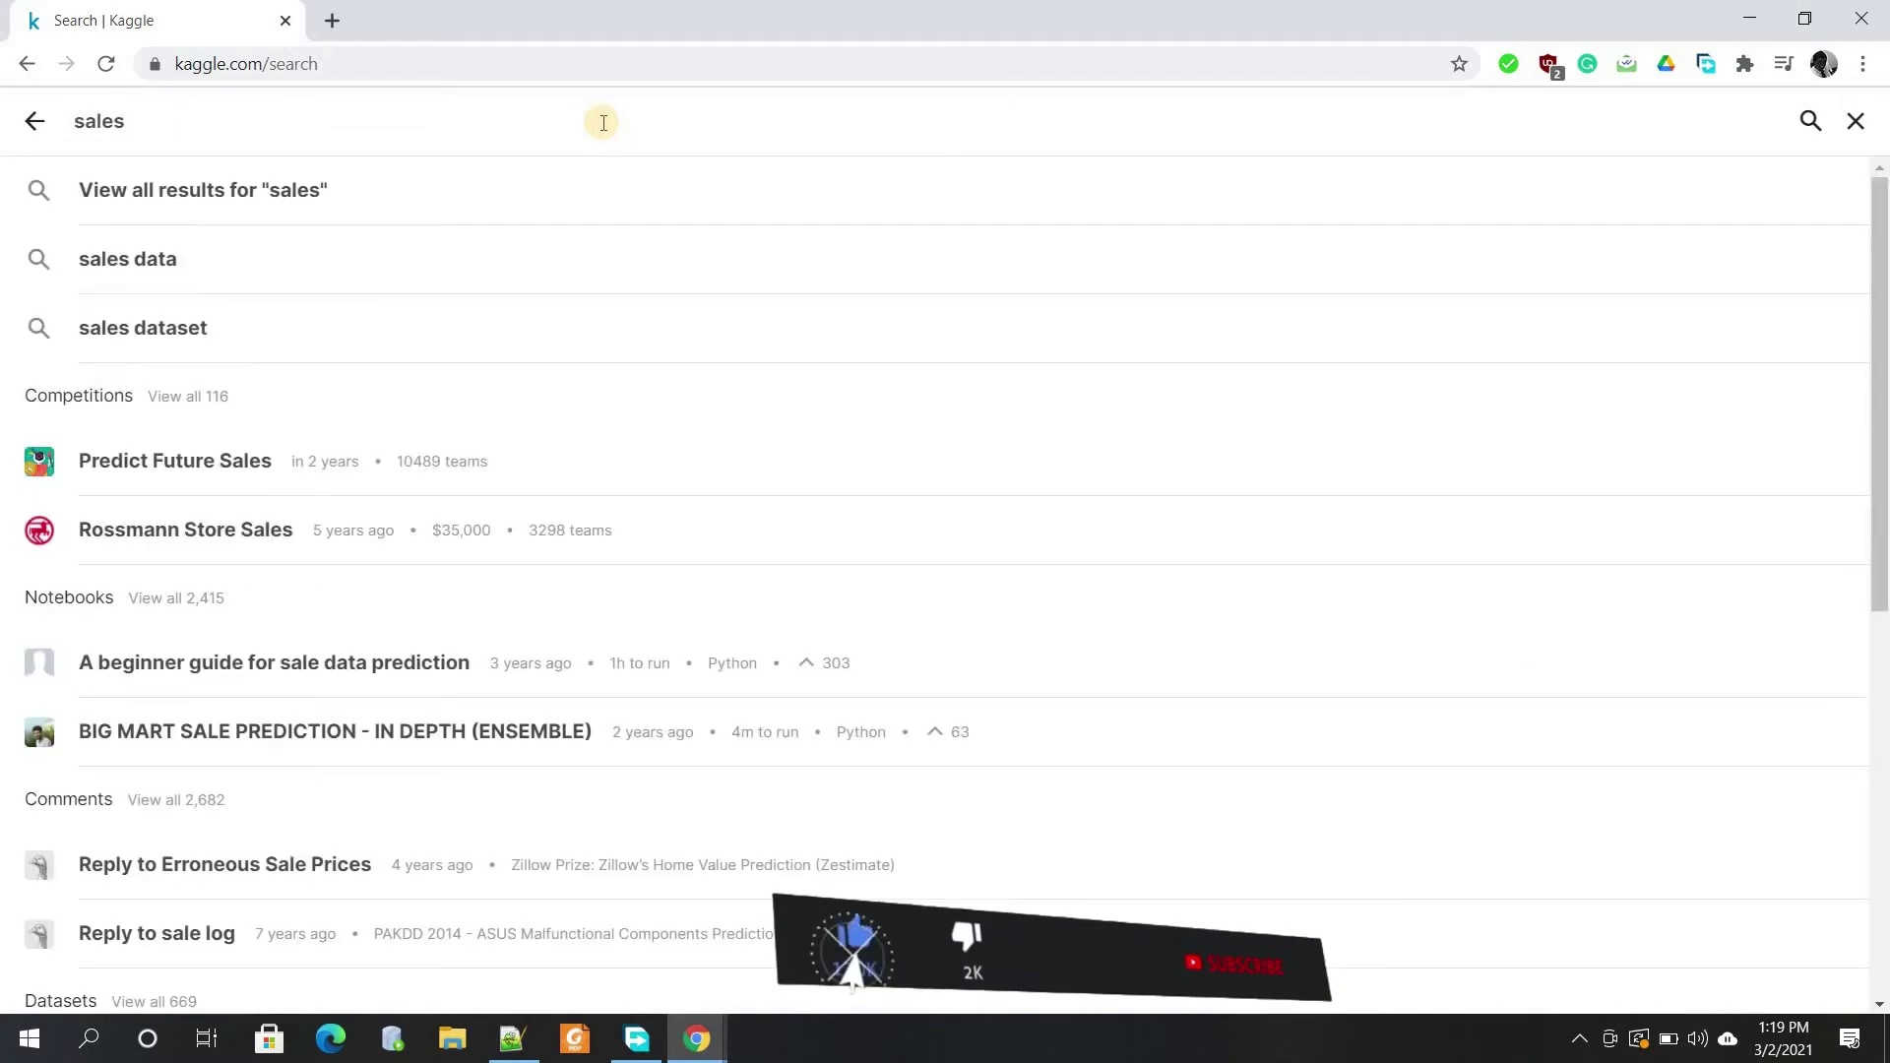
key(Return)
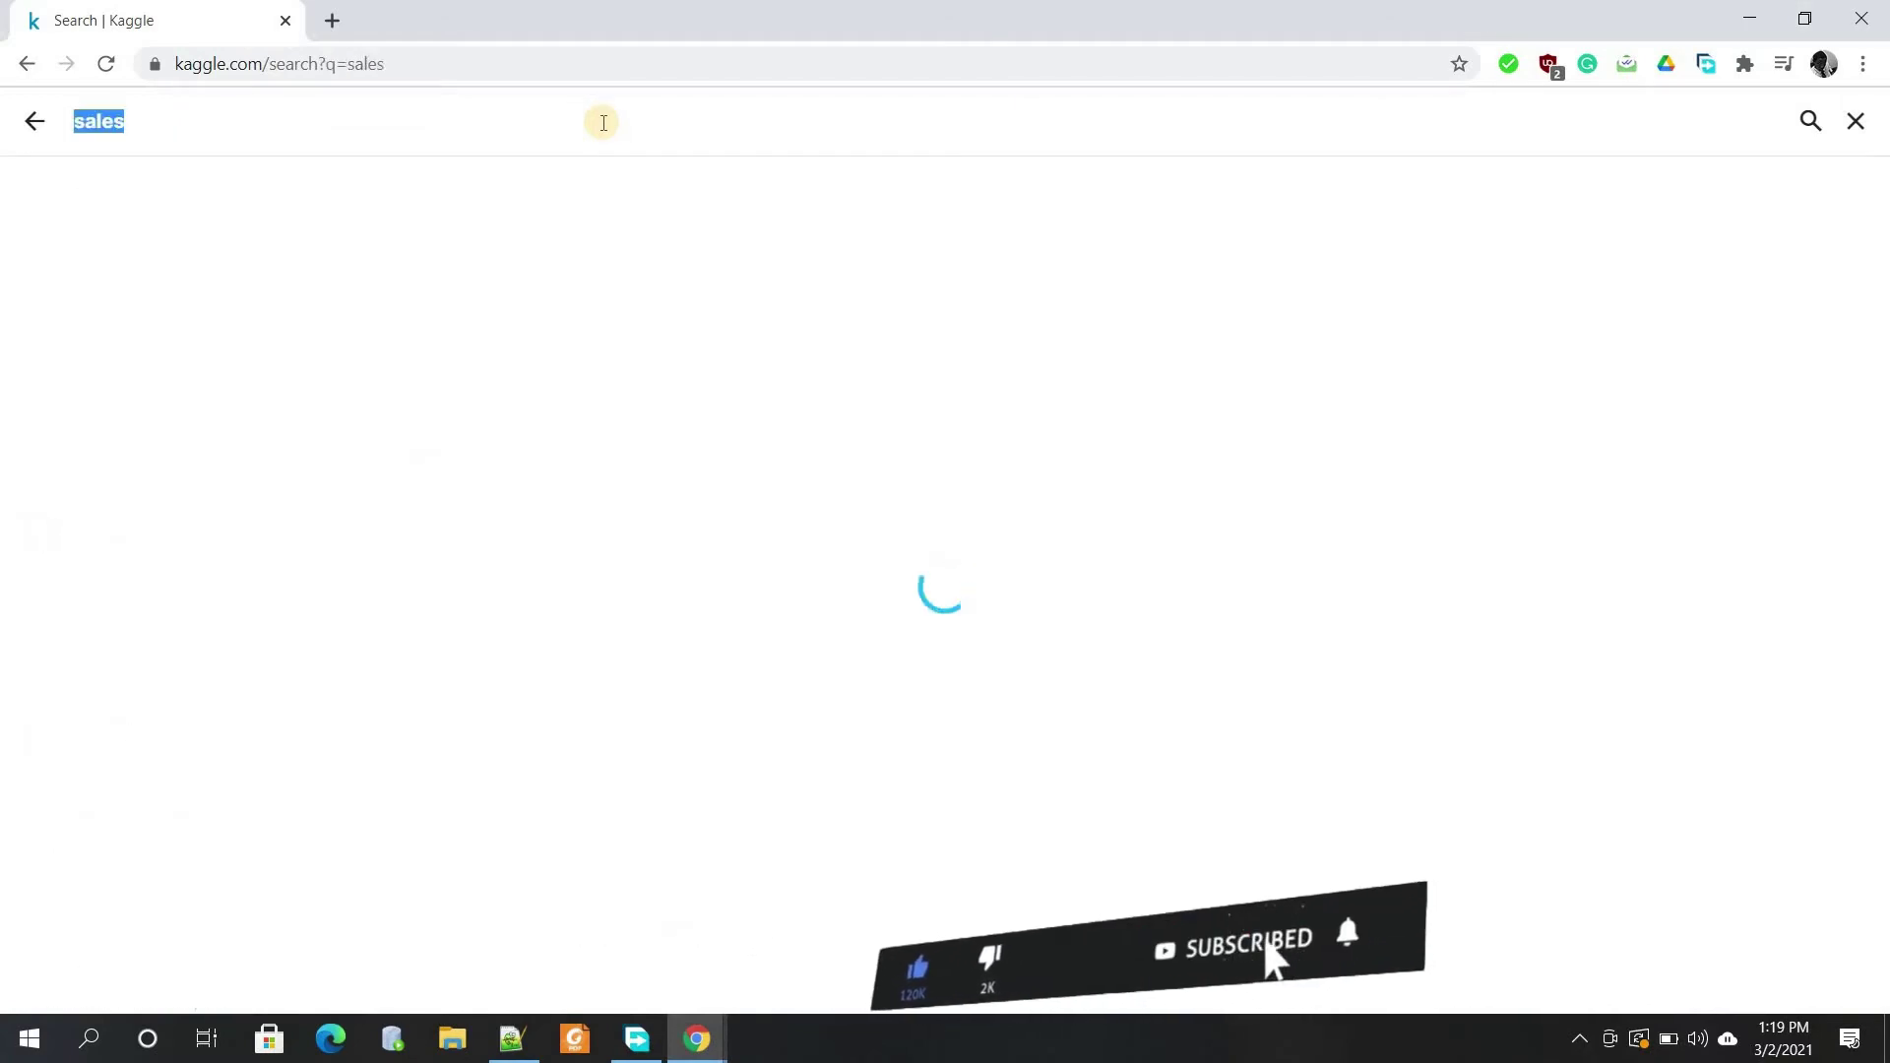
scroll(600, 633, down, 1)
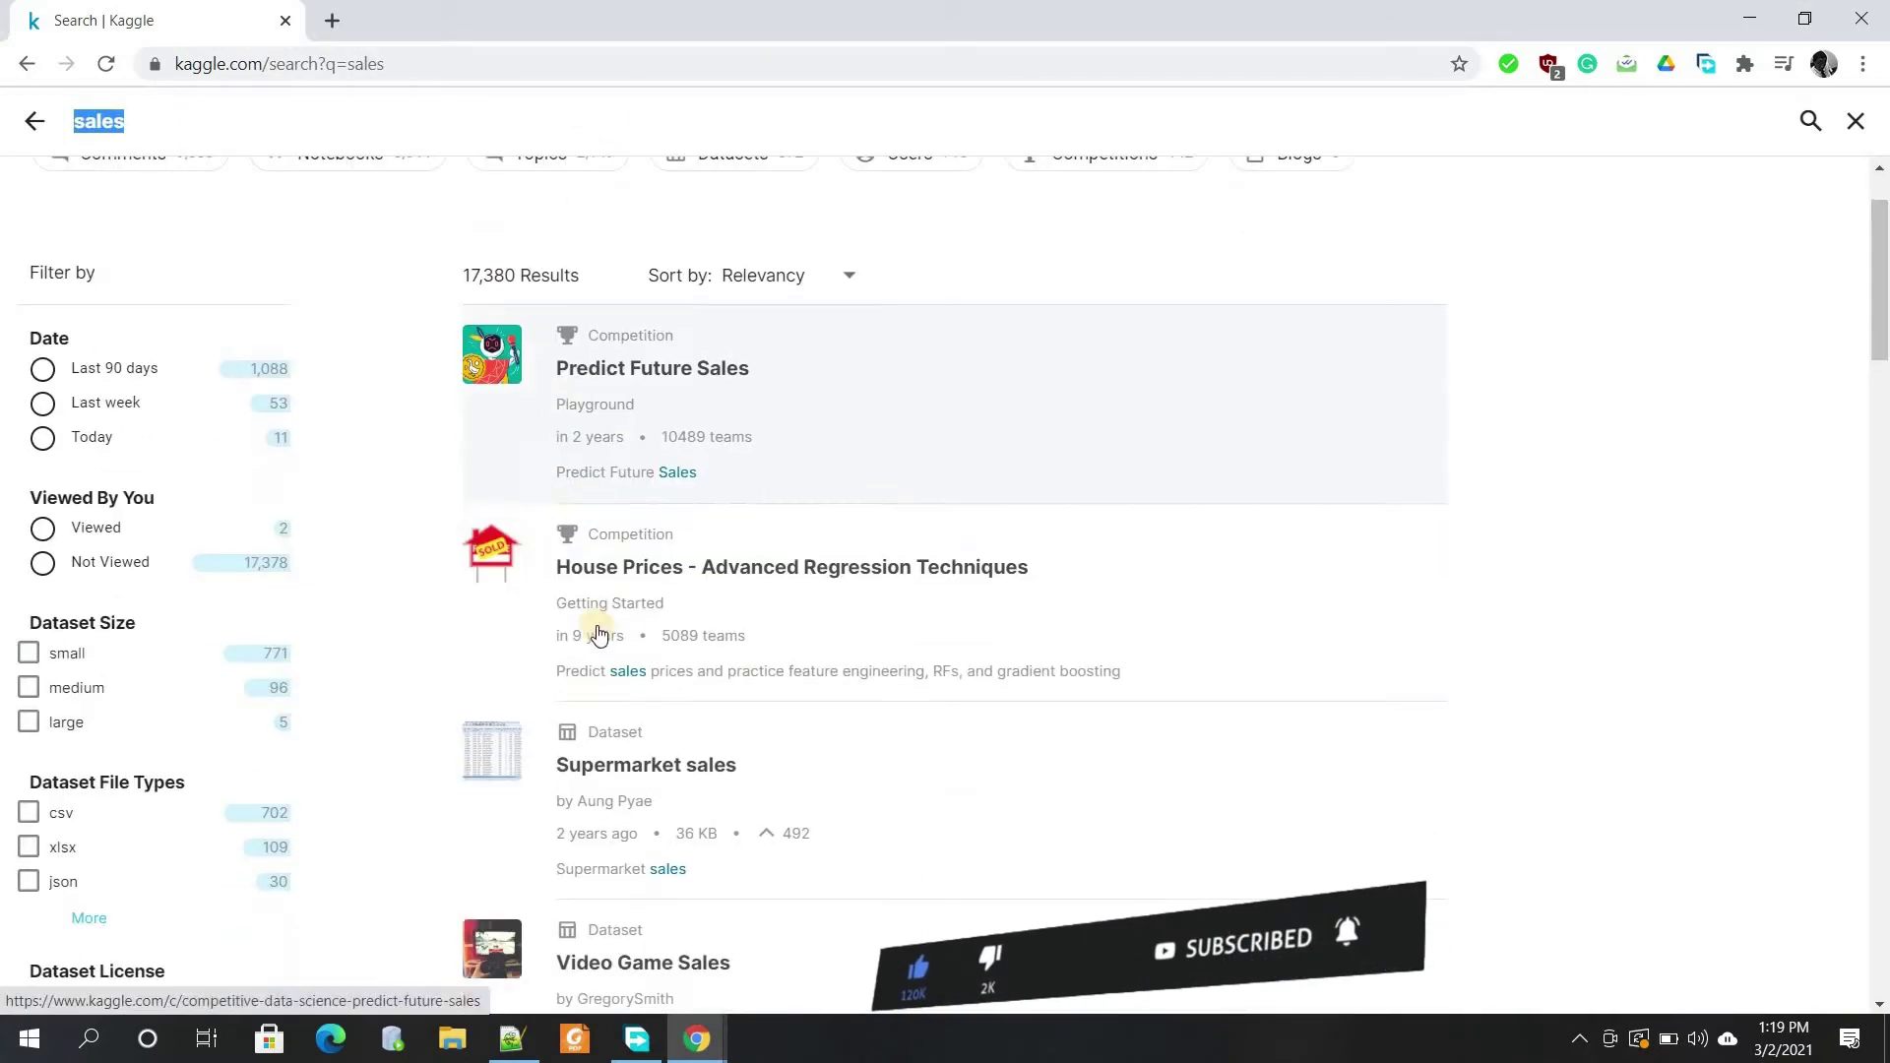
click(618, 770)
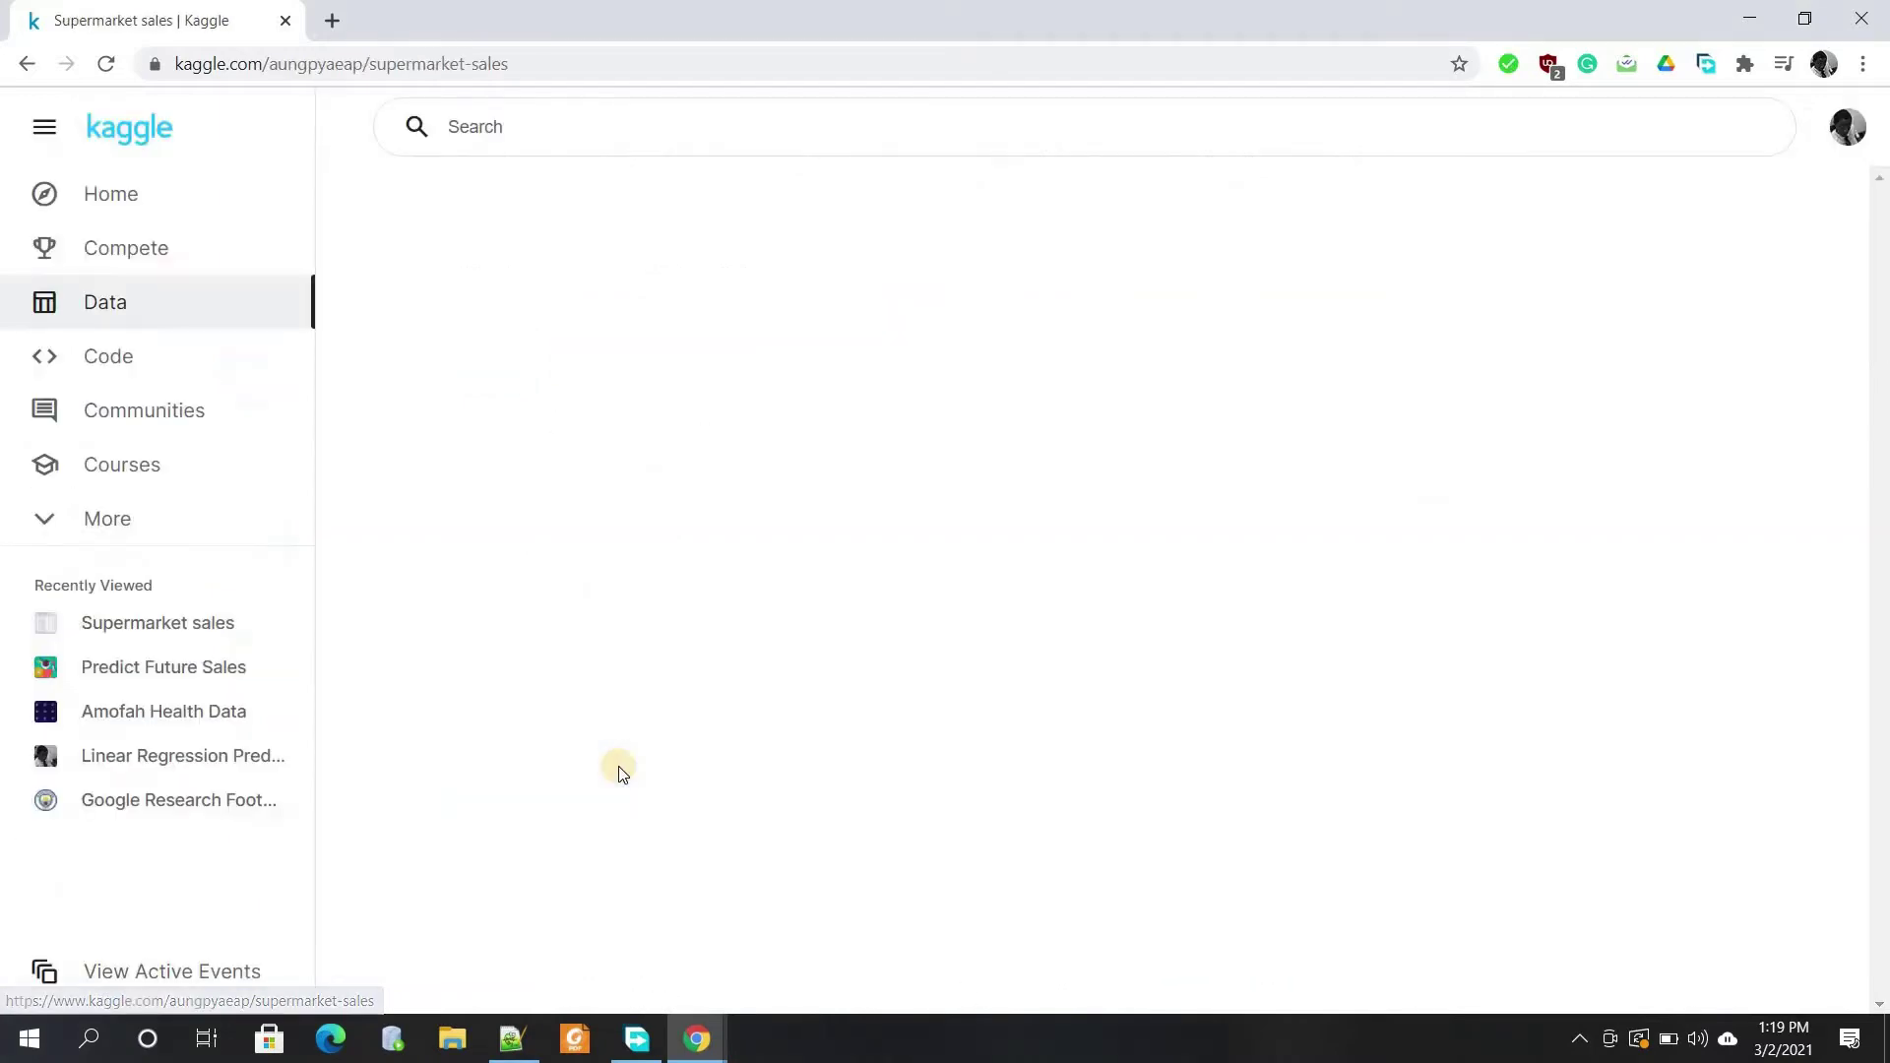
Look over the dataset's column details and download the dataset archive to the Downloads folder
scroll(640, 758, down, 3)
scroll(658, 745, down, 2)
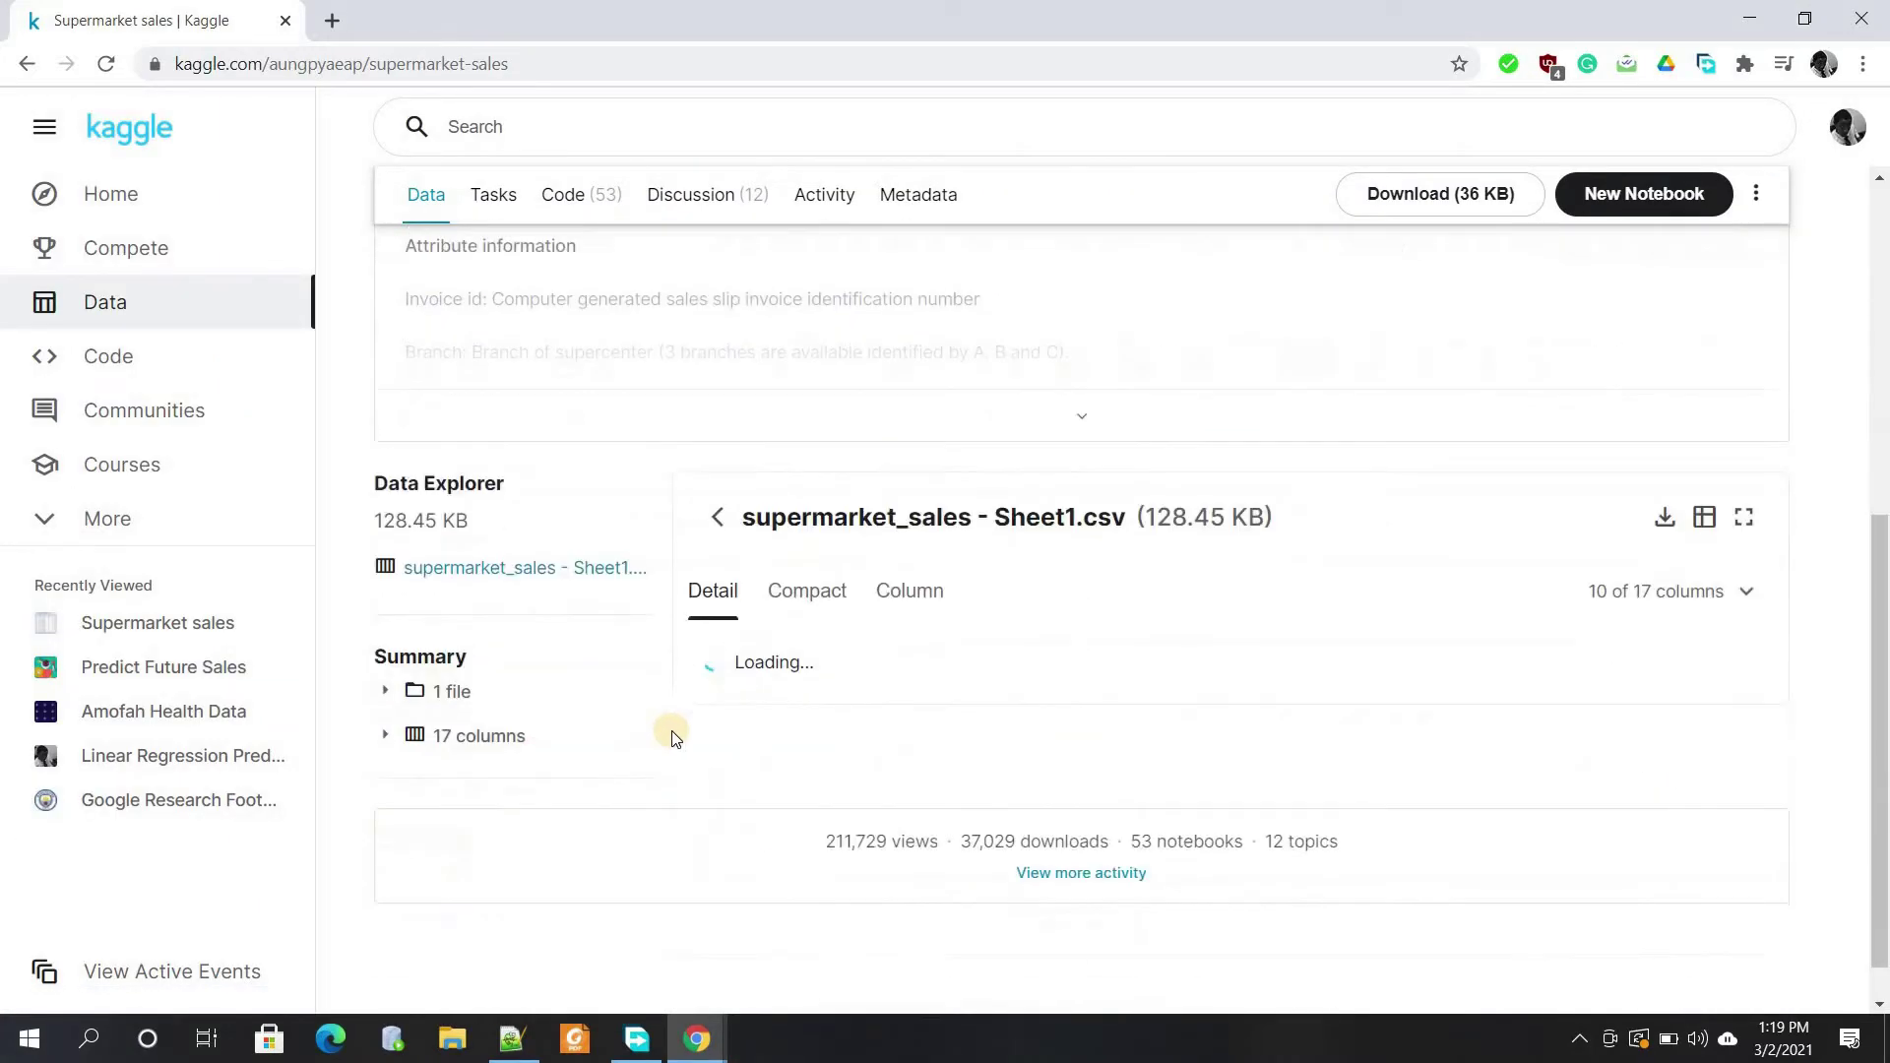
click(911, 595)
scroll(1102, 650, up, 4)
scroll(1110, 652, up, 2)
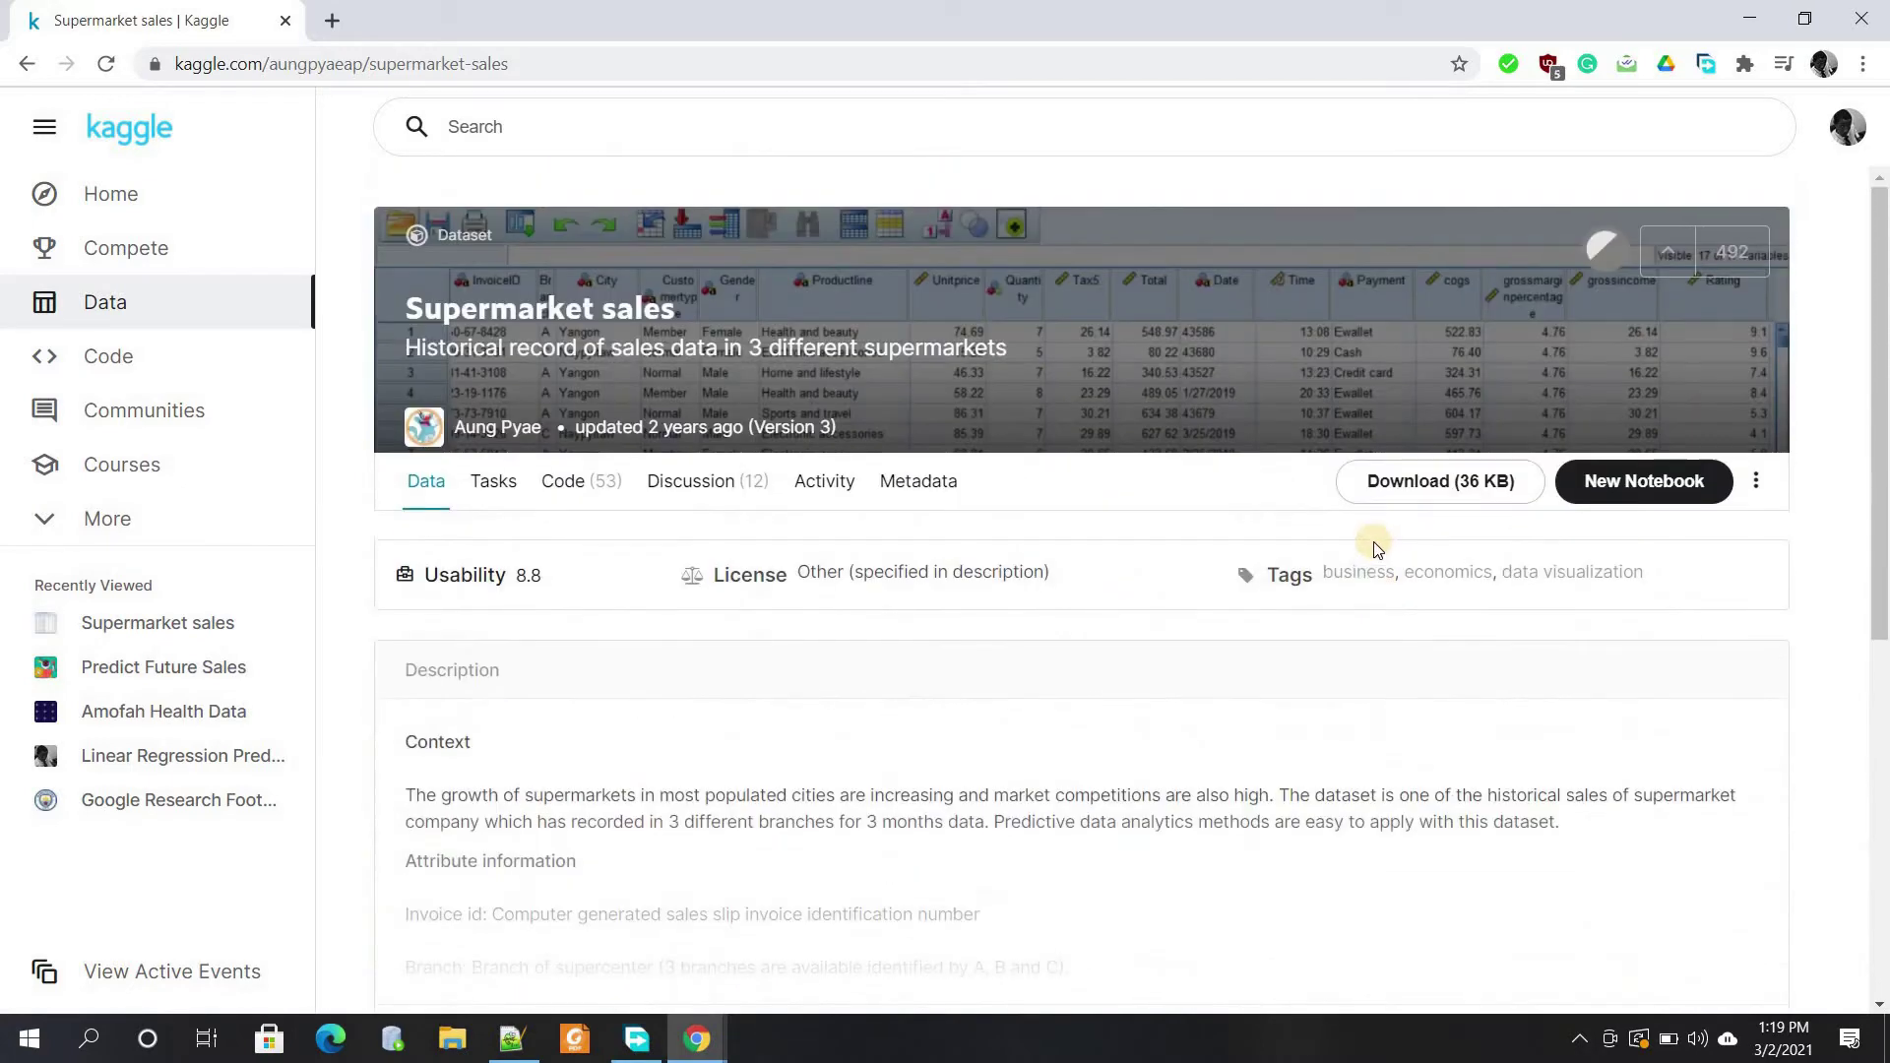
click(1458, 491)
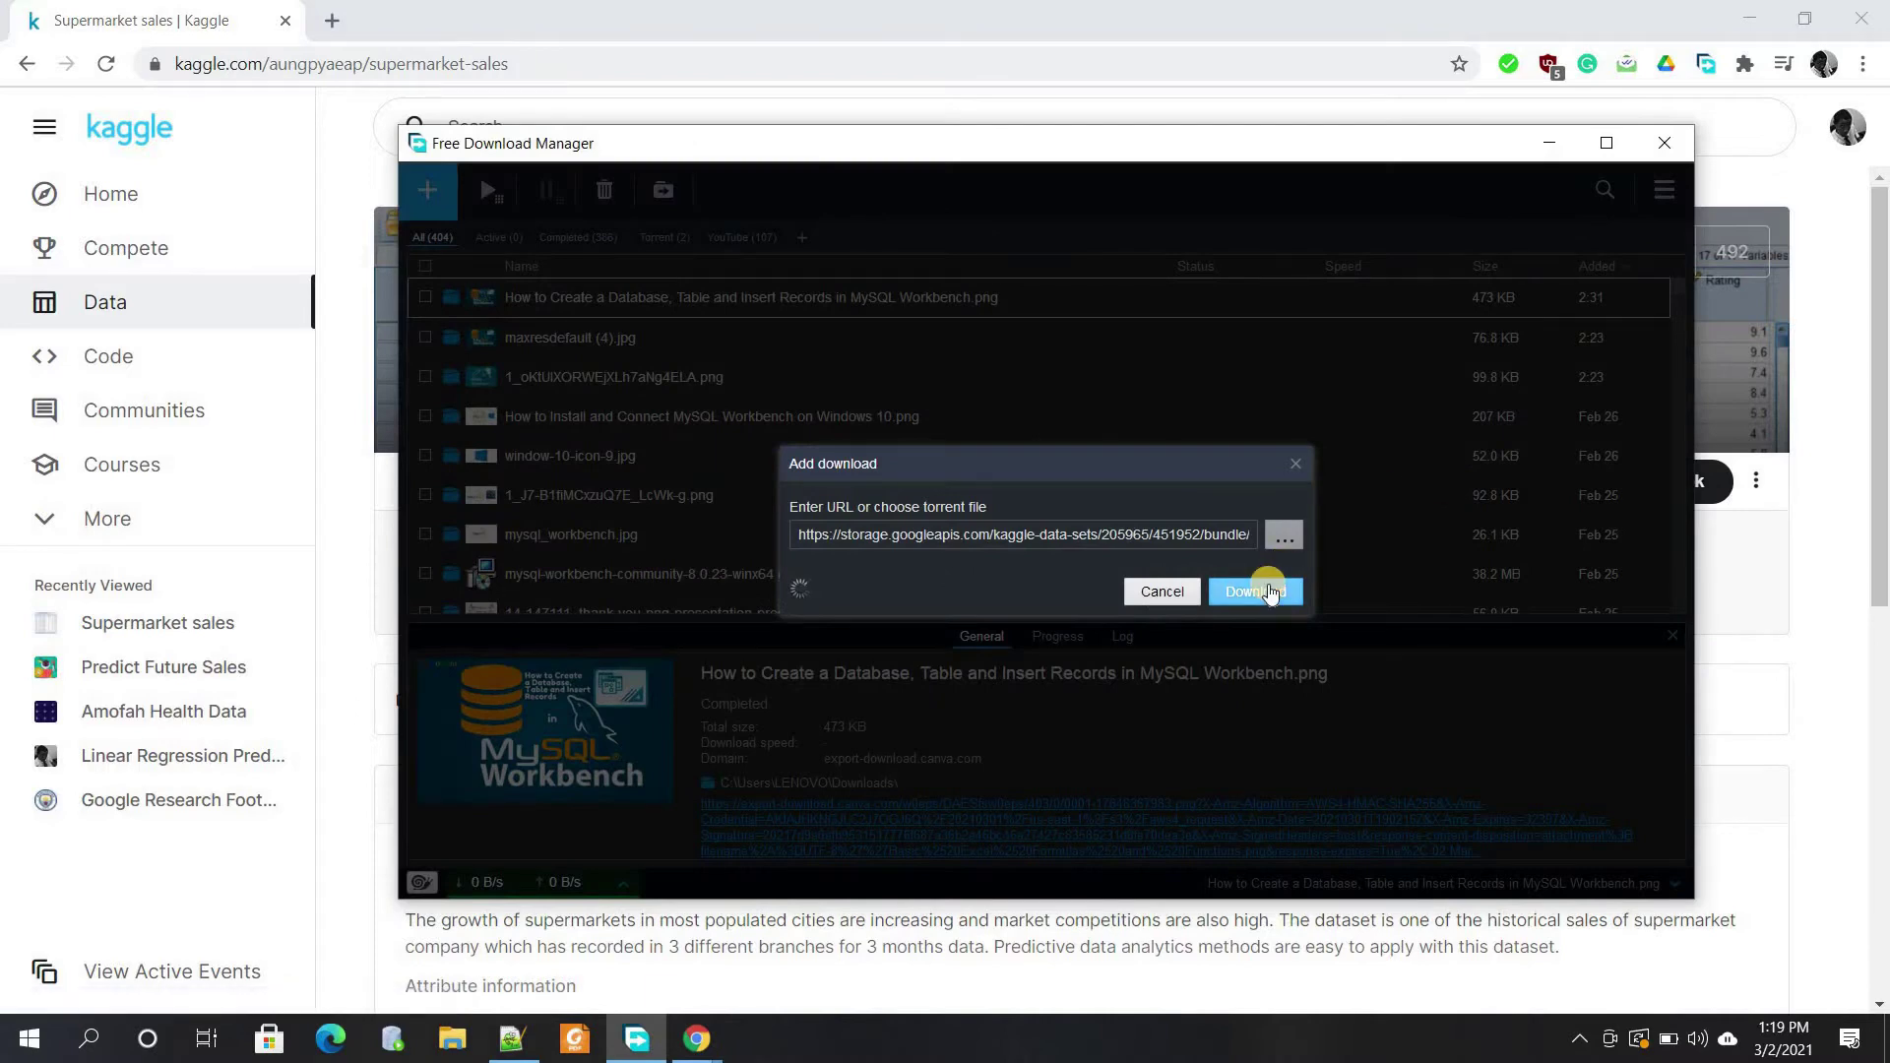
click(1253, 591)
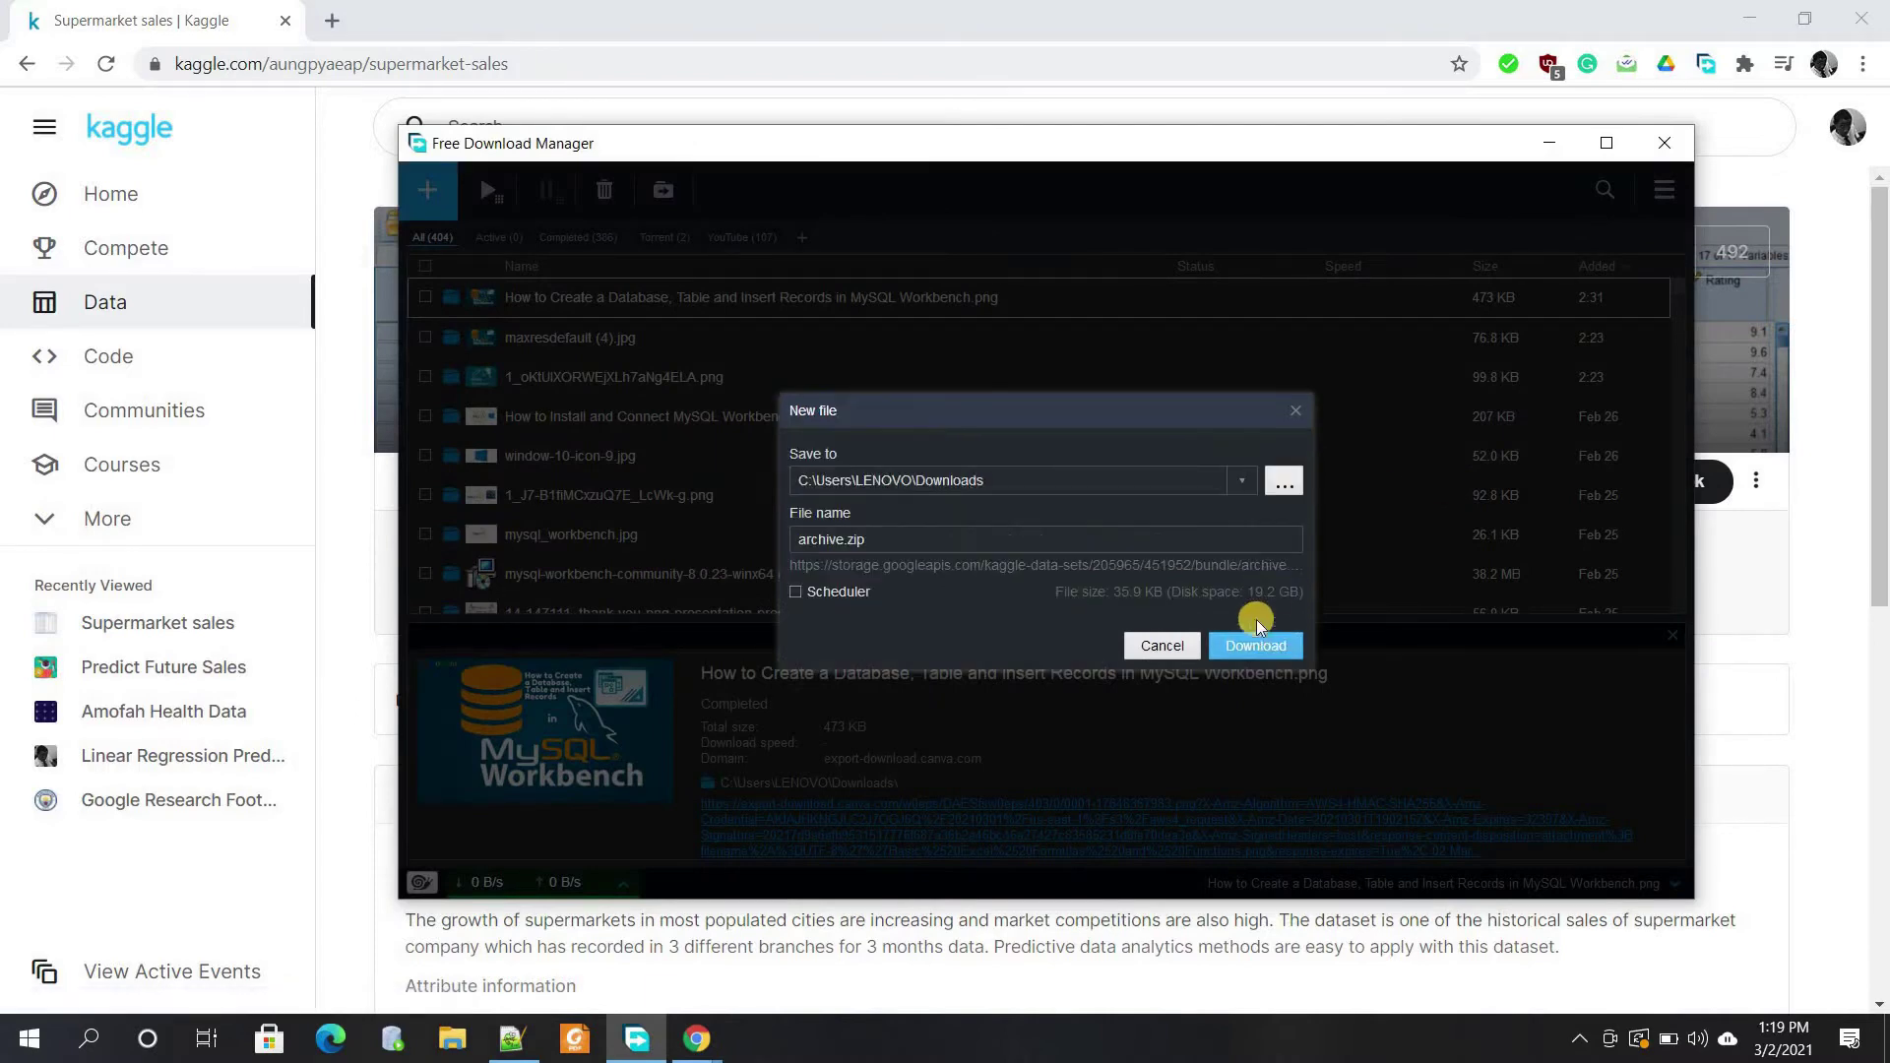
click(1256, 645)
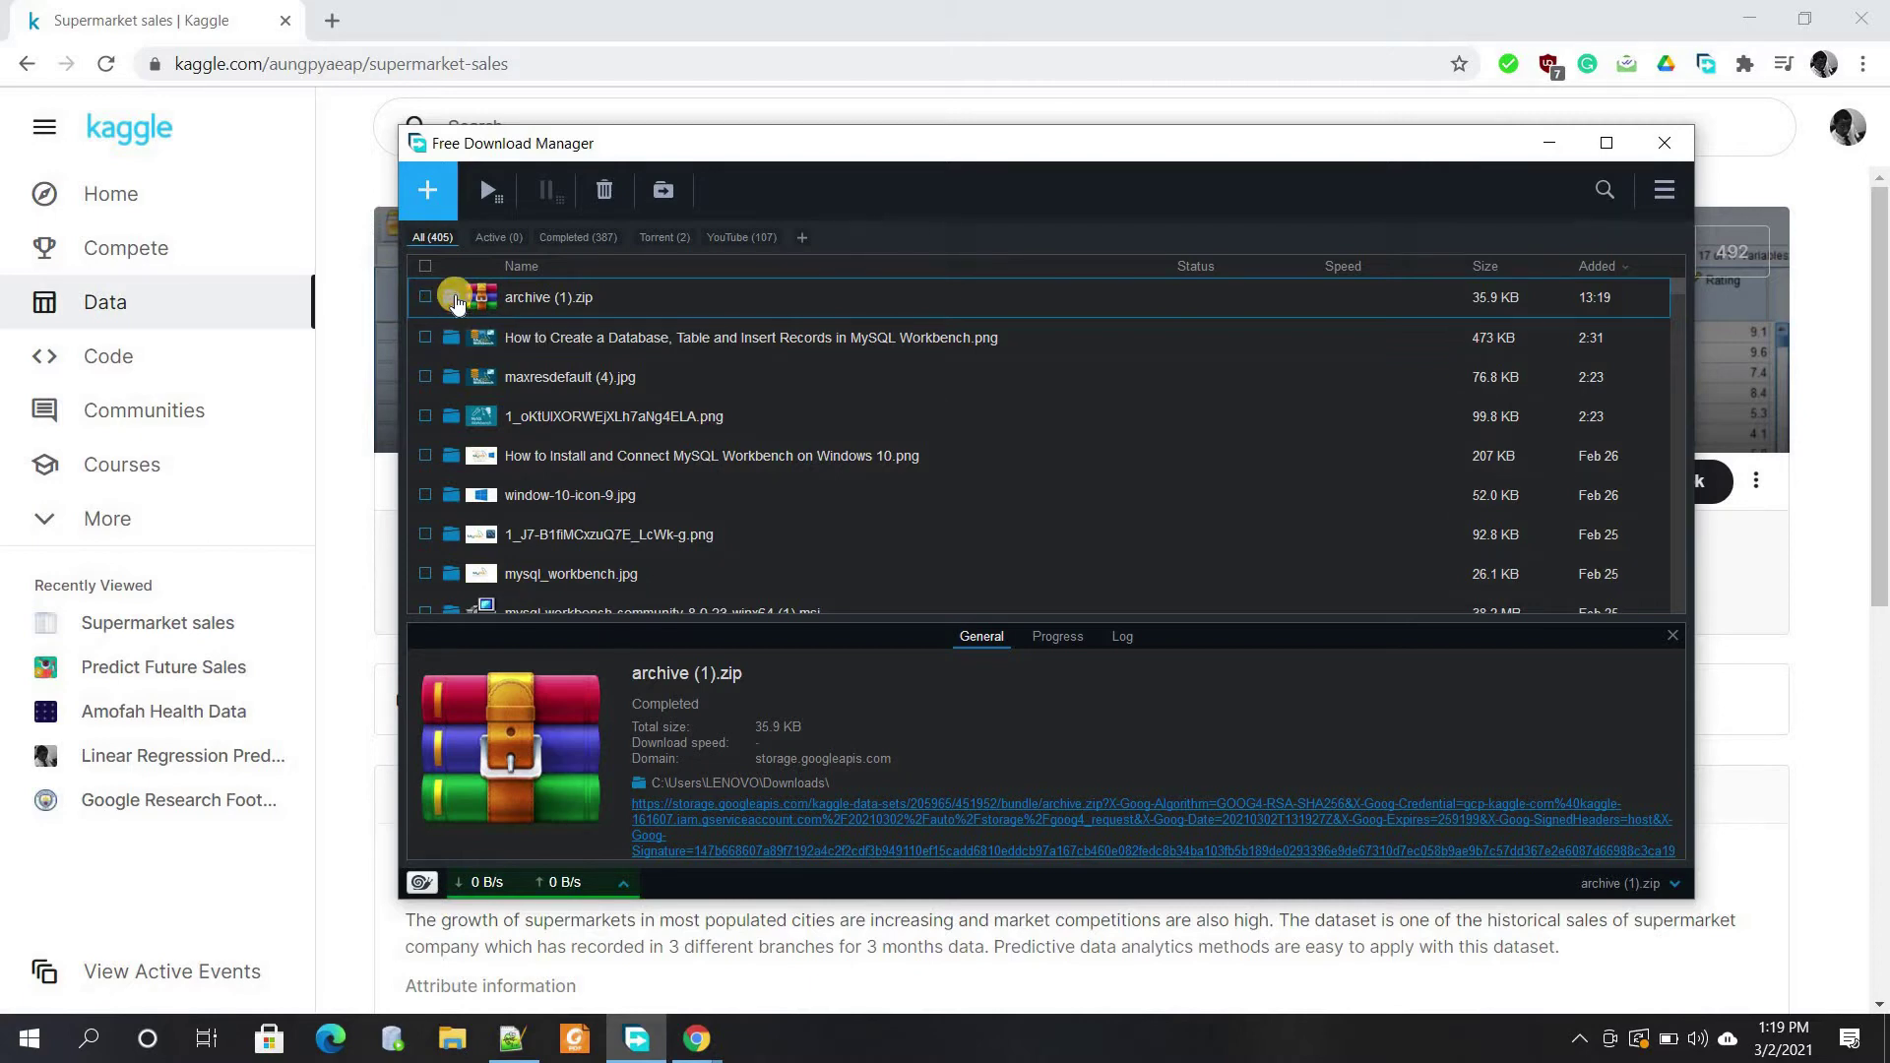
Show the downloaded archive (1) file in its folder and extract it to Downloads\archive (1)
click(452, 297)
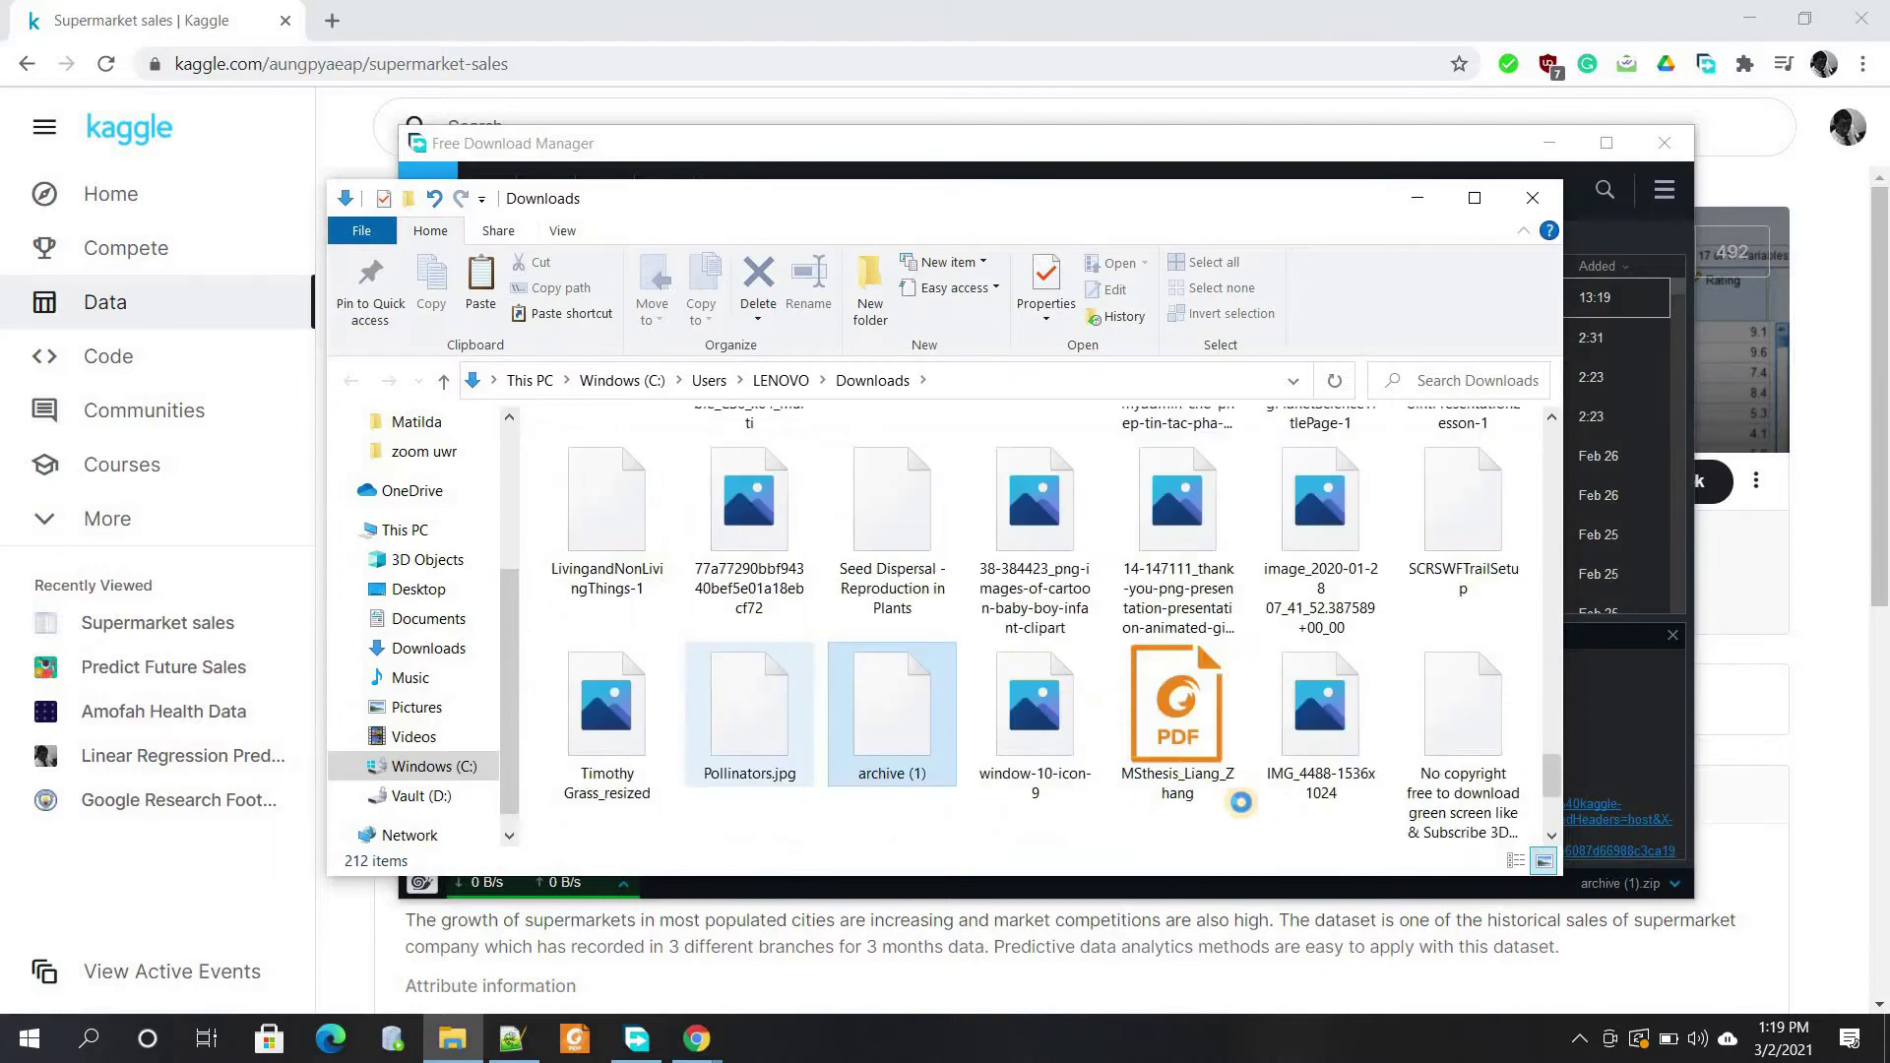
right_click(863, 712)
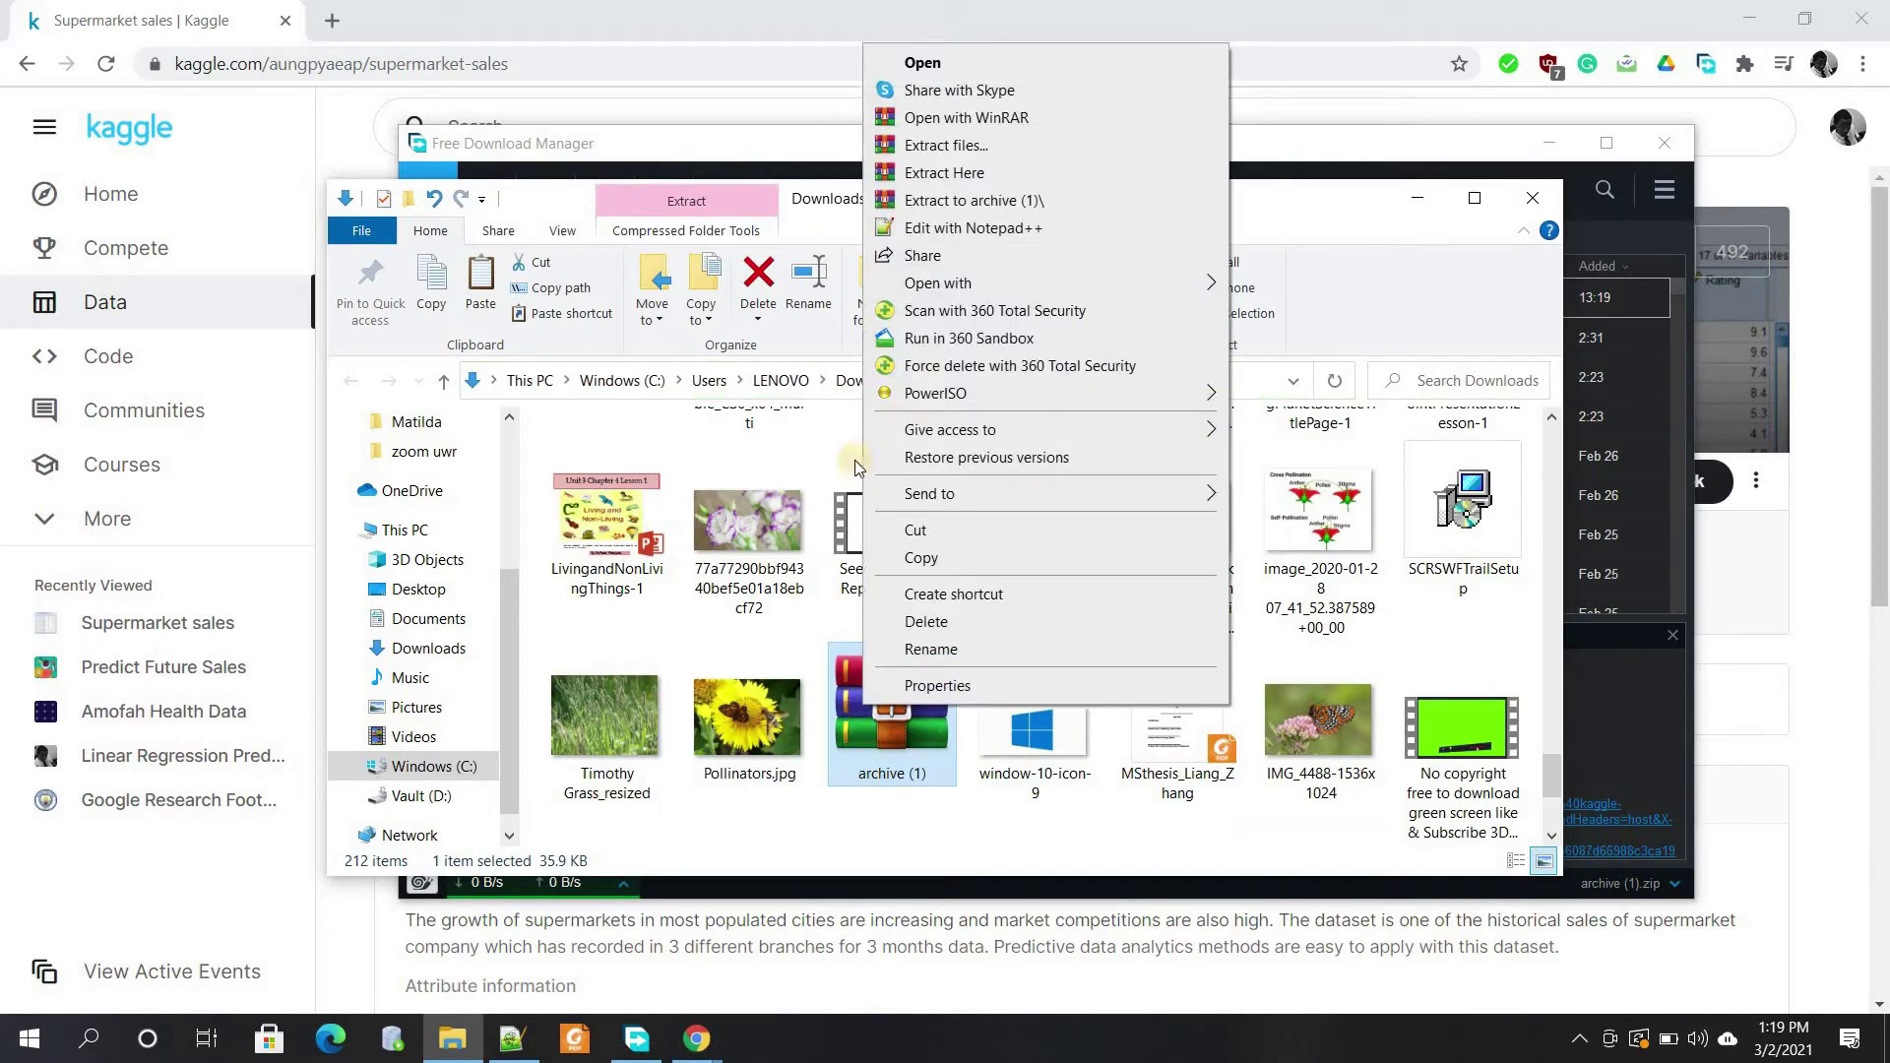
click(940, 146)
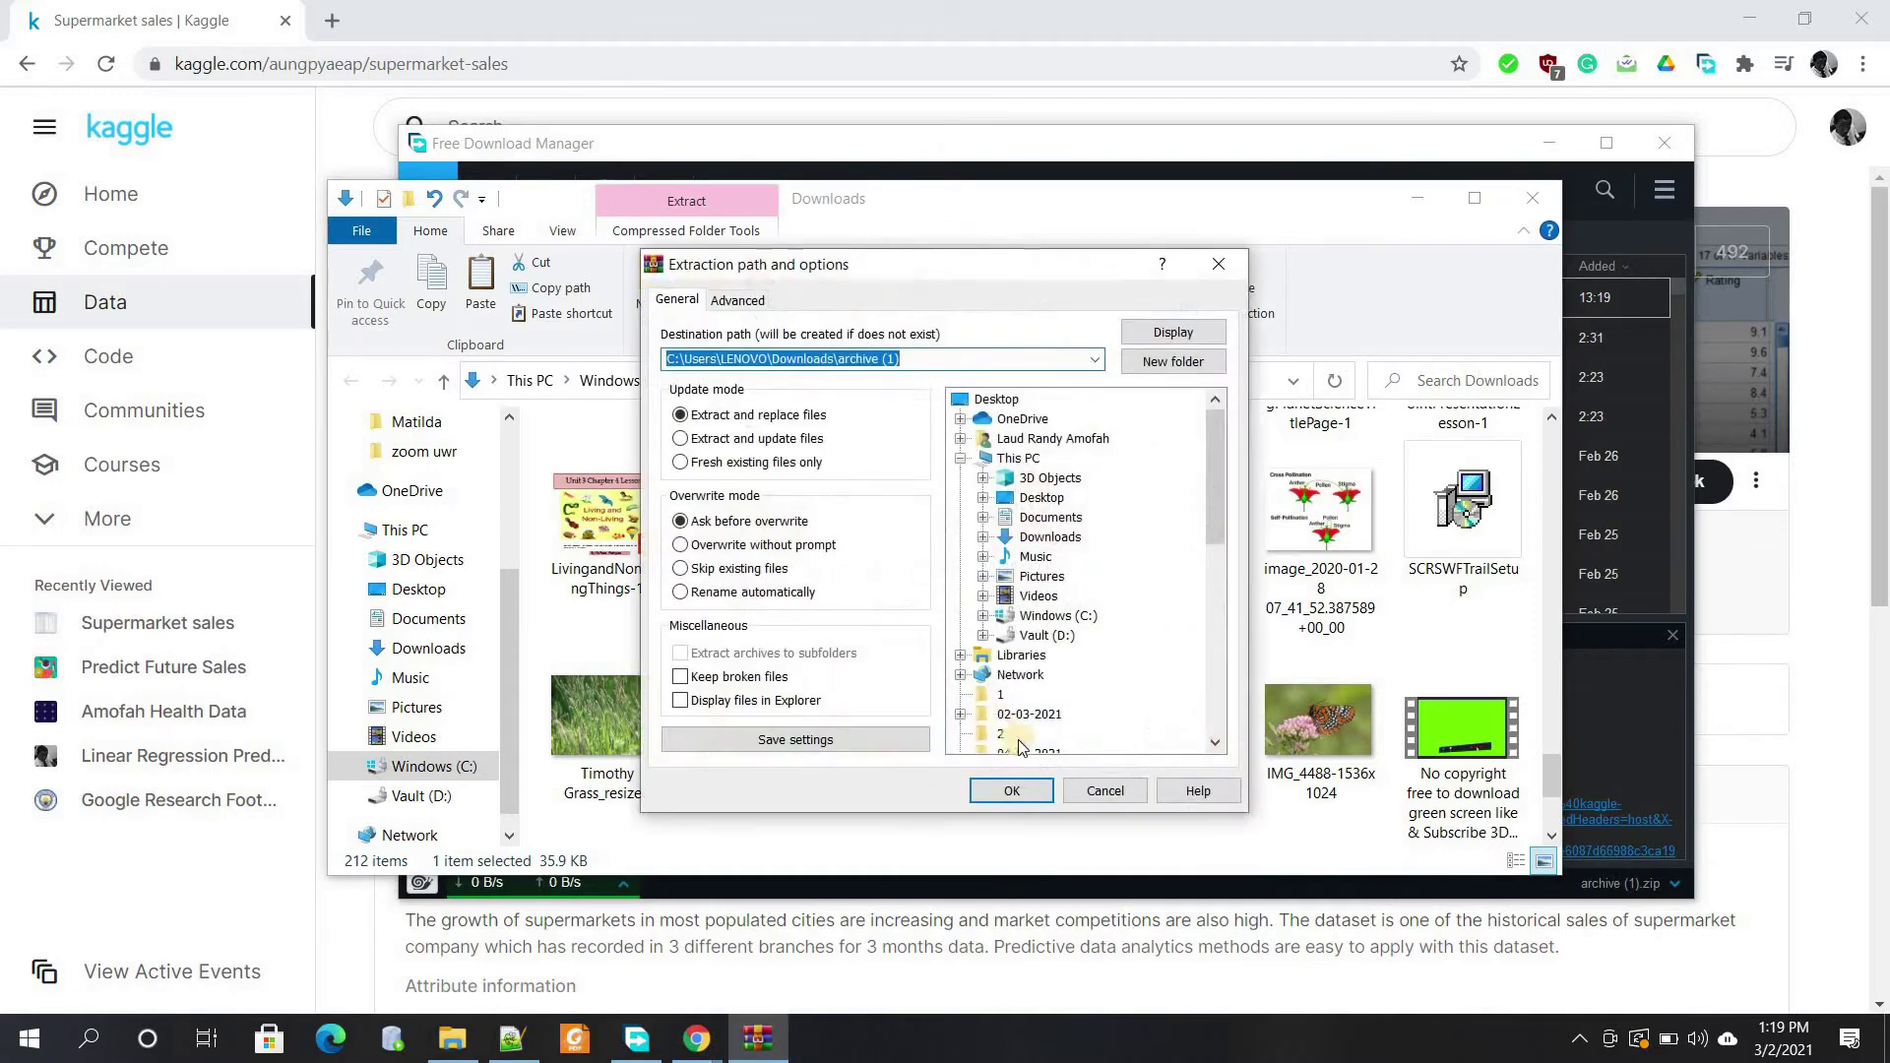
click(988, 792)
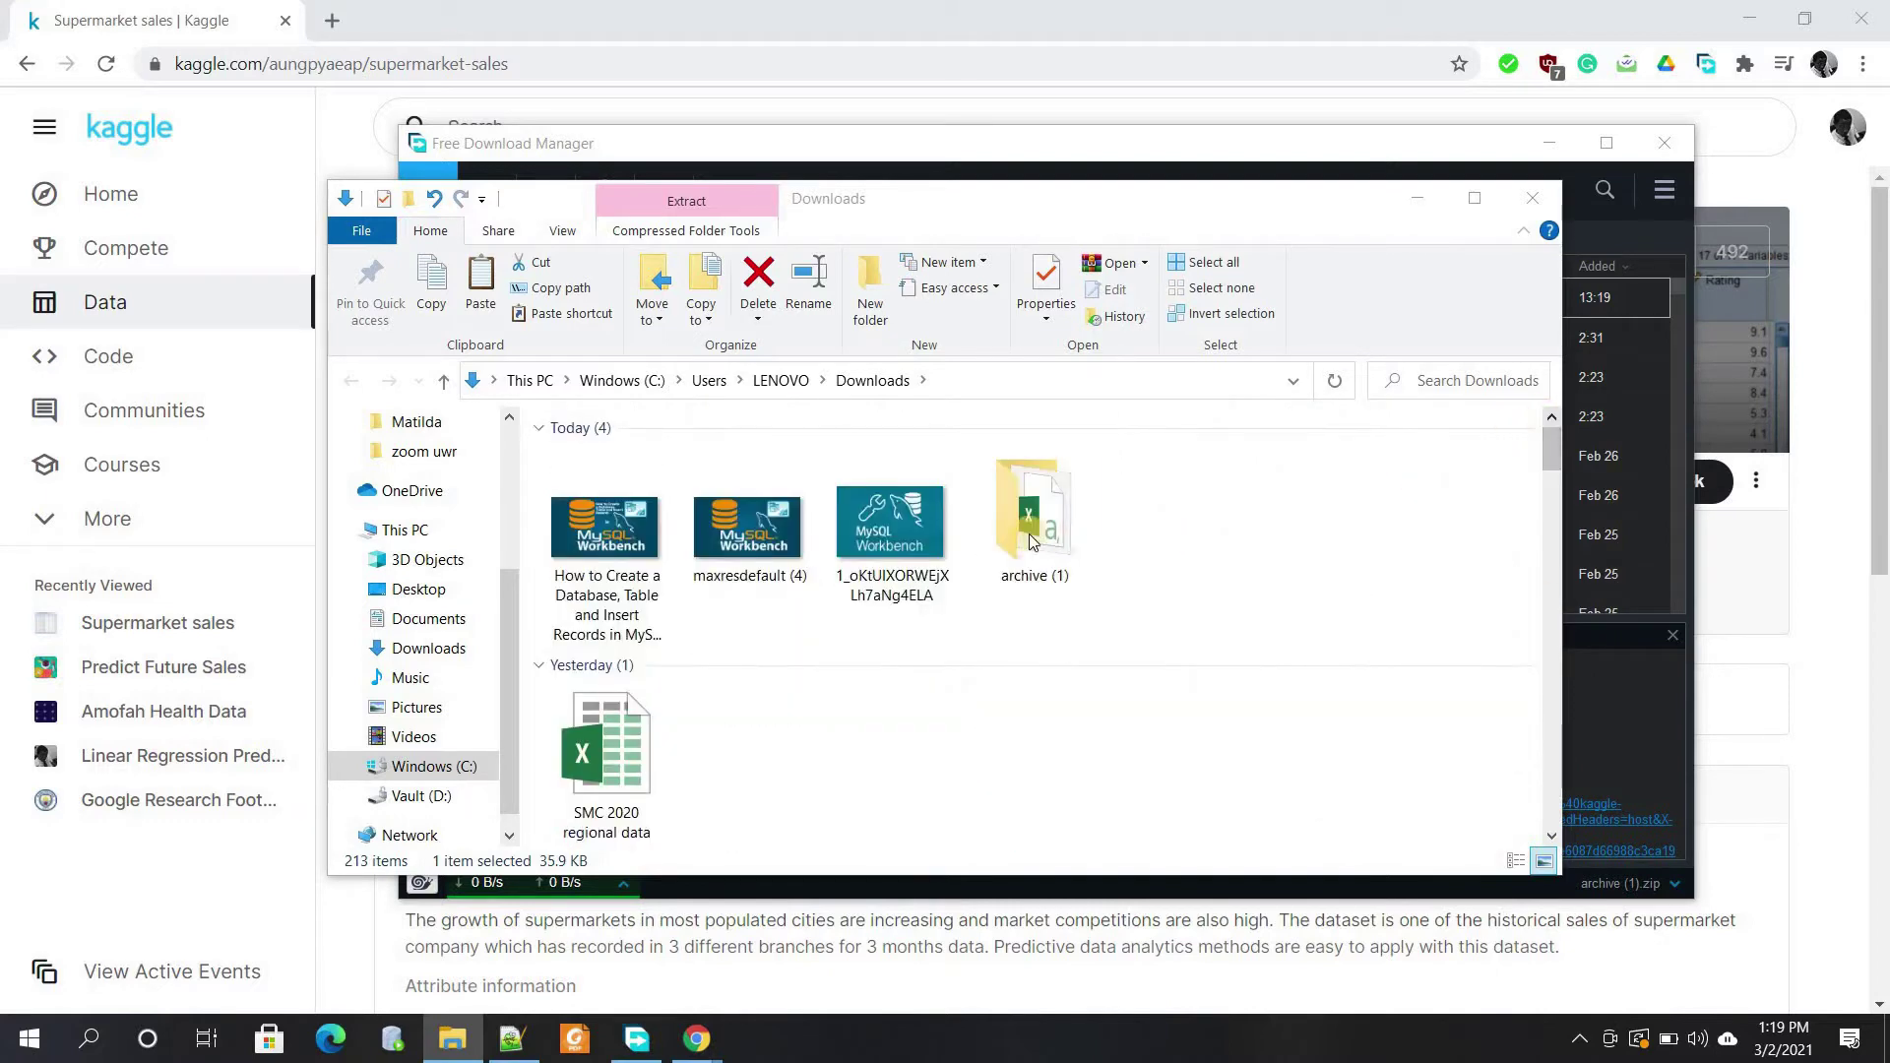
Open the supermarket_sales - Sheet1 file from the extracted archive (1) folder
click(1030, 542)
double_click(1031, 542)
double_click(635, 463)
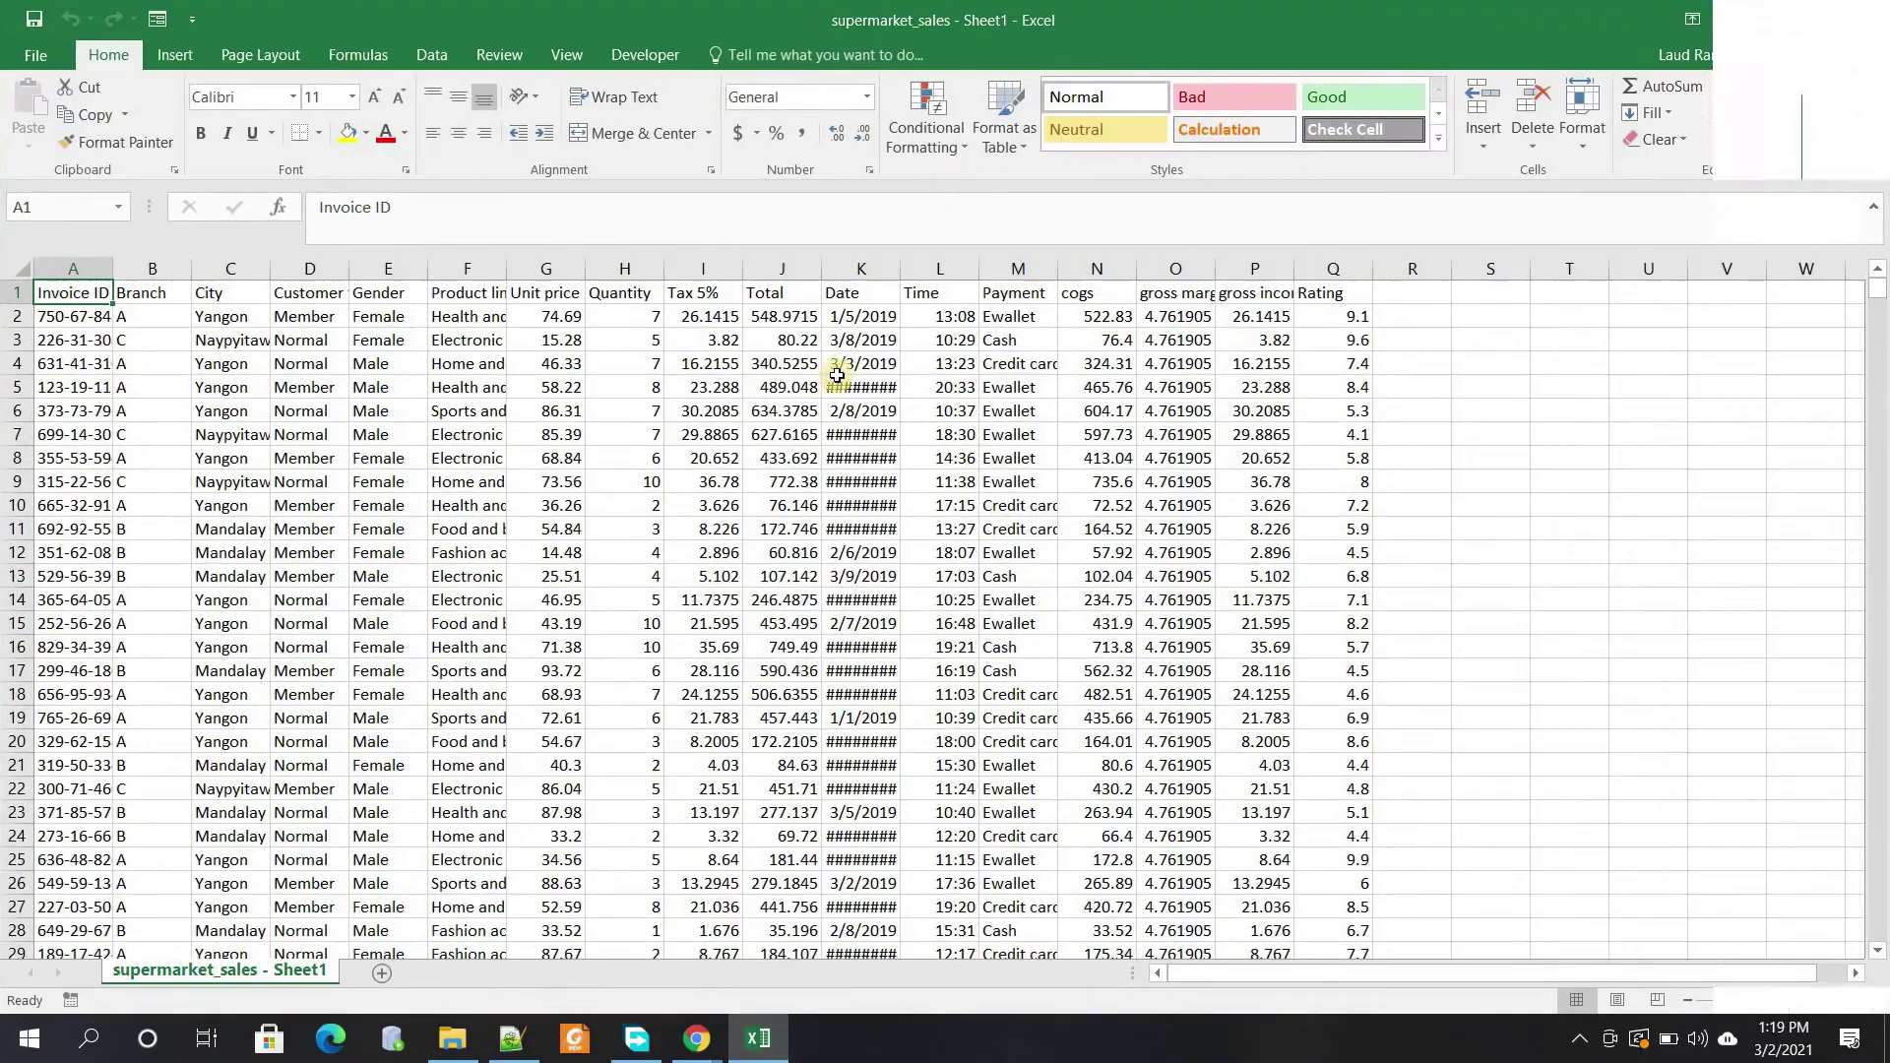
Fit the widths of the Invoice ID, City, Product line, Date, gross margin percentage and gross income columns to their contents
double_click(116, 261)
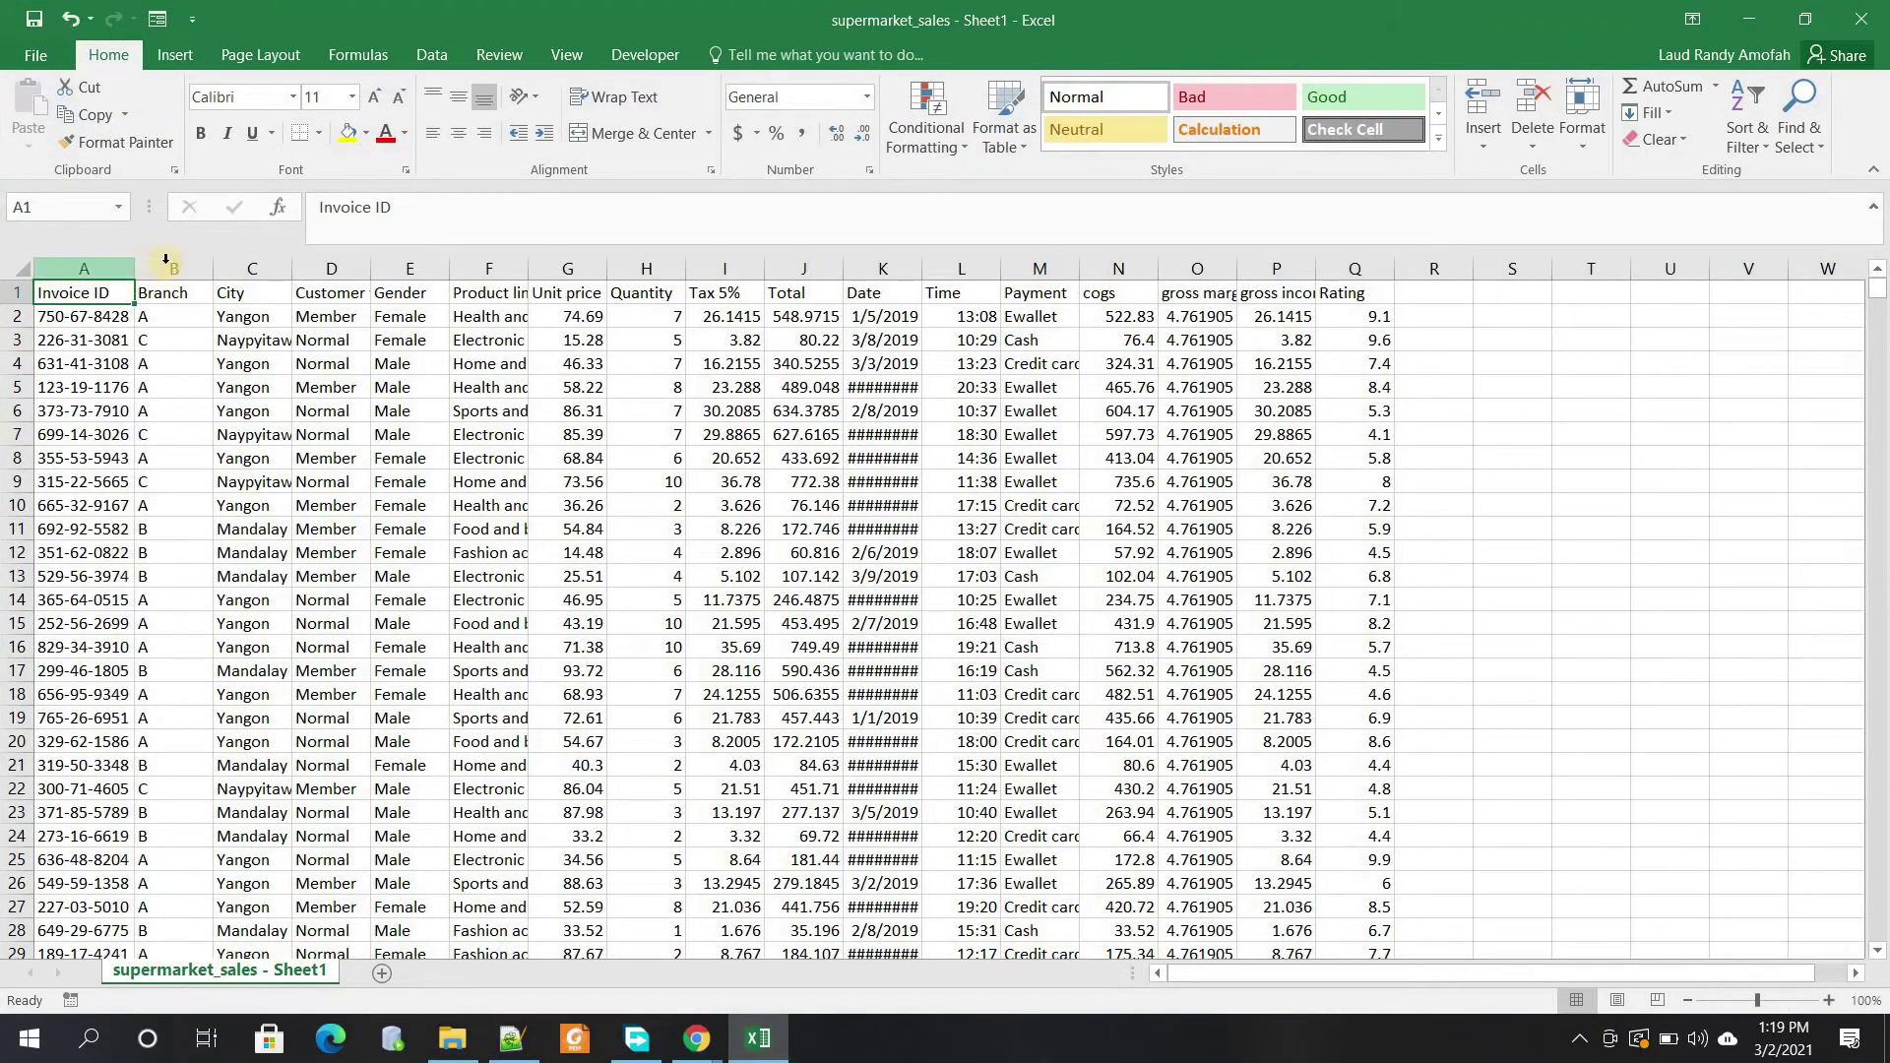
double_click(305, 273)
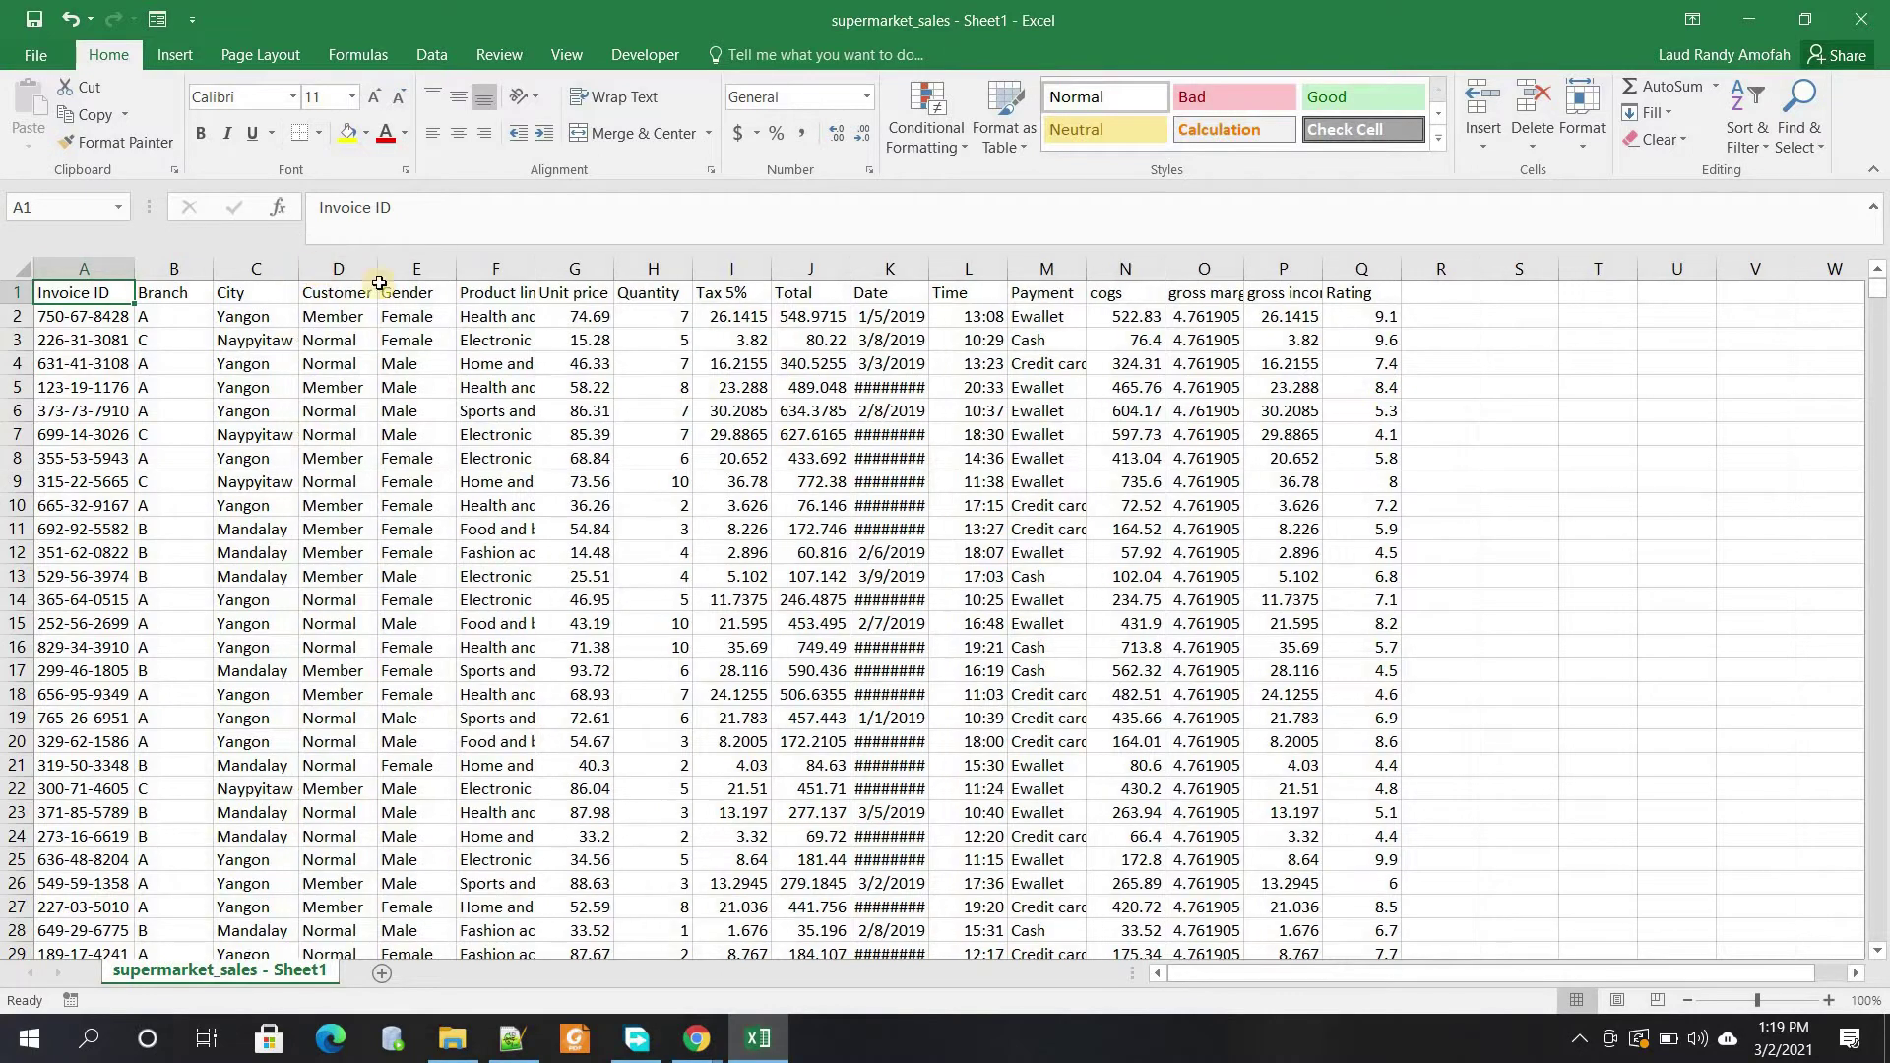
double_click(536, 262)
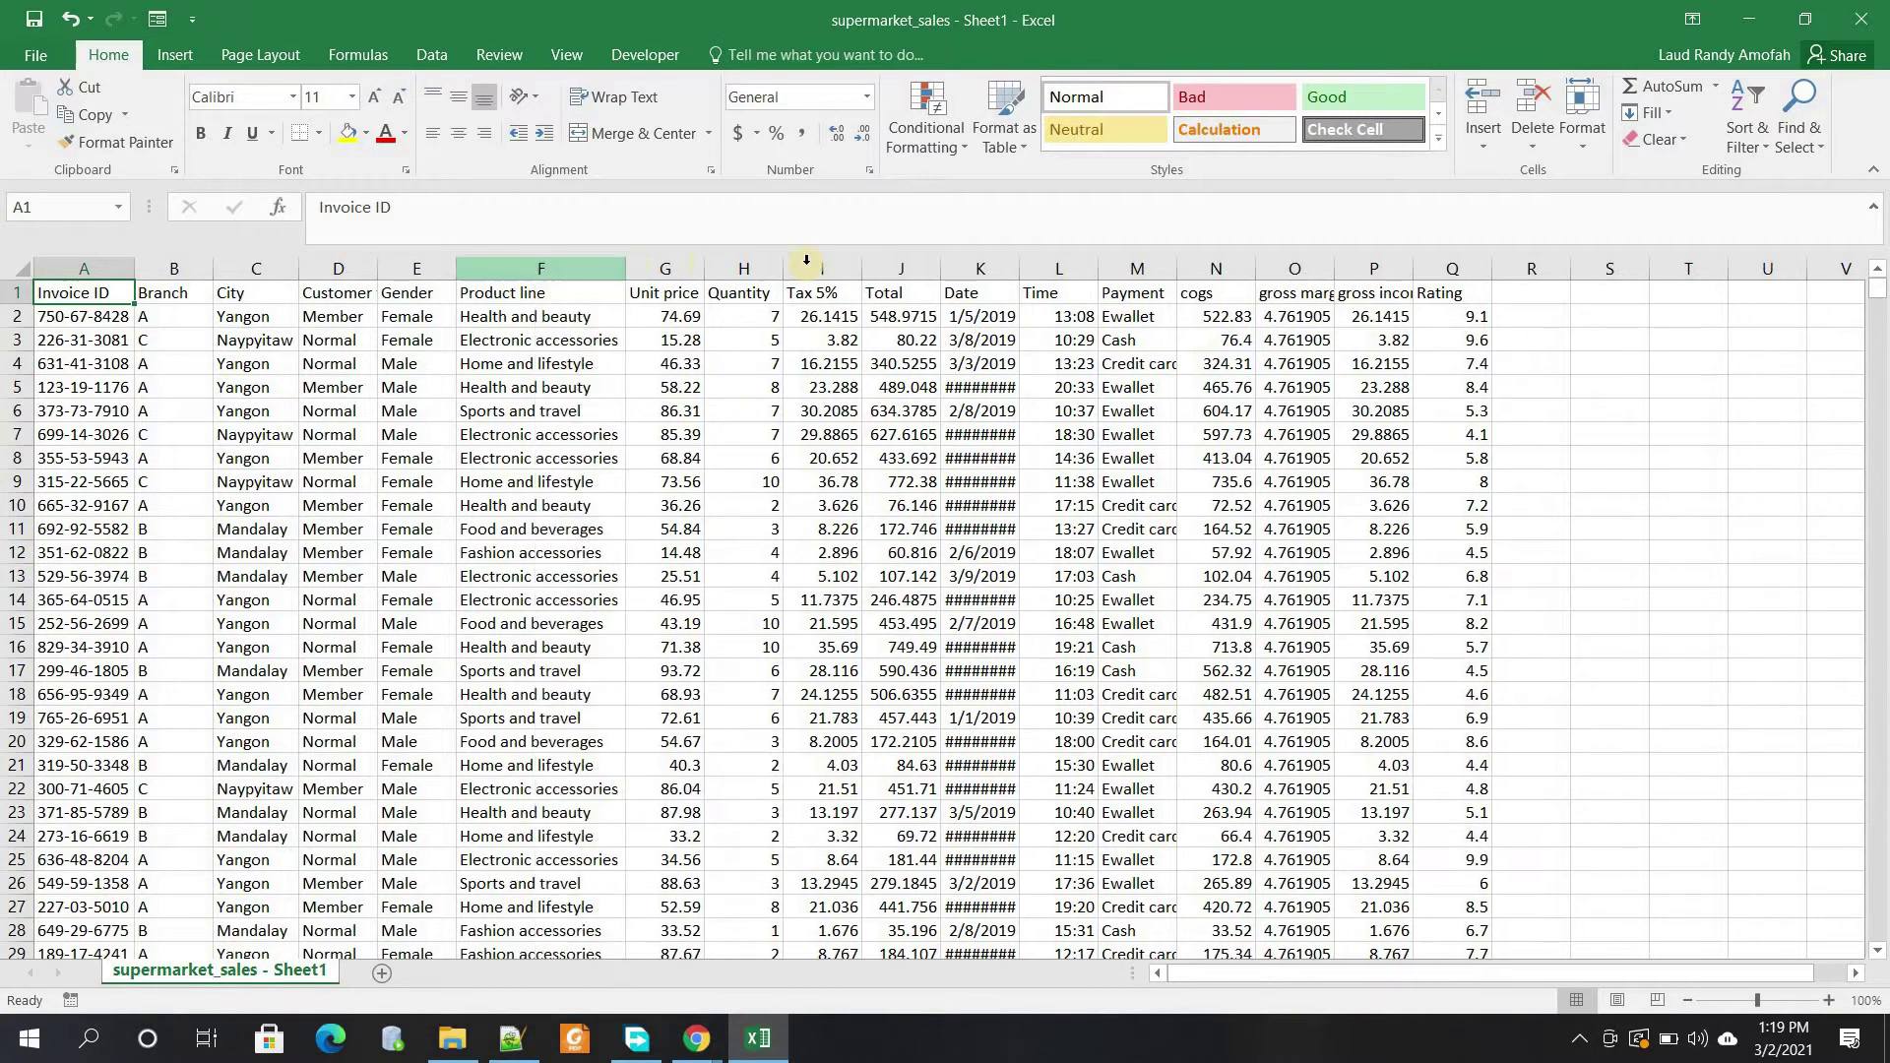
double_click(1020, 261)
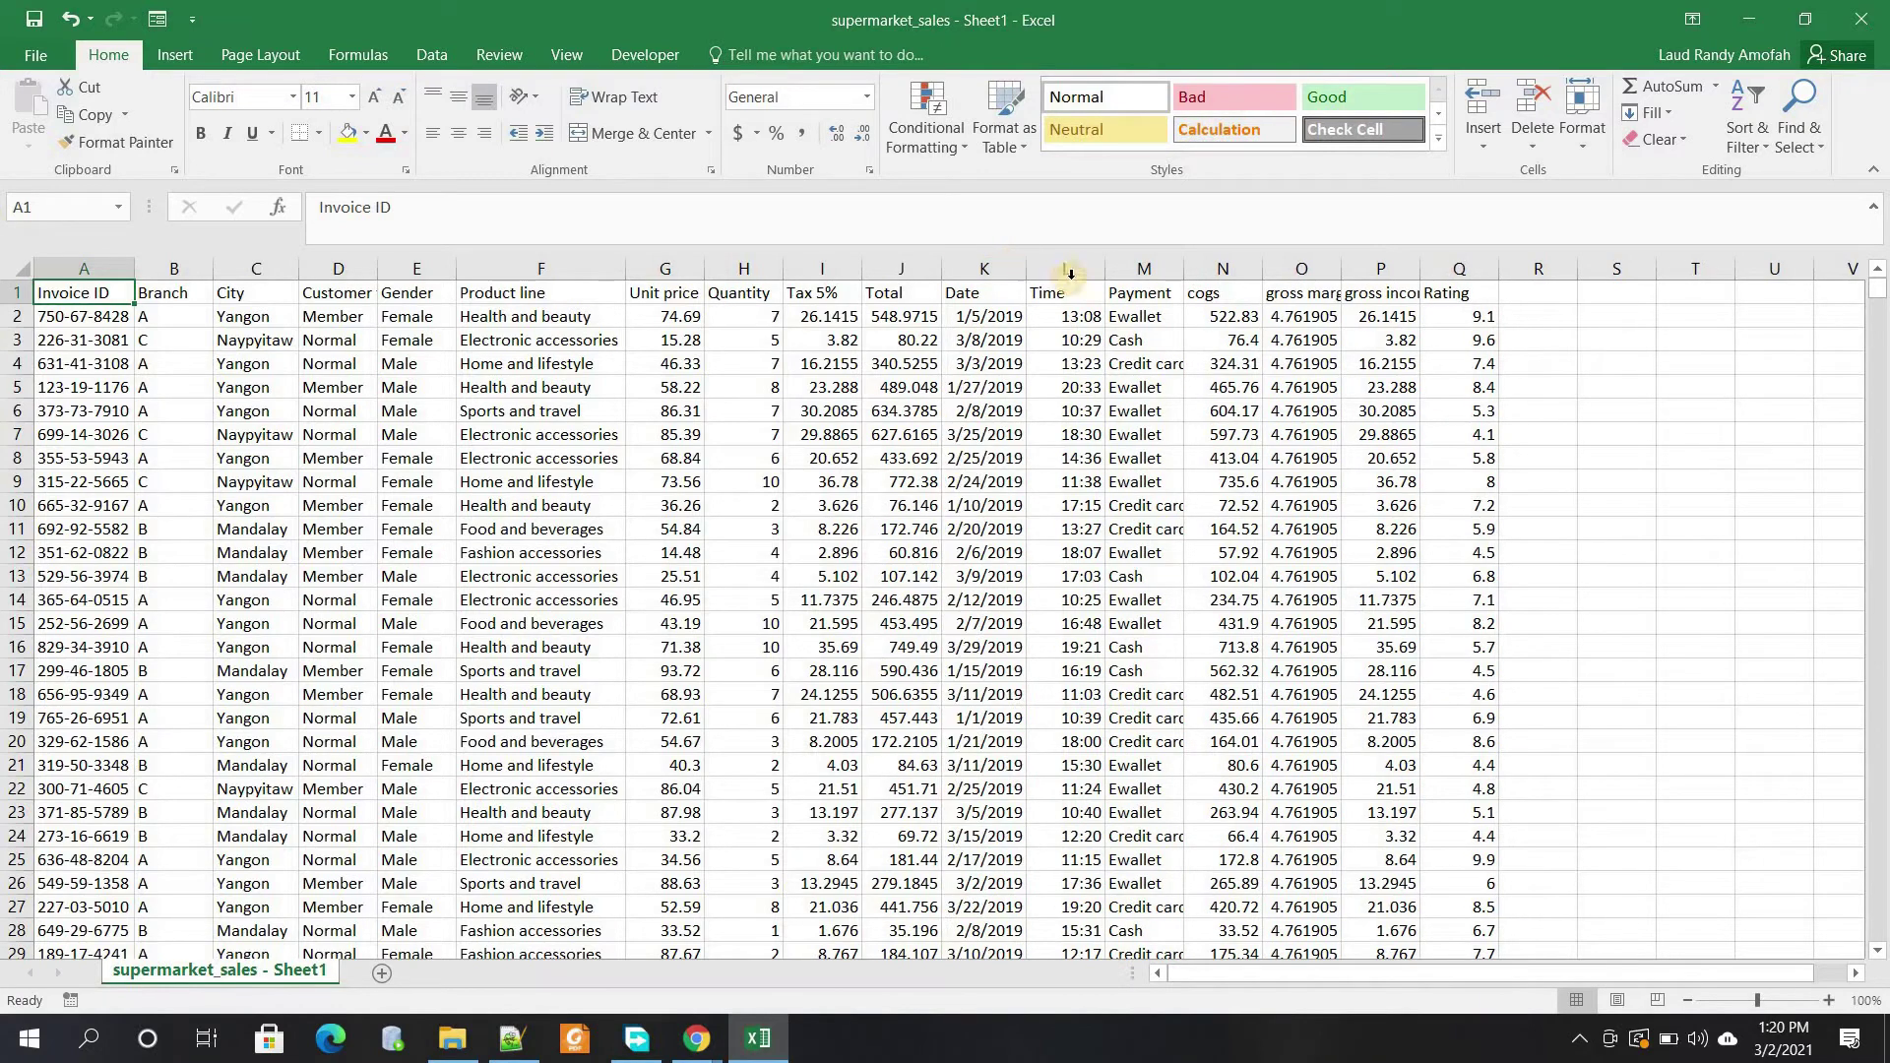
double_click(1340, 268)
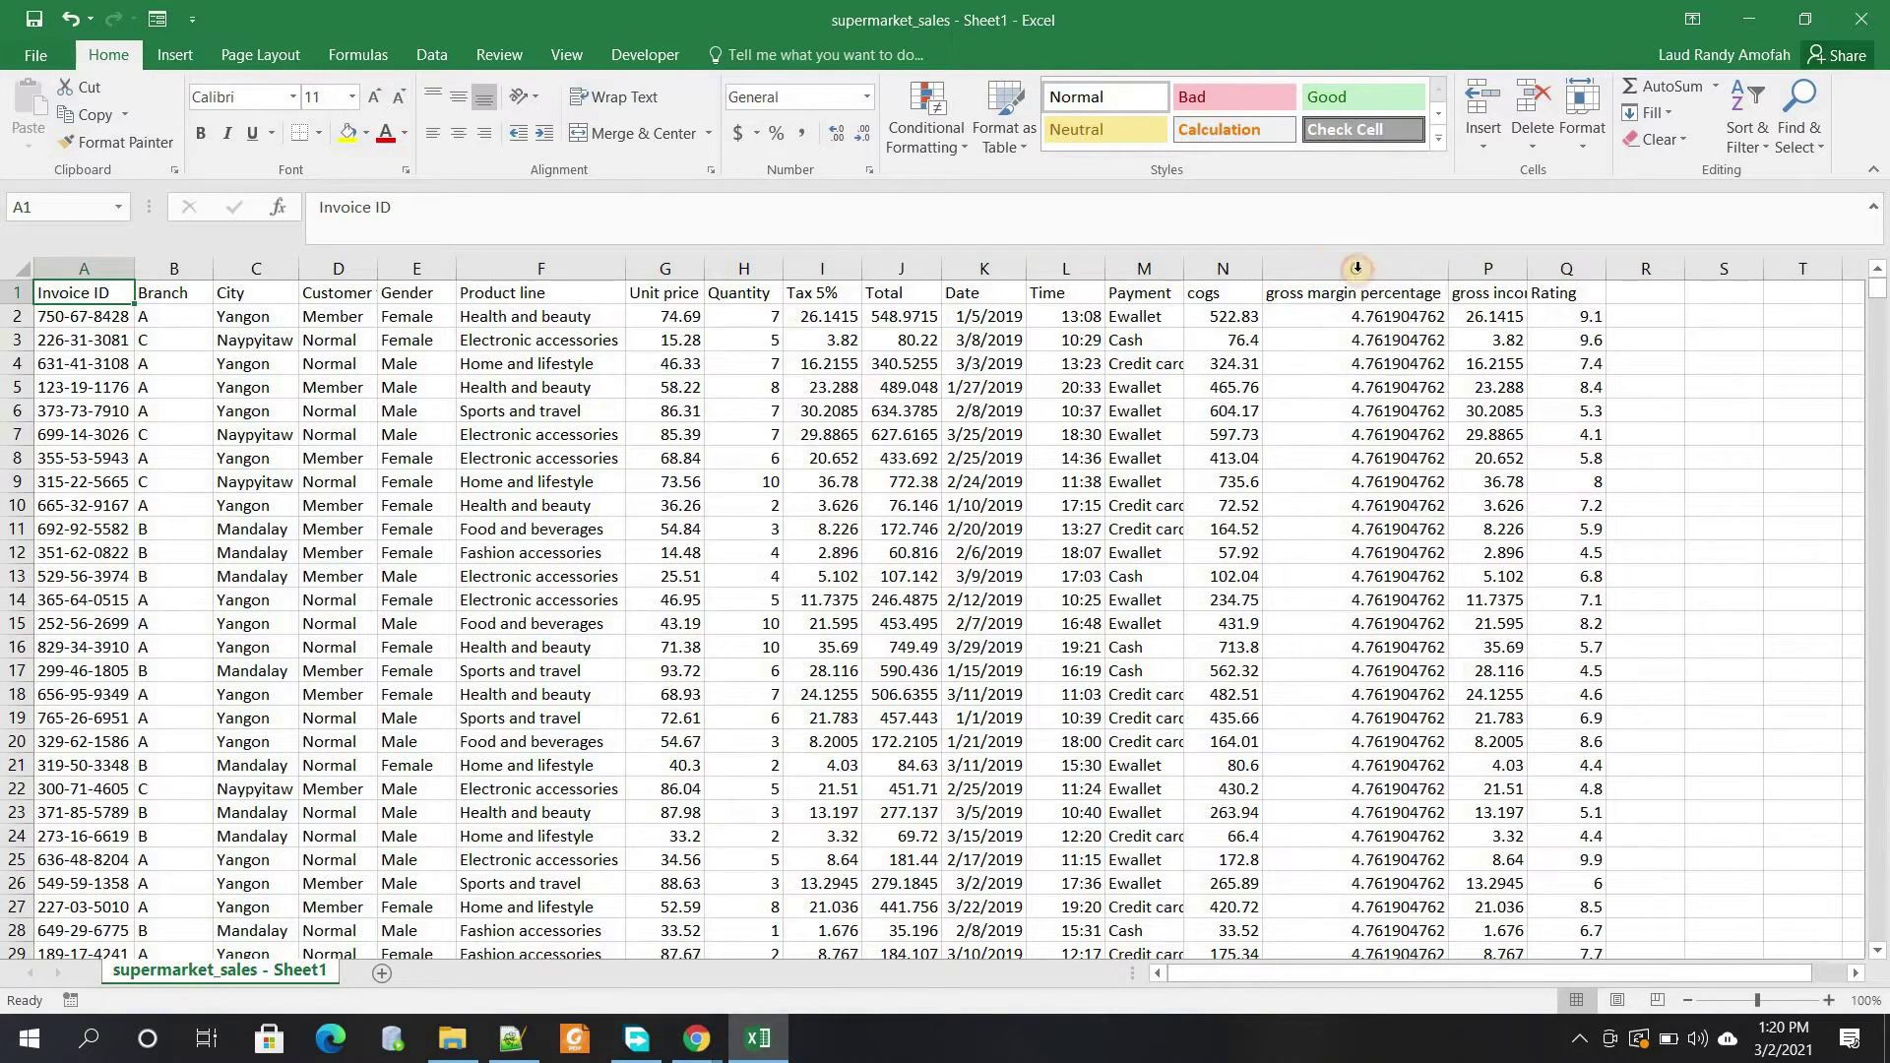
double_click(1529, 269)
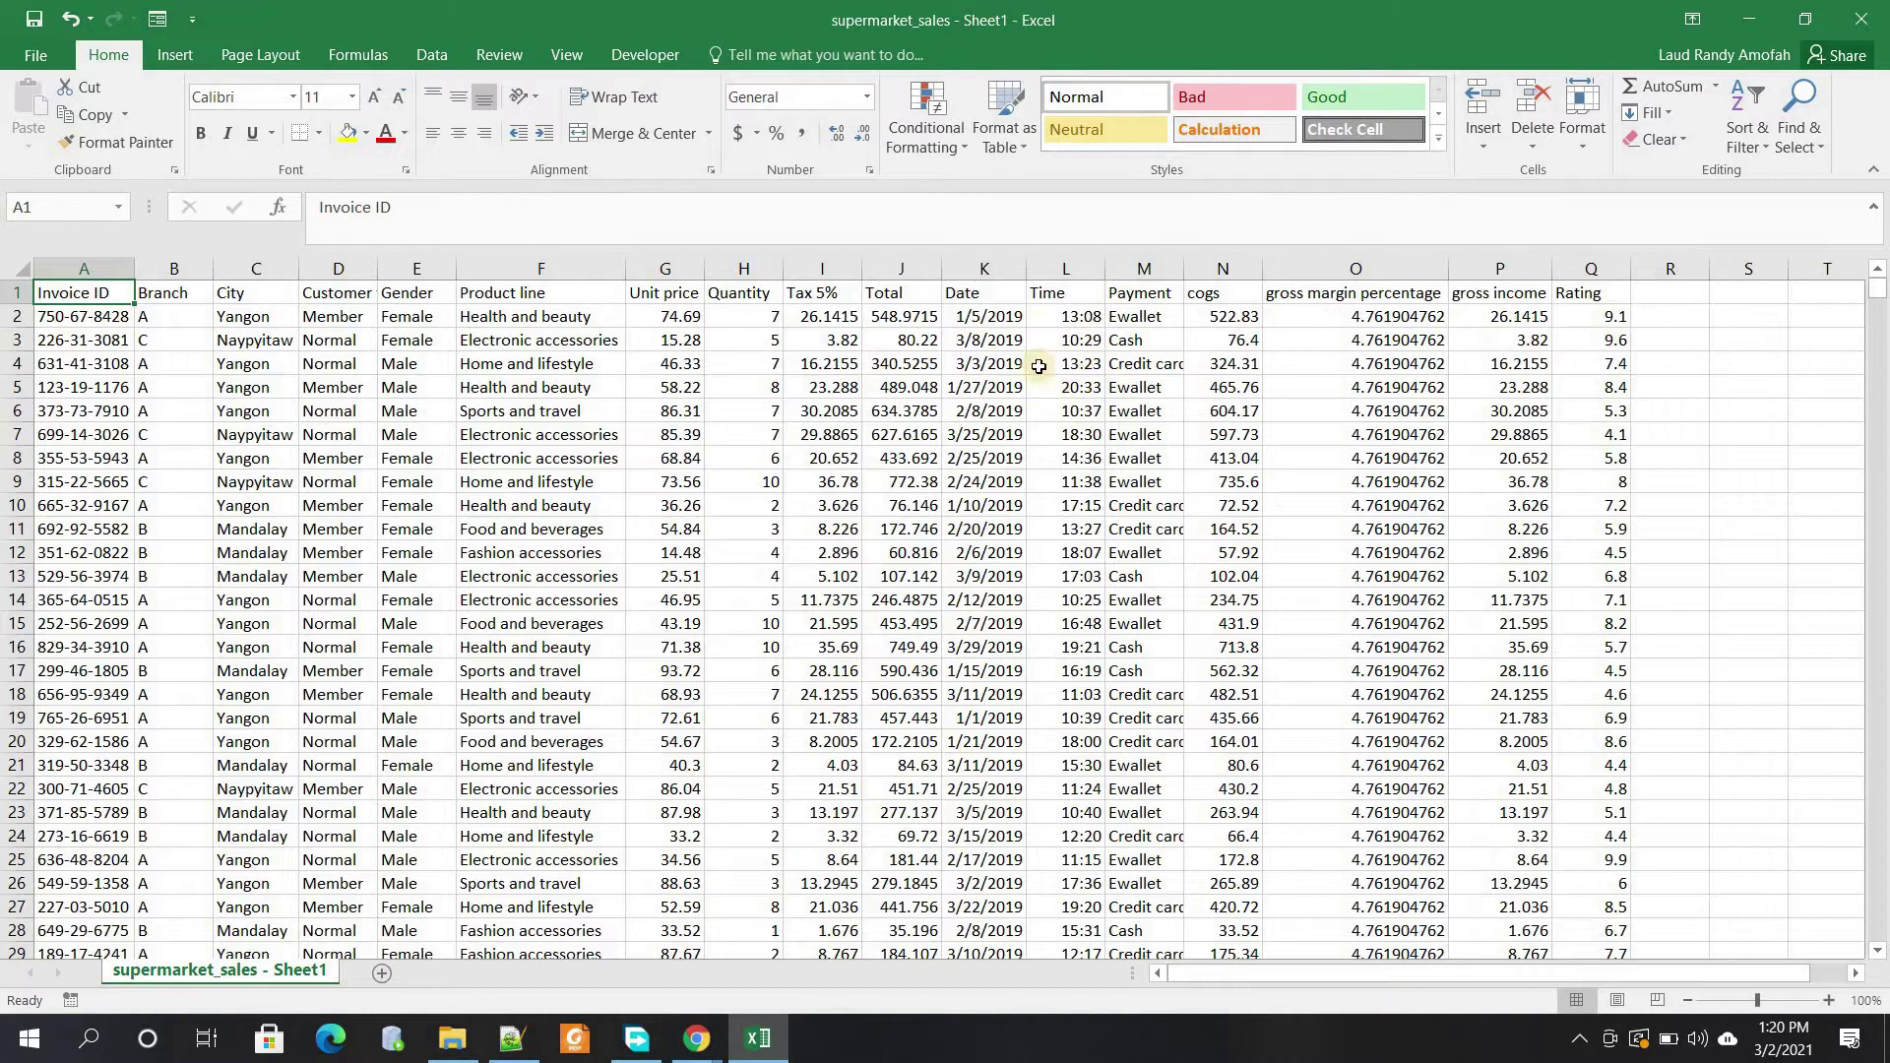
Fill the whole Date column with a light gold theme colour
click(972, 268)
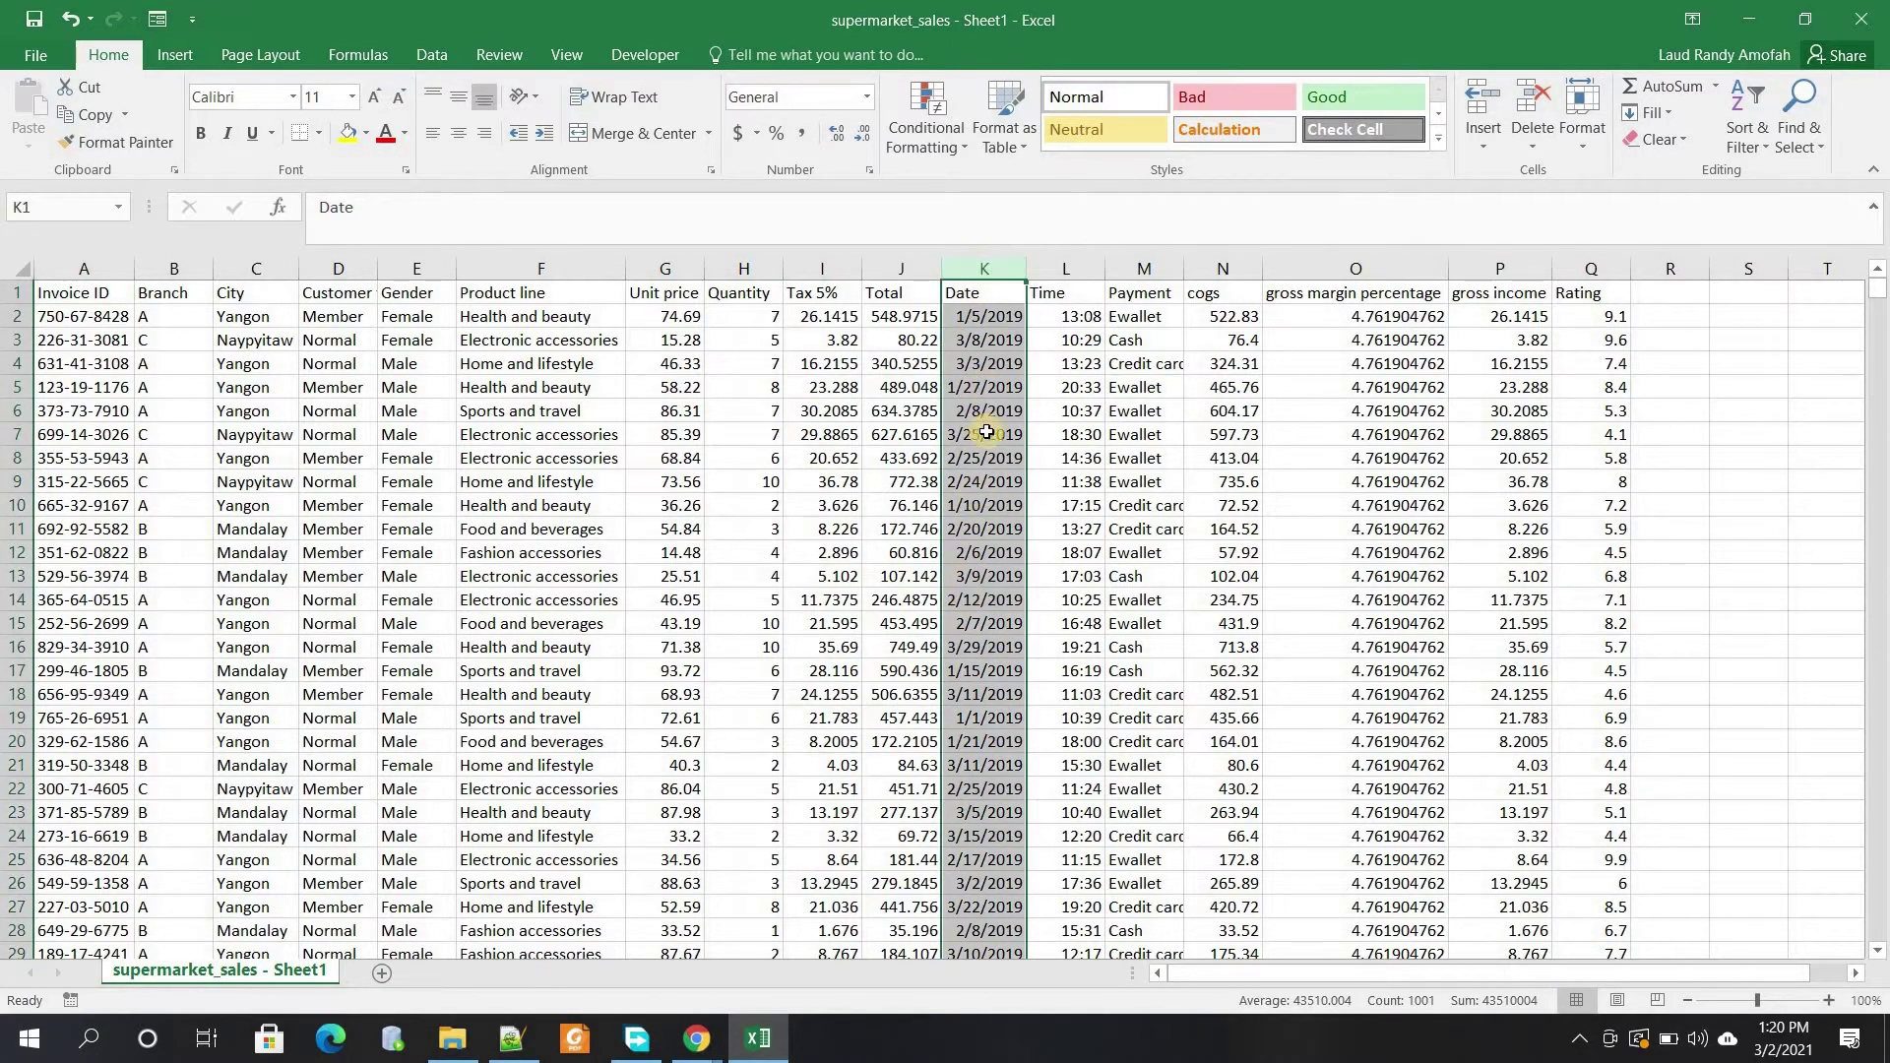
click(366, 133)
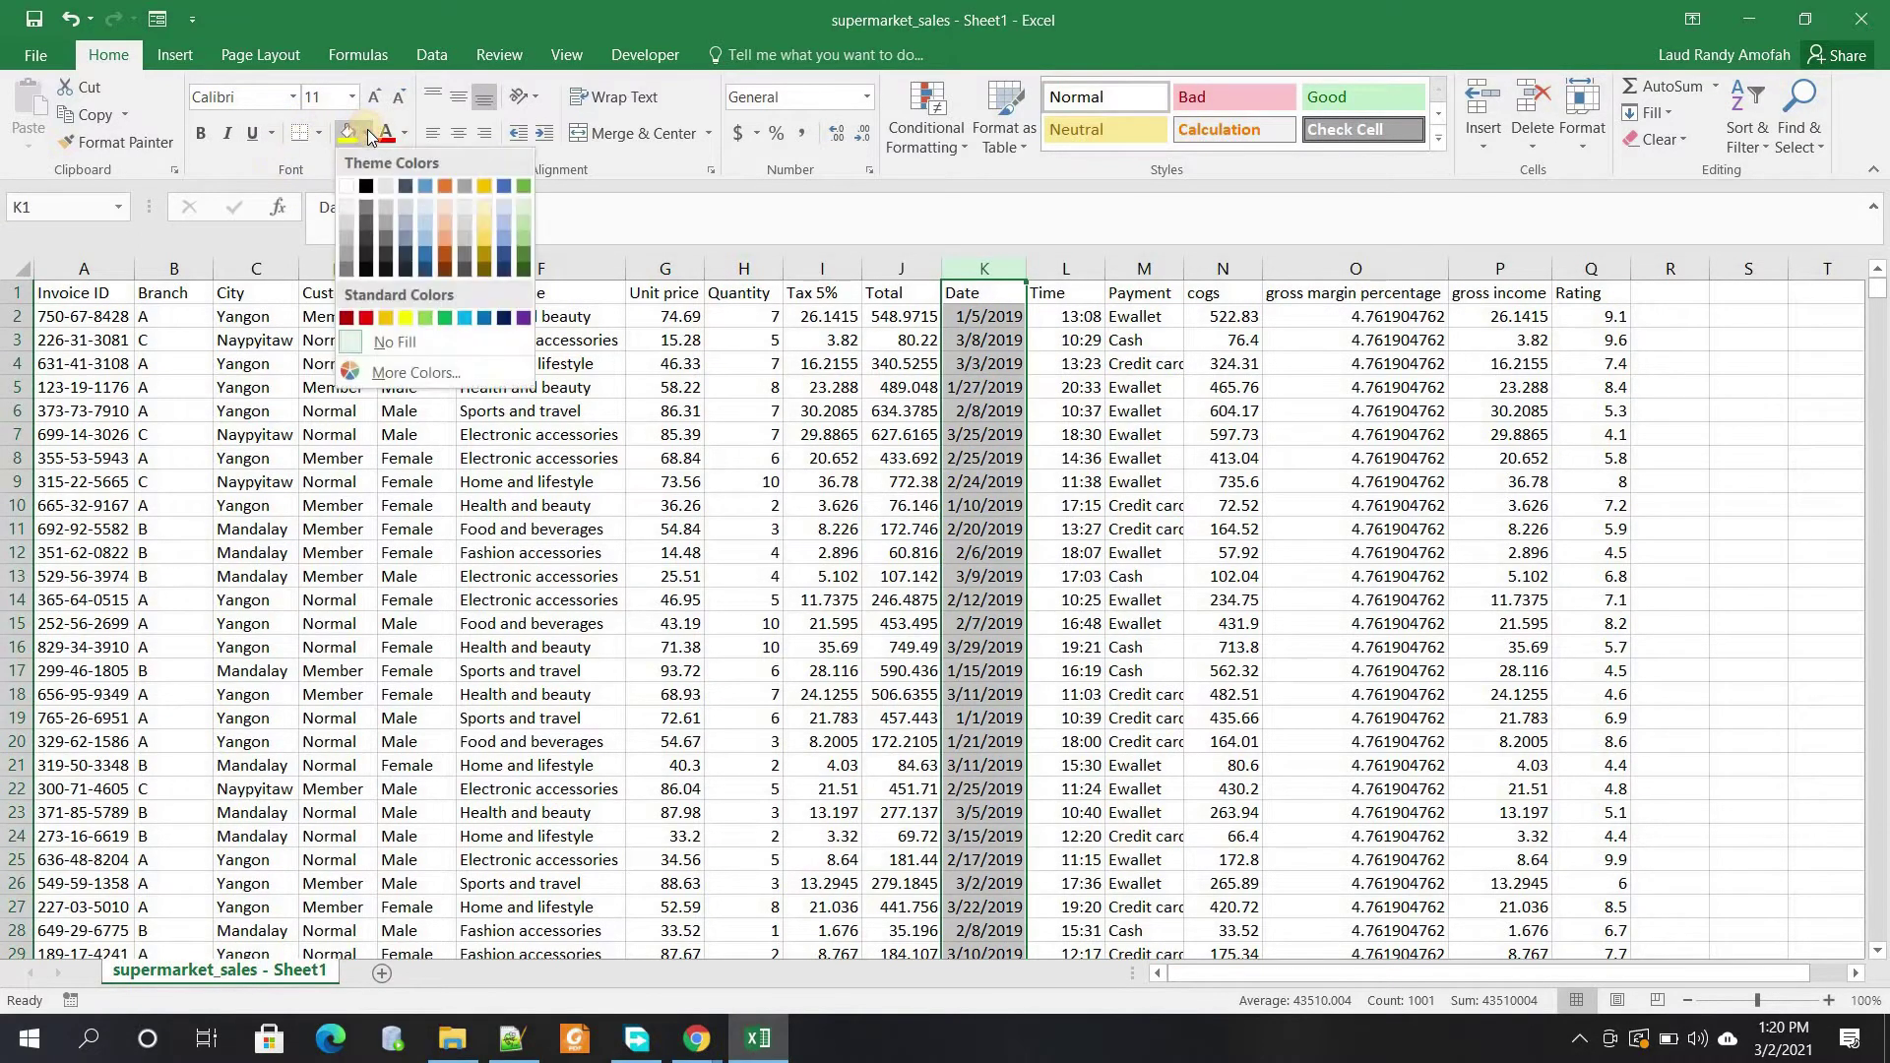
click(484, 206)
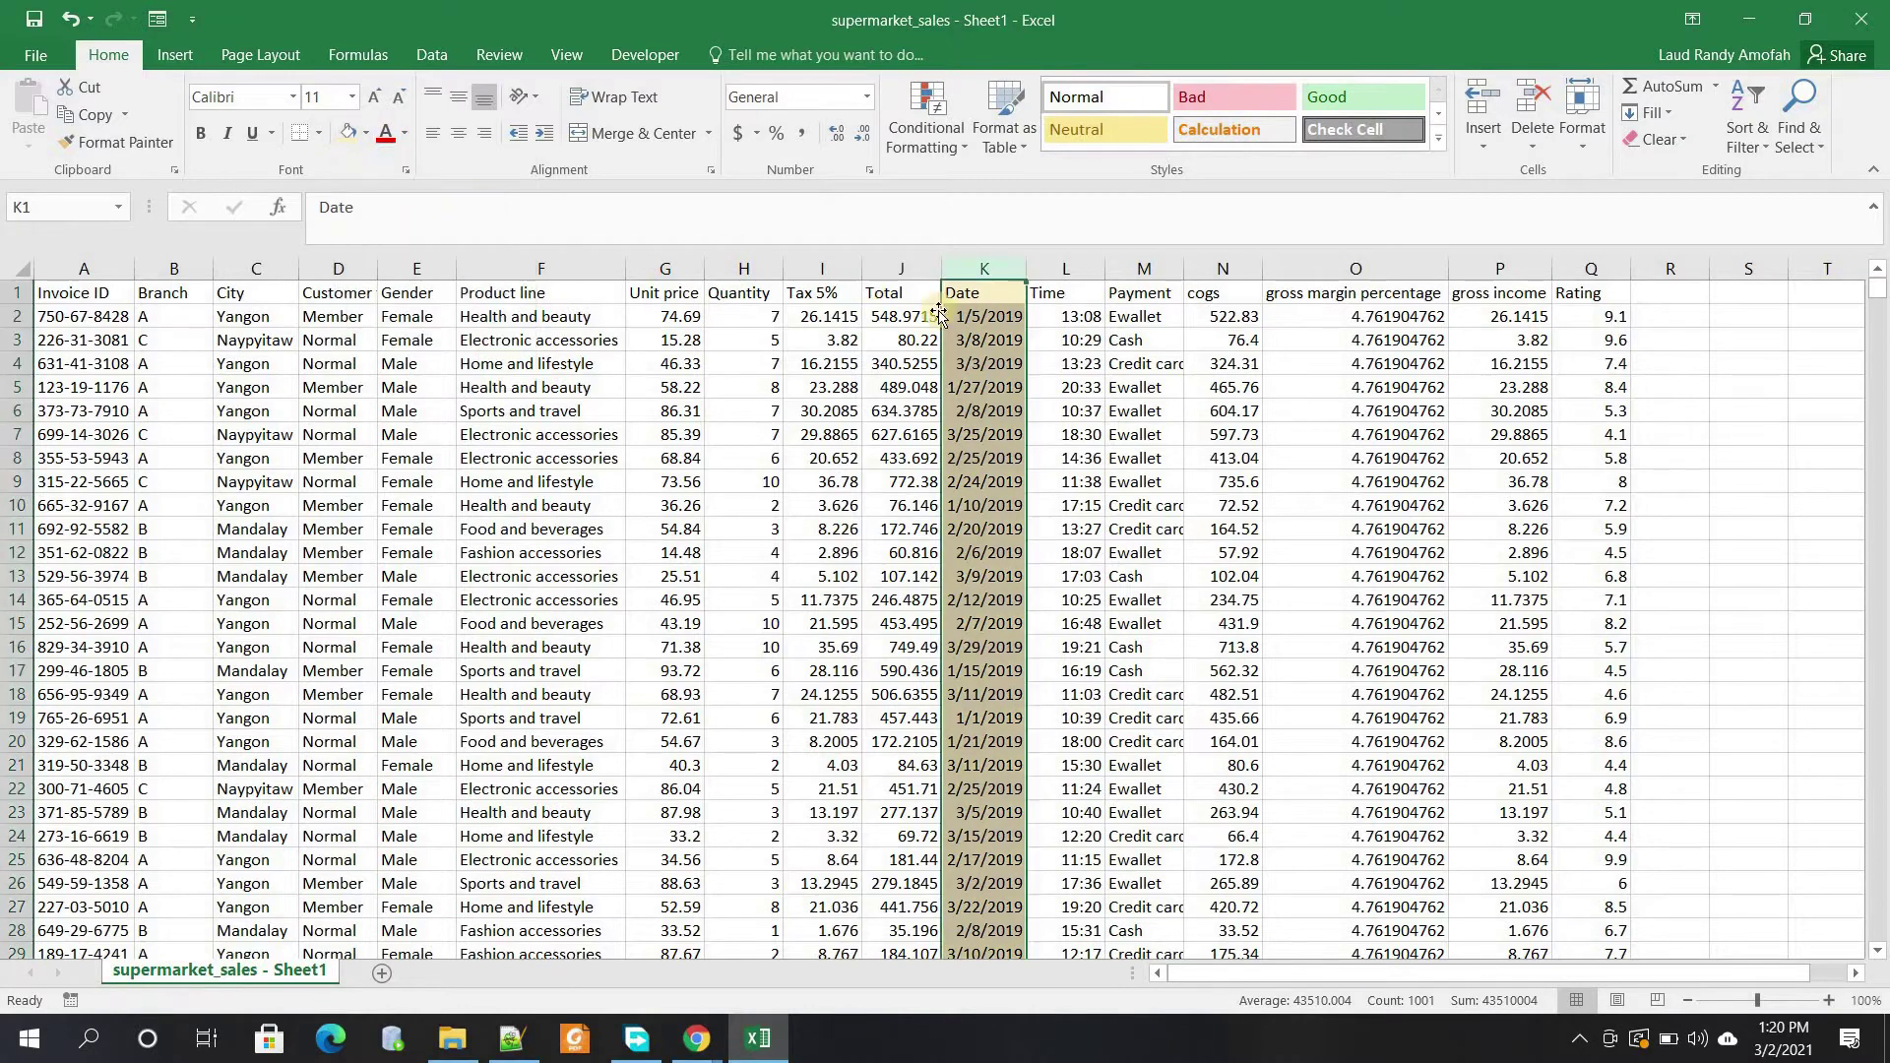
click(1077, 274)
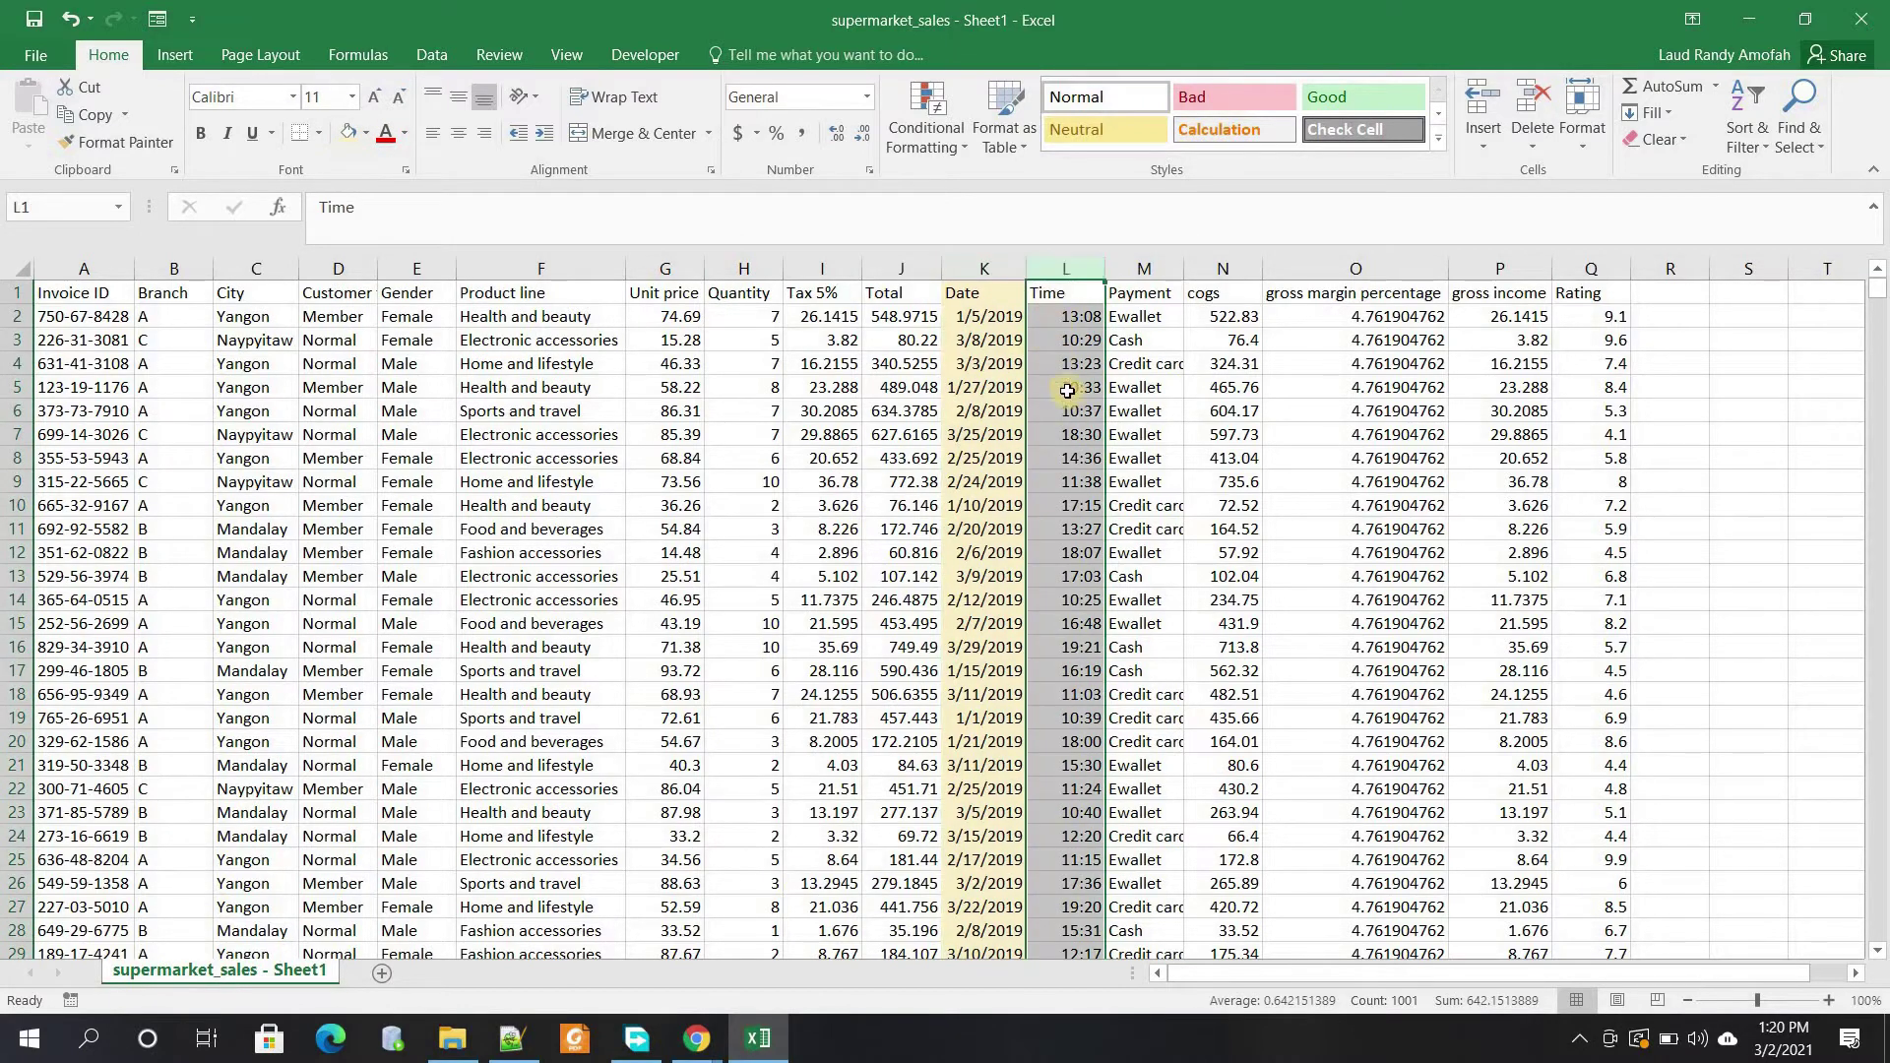
click(366, 138)
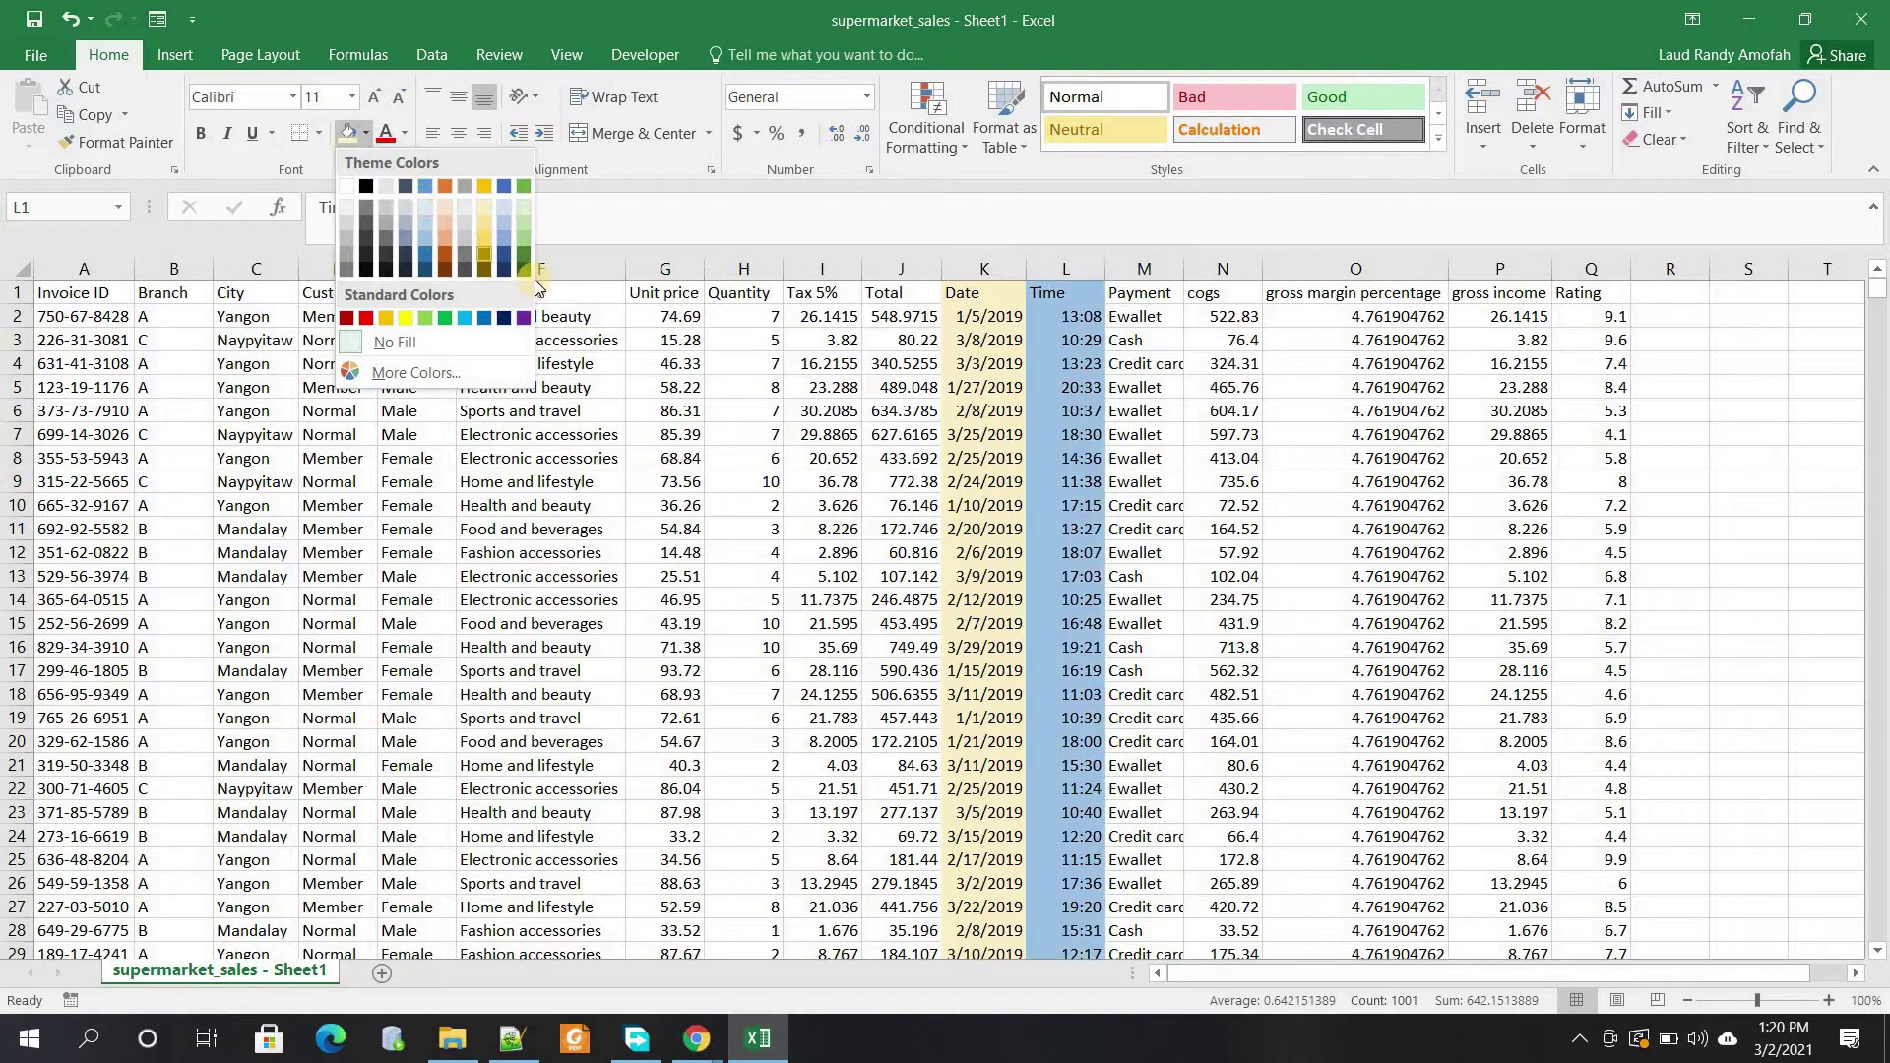
click(241, 542)
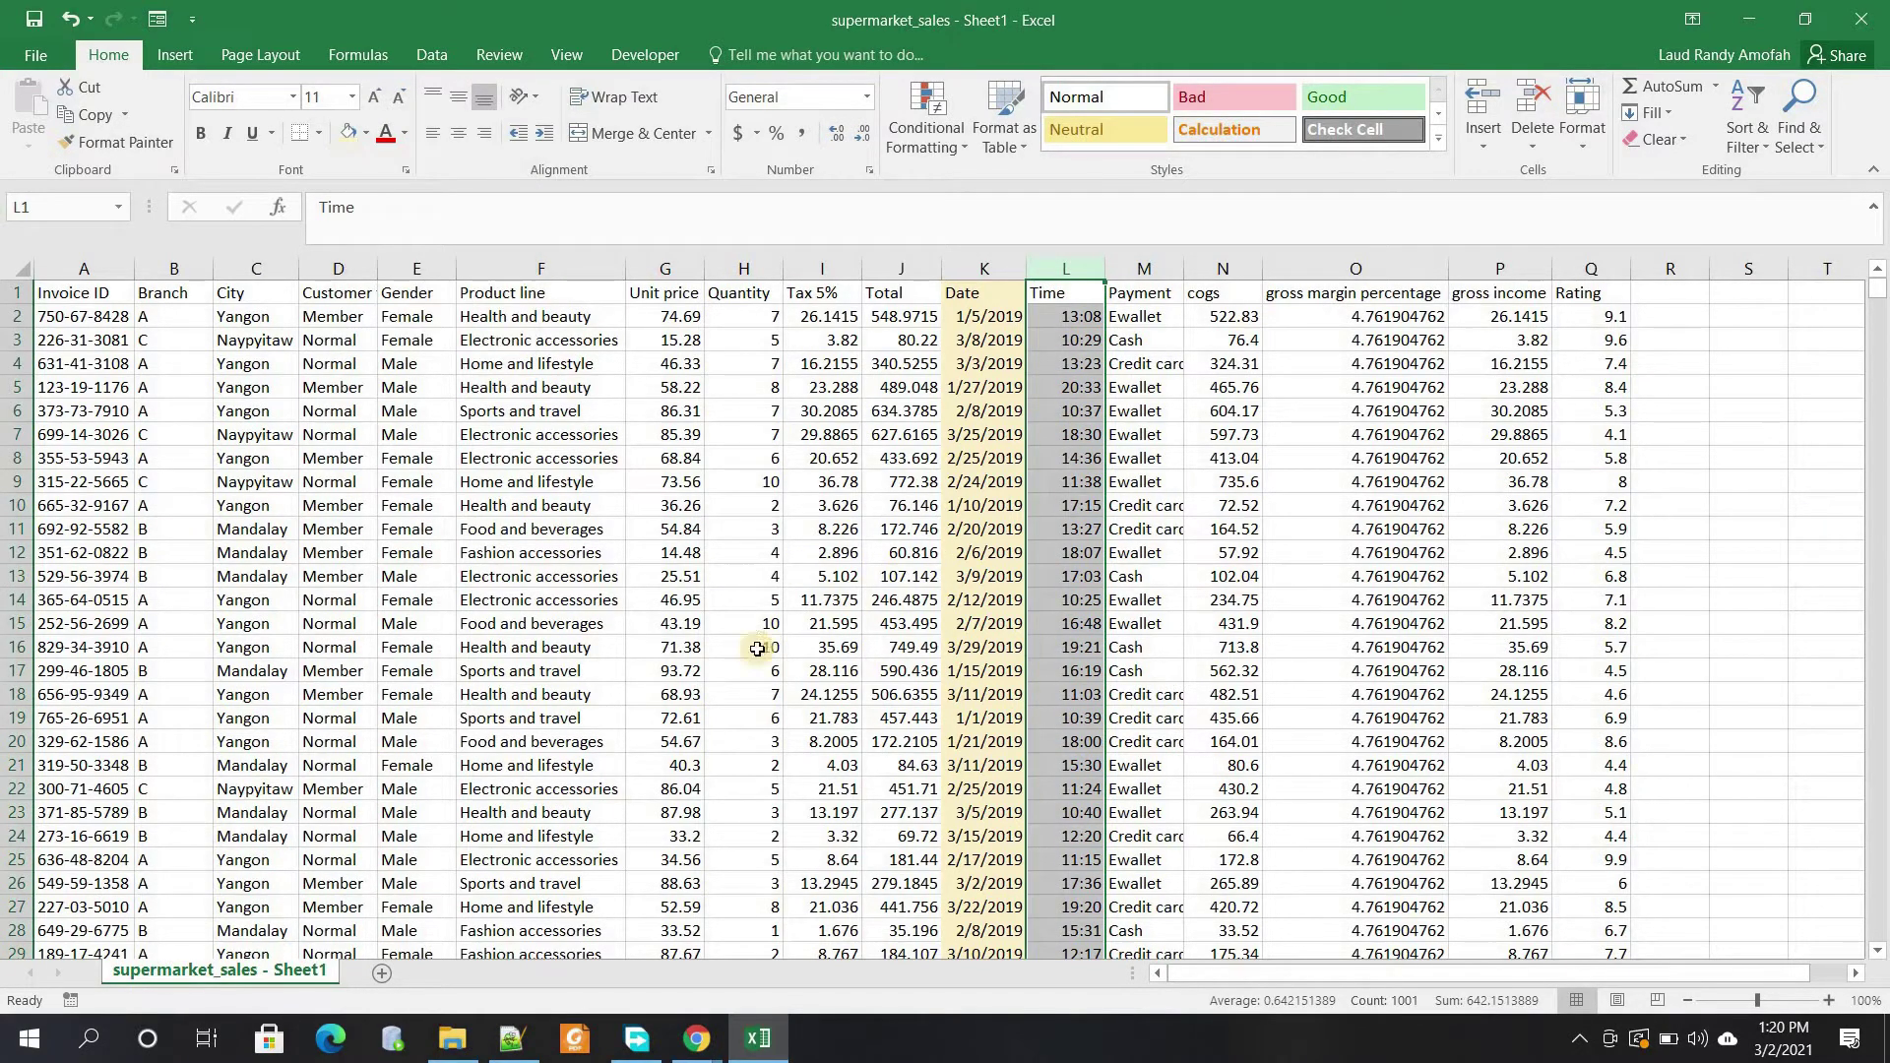
Close the supermarket_sales workbook without saving its changes
click(744, 620)
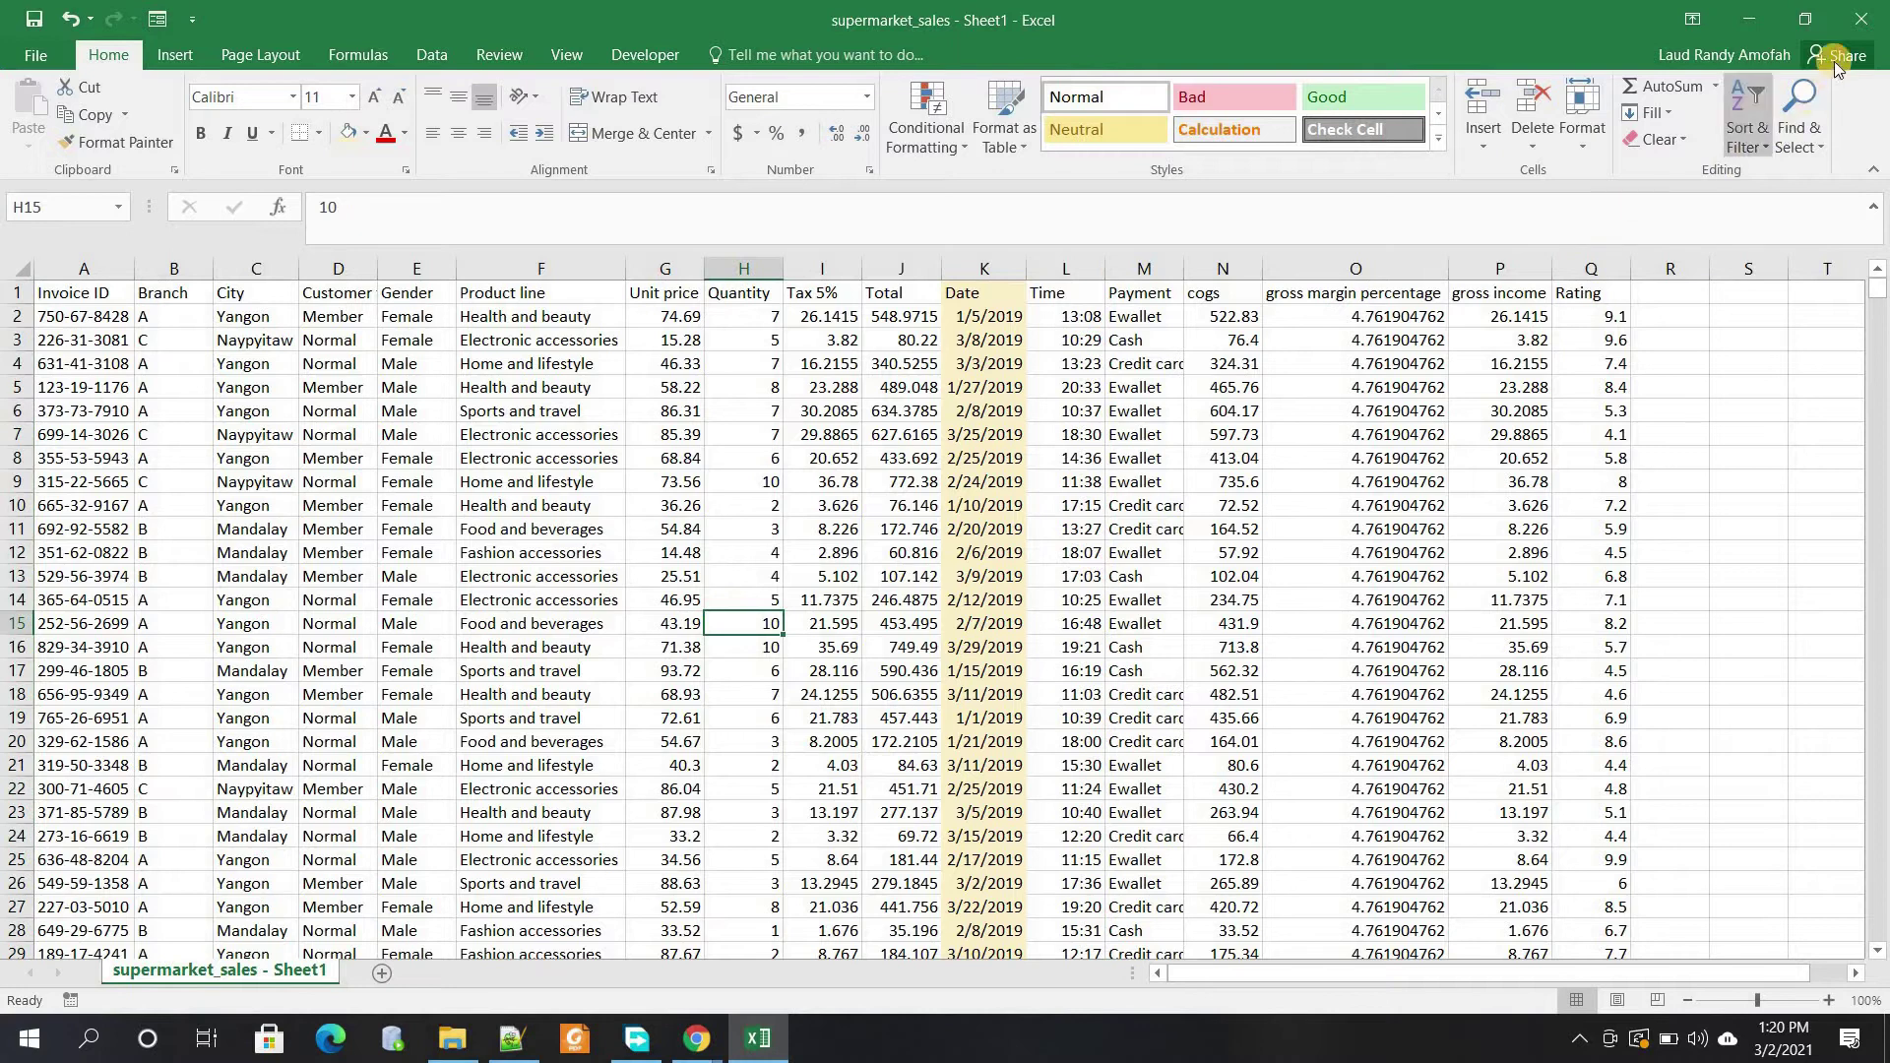
click(1861, 27)
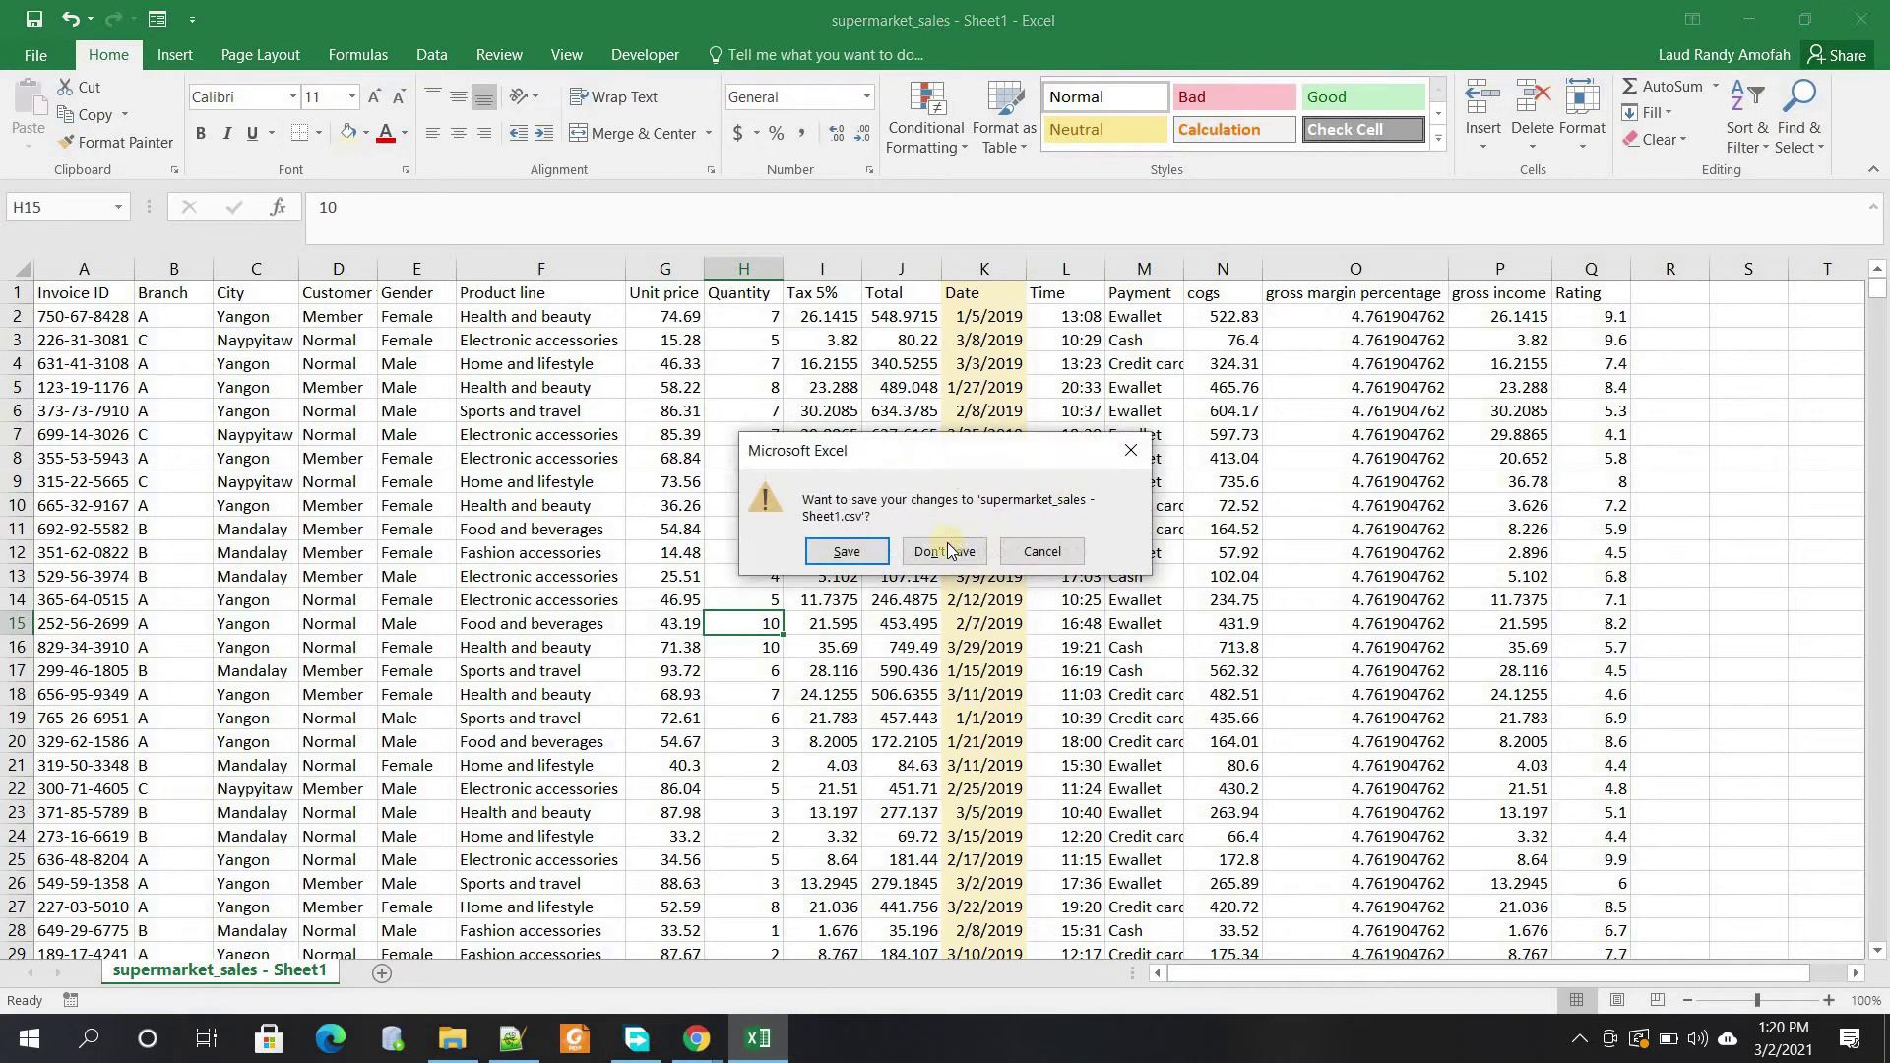
click(944, 542)
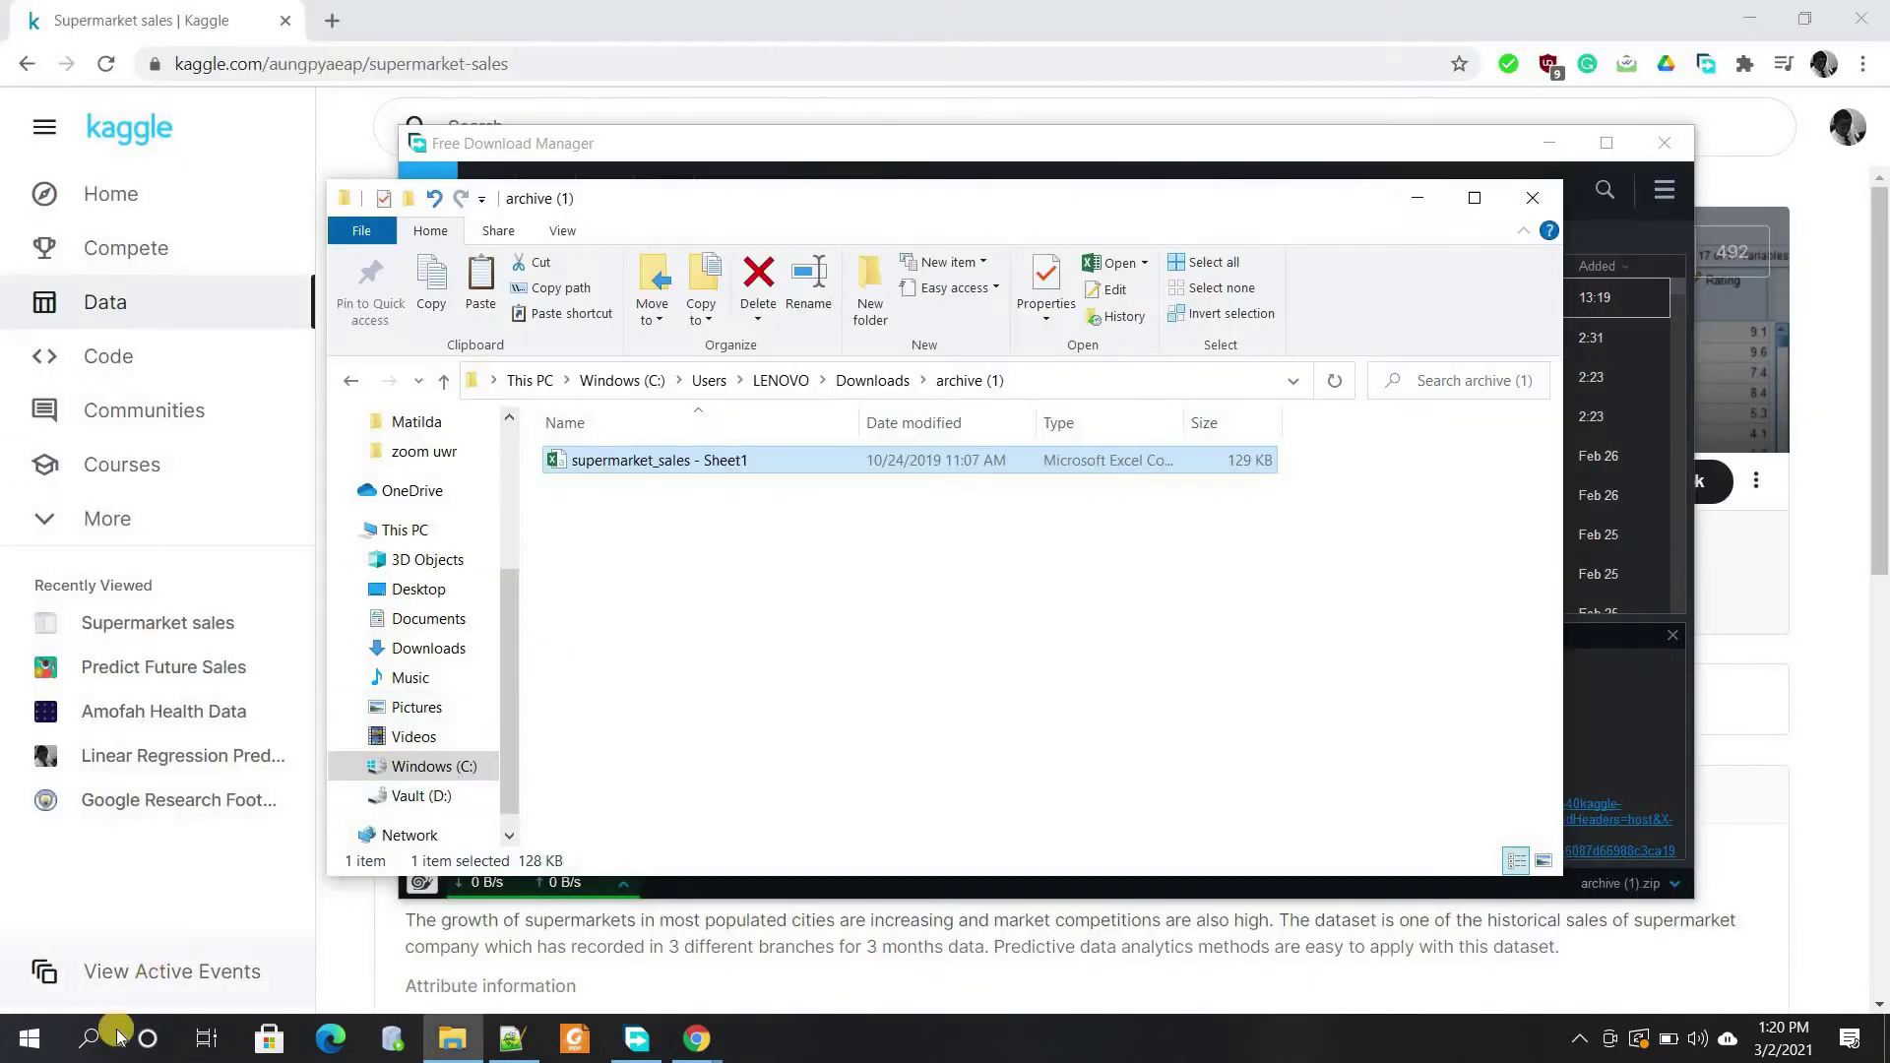
Start Excel 2016 and create a blank workbook in a maximized window
click(86, 1042)
text(exc)
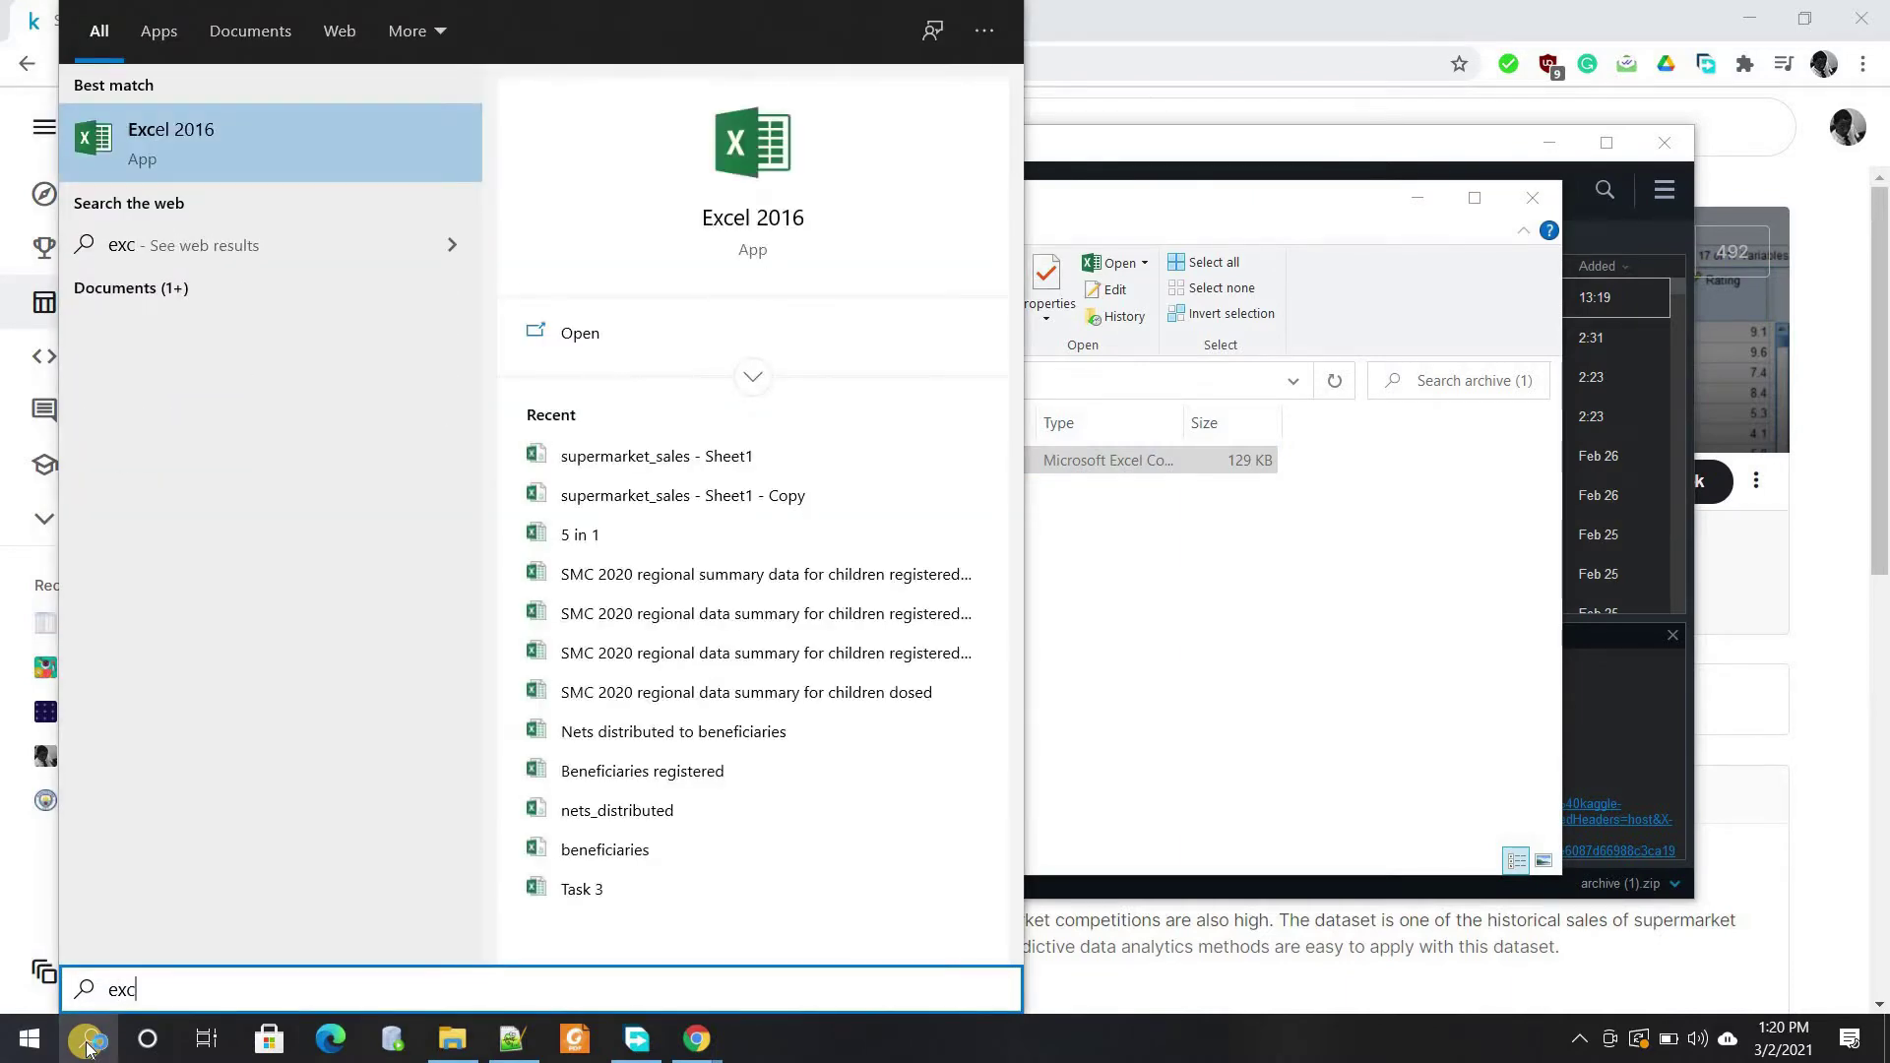
key(Return)
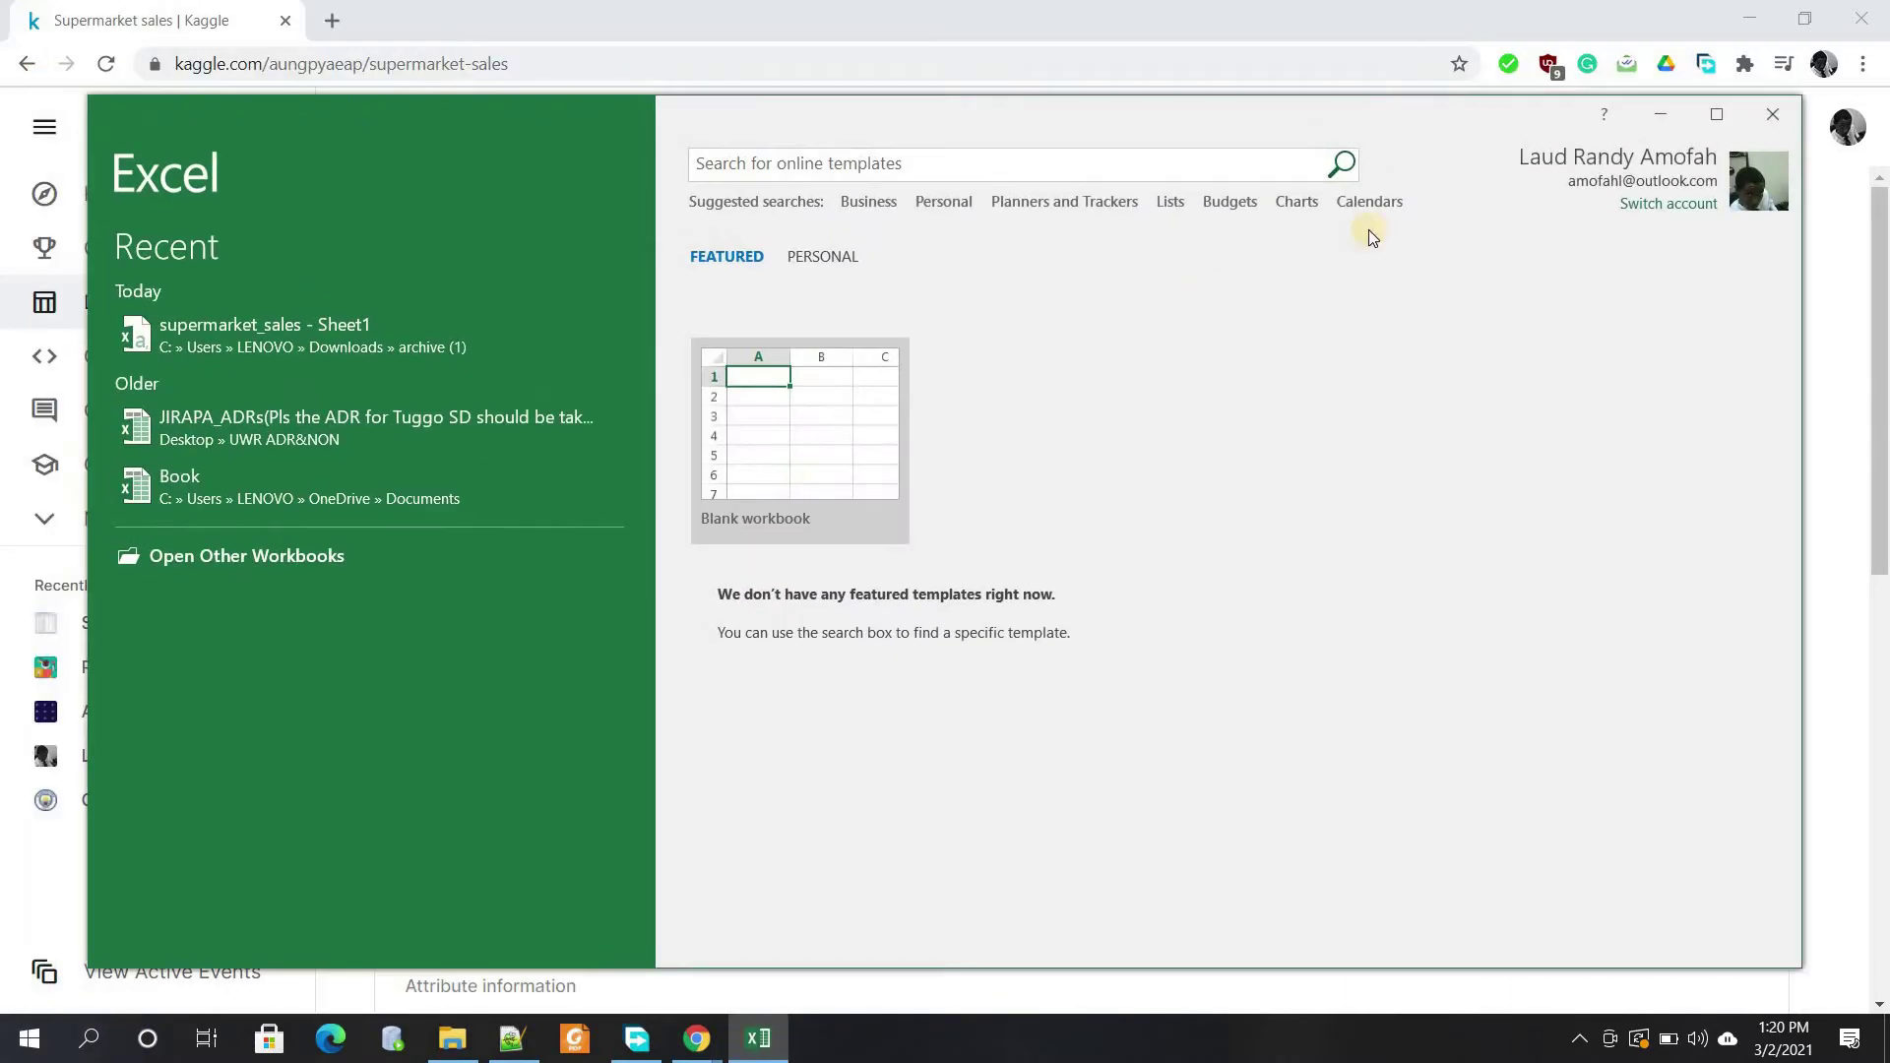
click(1723, 114)
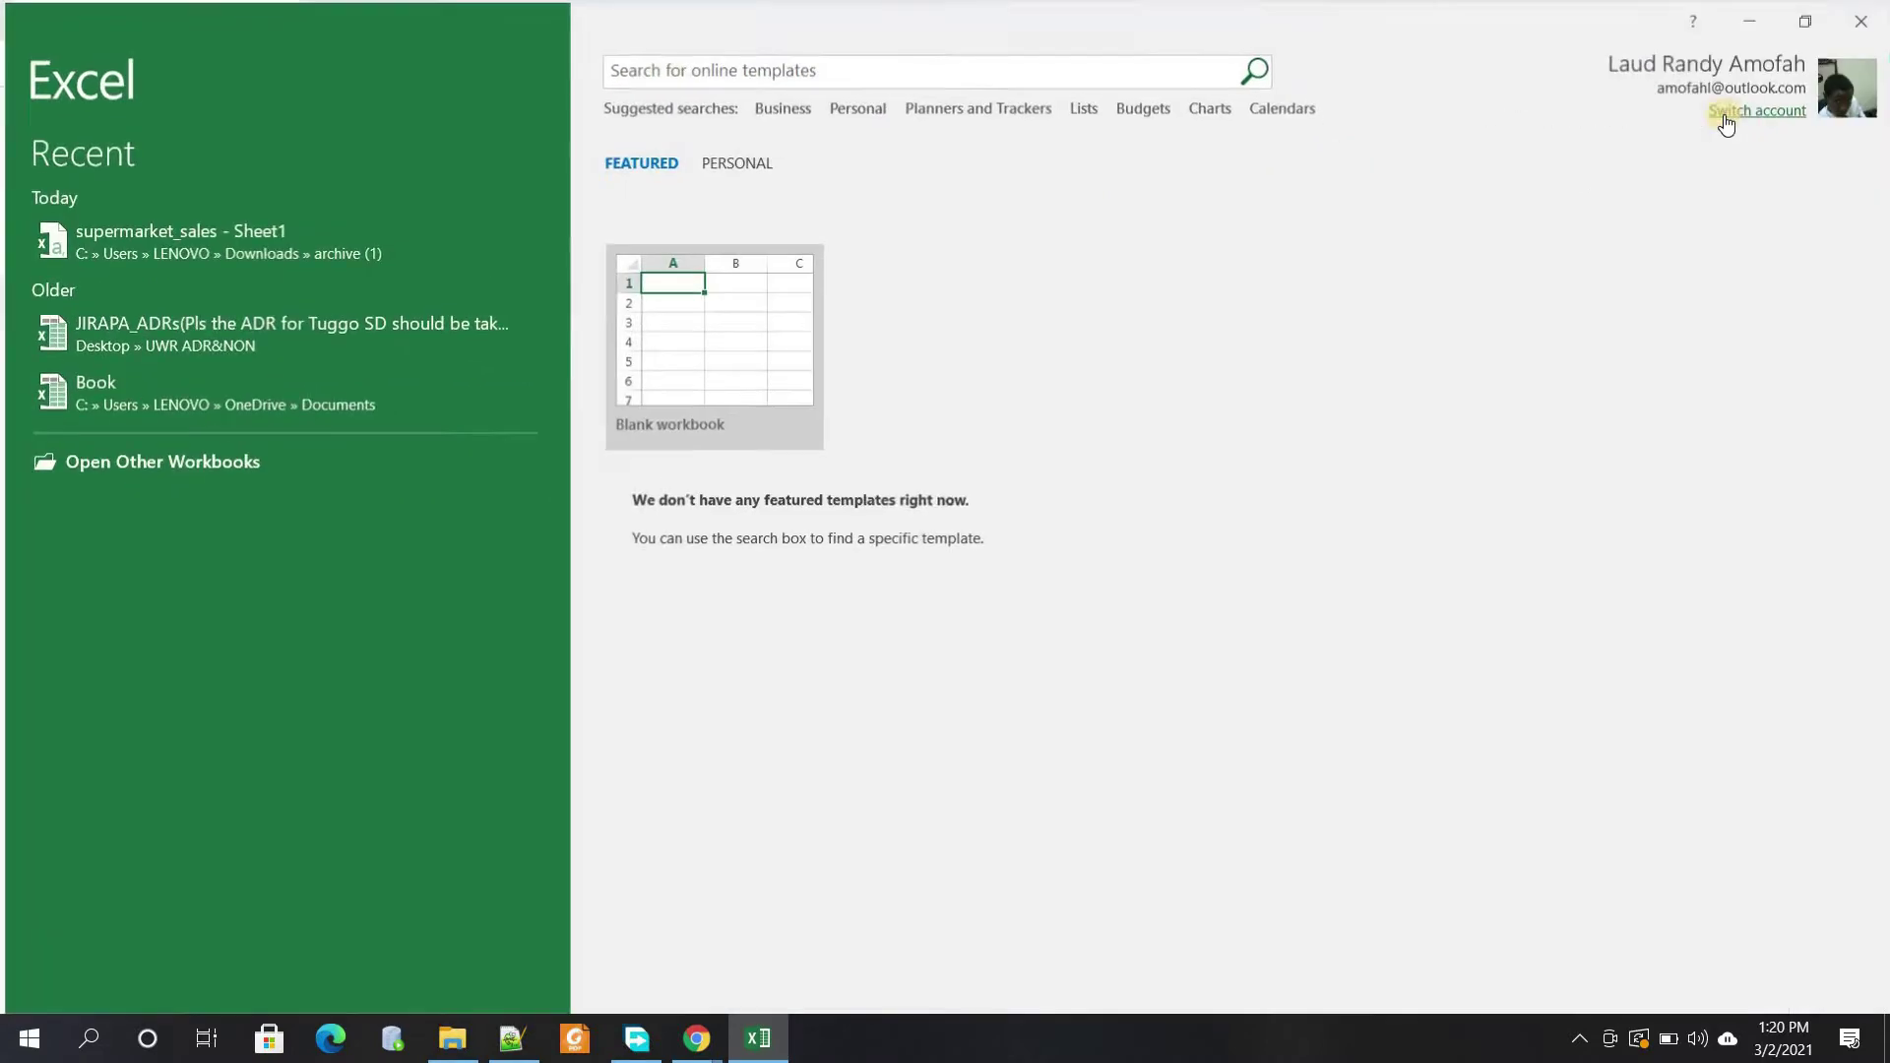
click(702, 341)
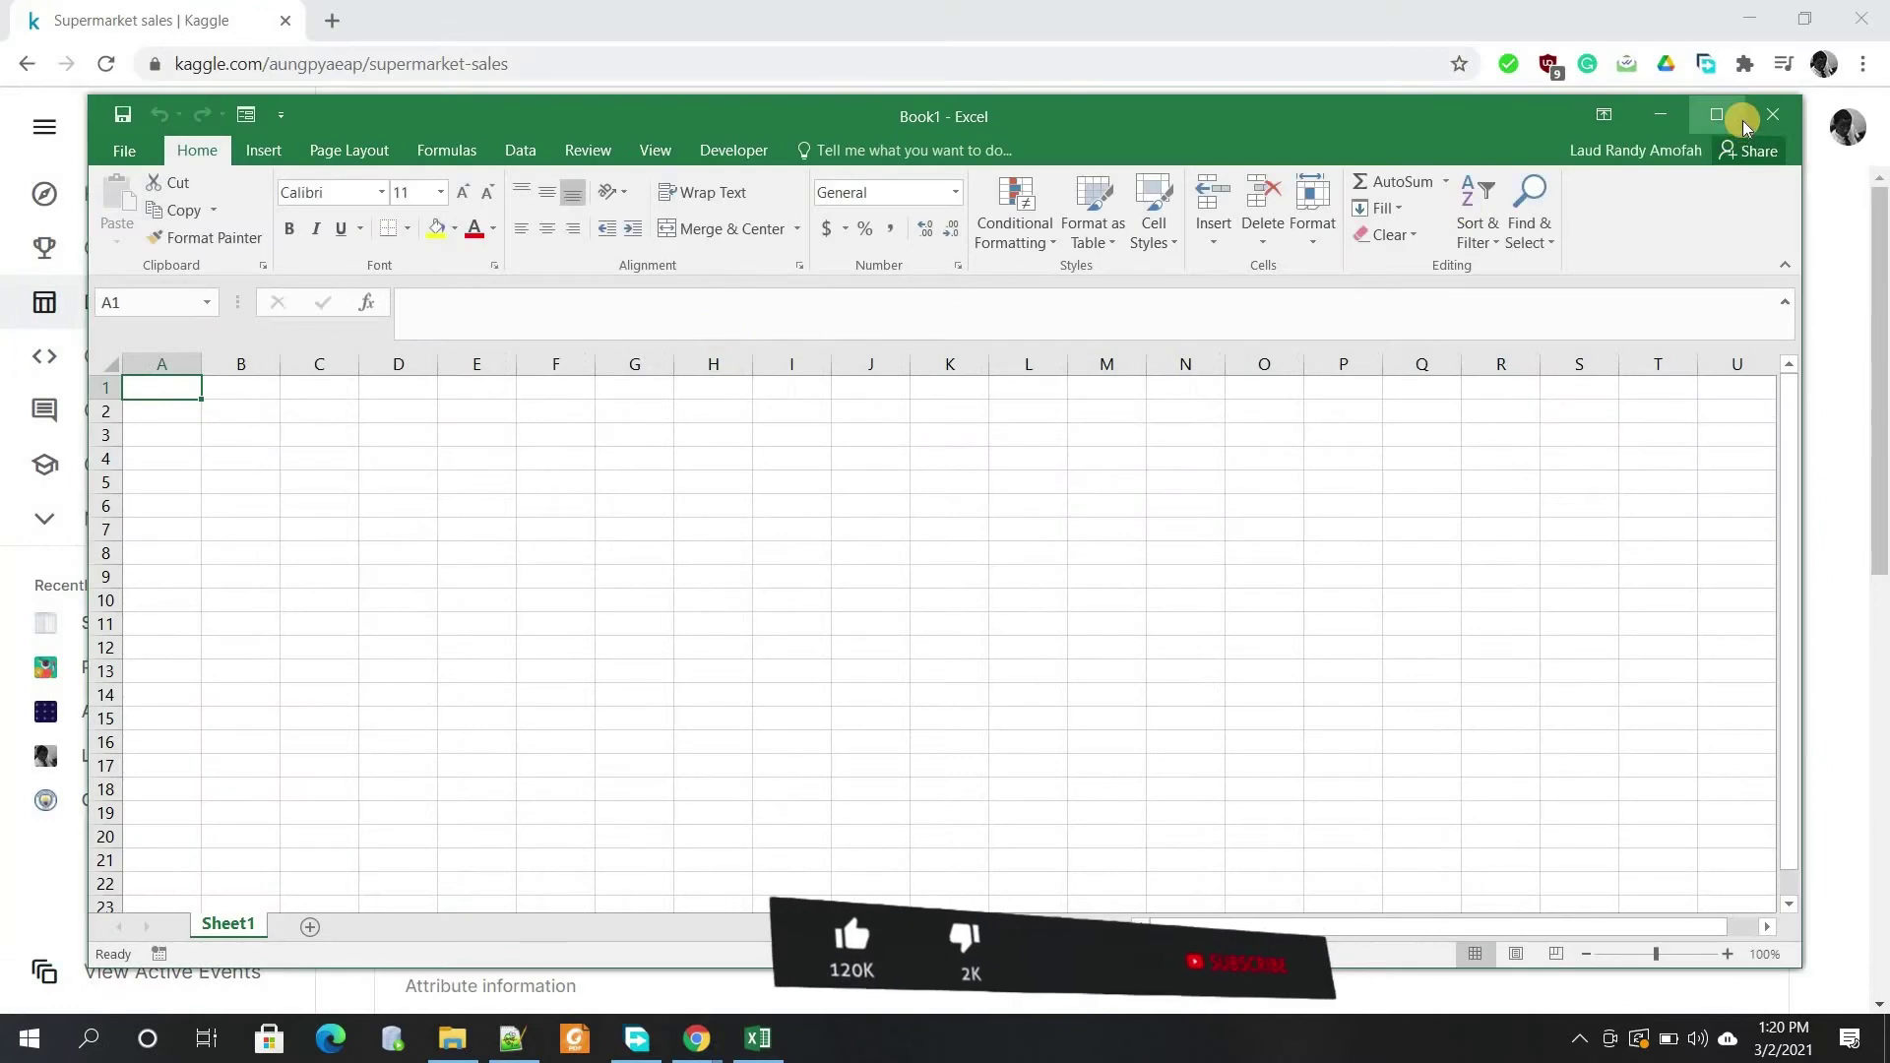
click(1716, 115)
click(994, 500)
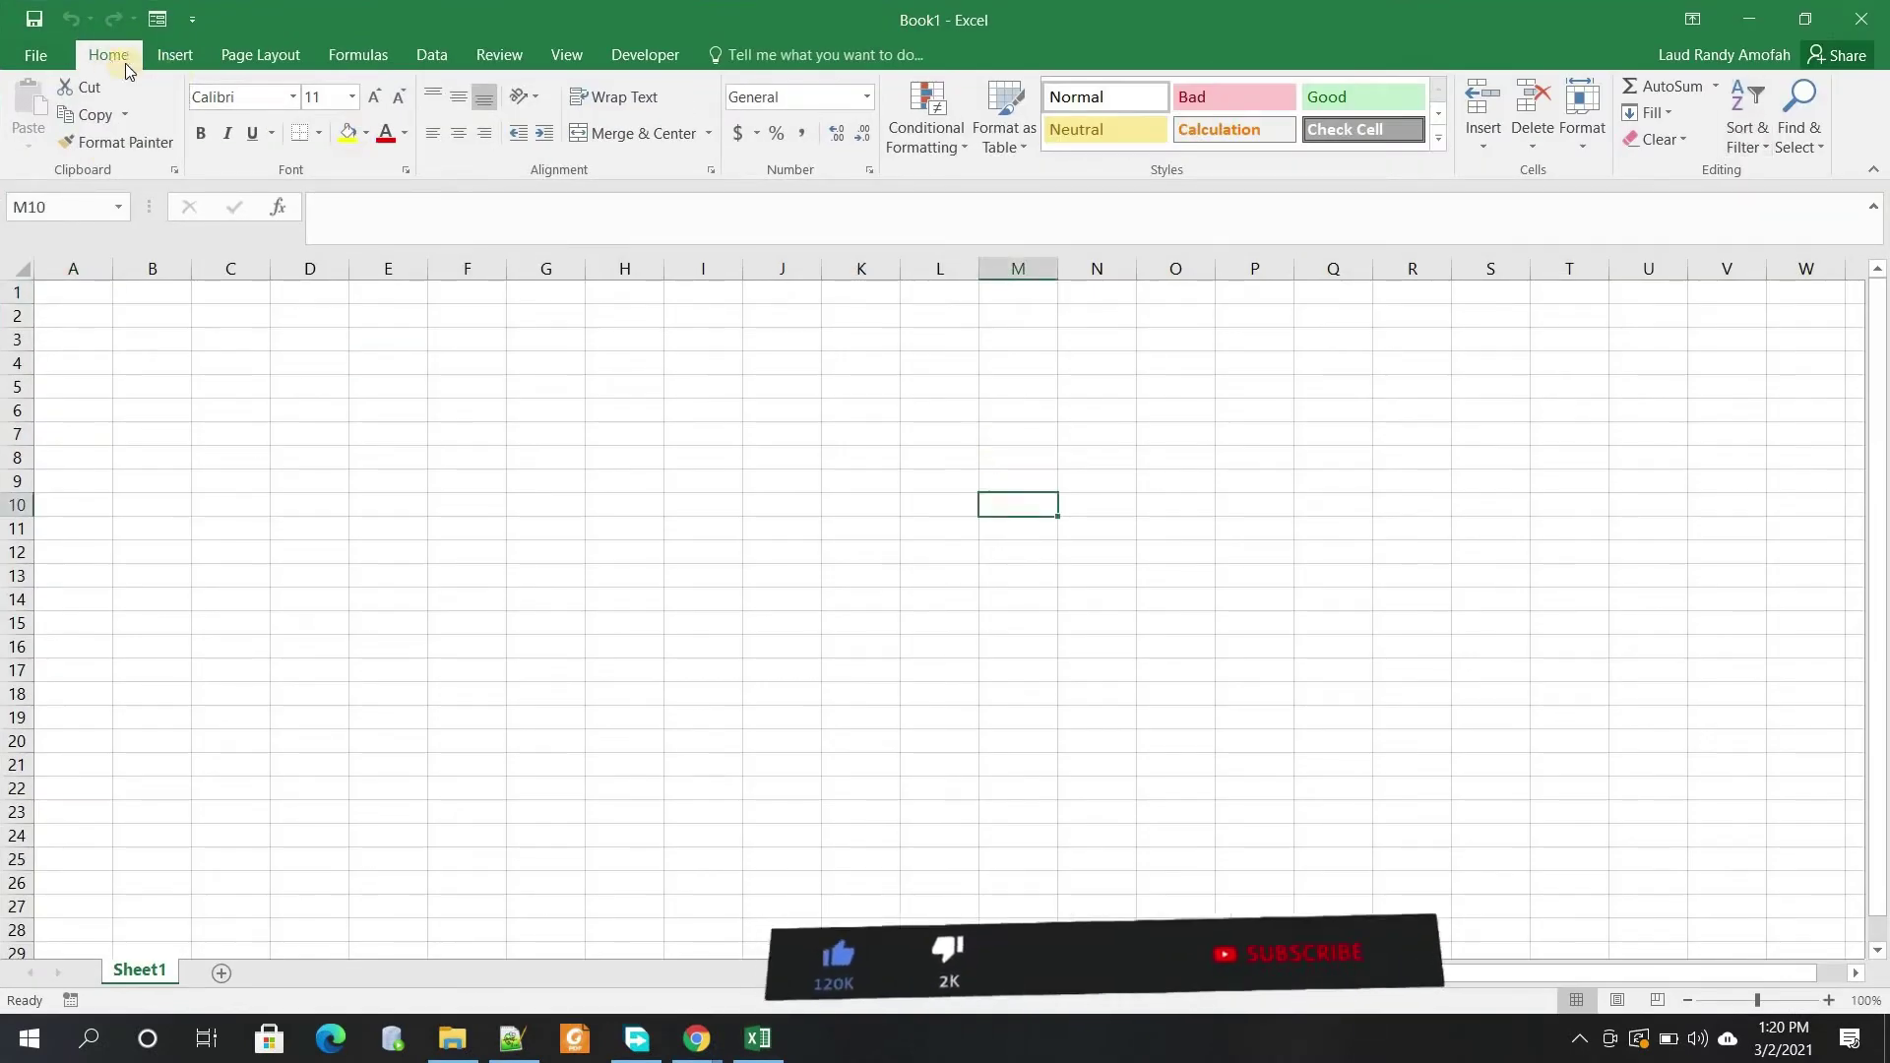
Import the supermarket_sales - Sheet1 CSV from the archive (1) folder in Downloads and open it in a maximized Power Query Editor
click(438, 59)
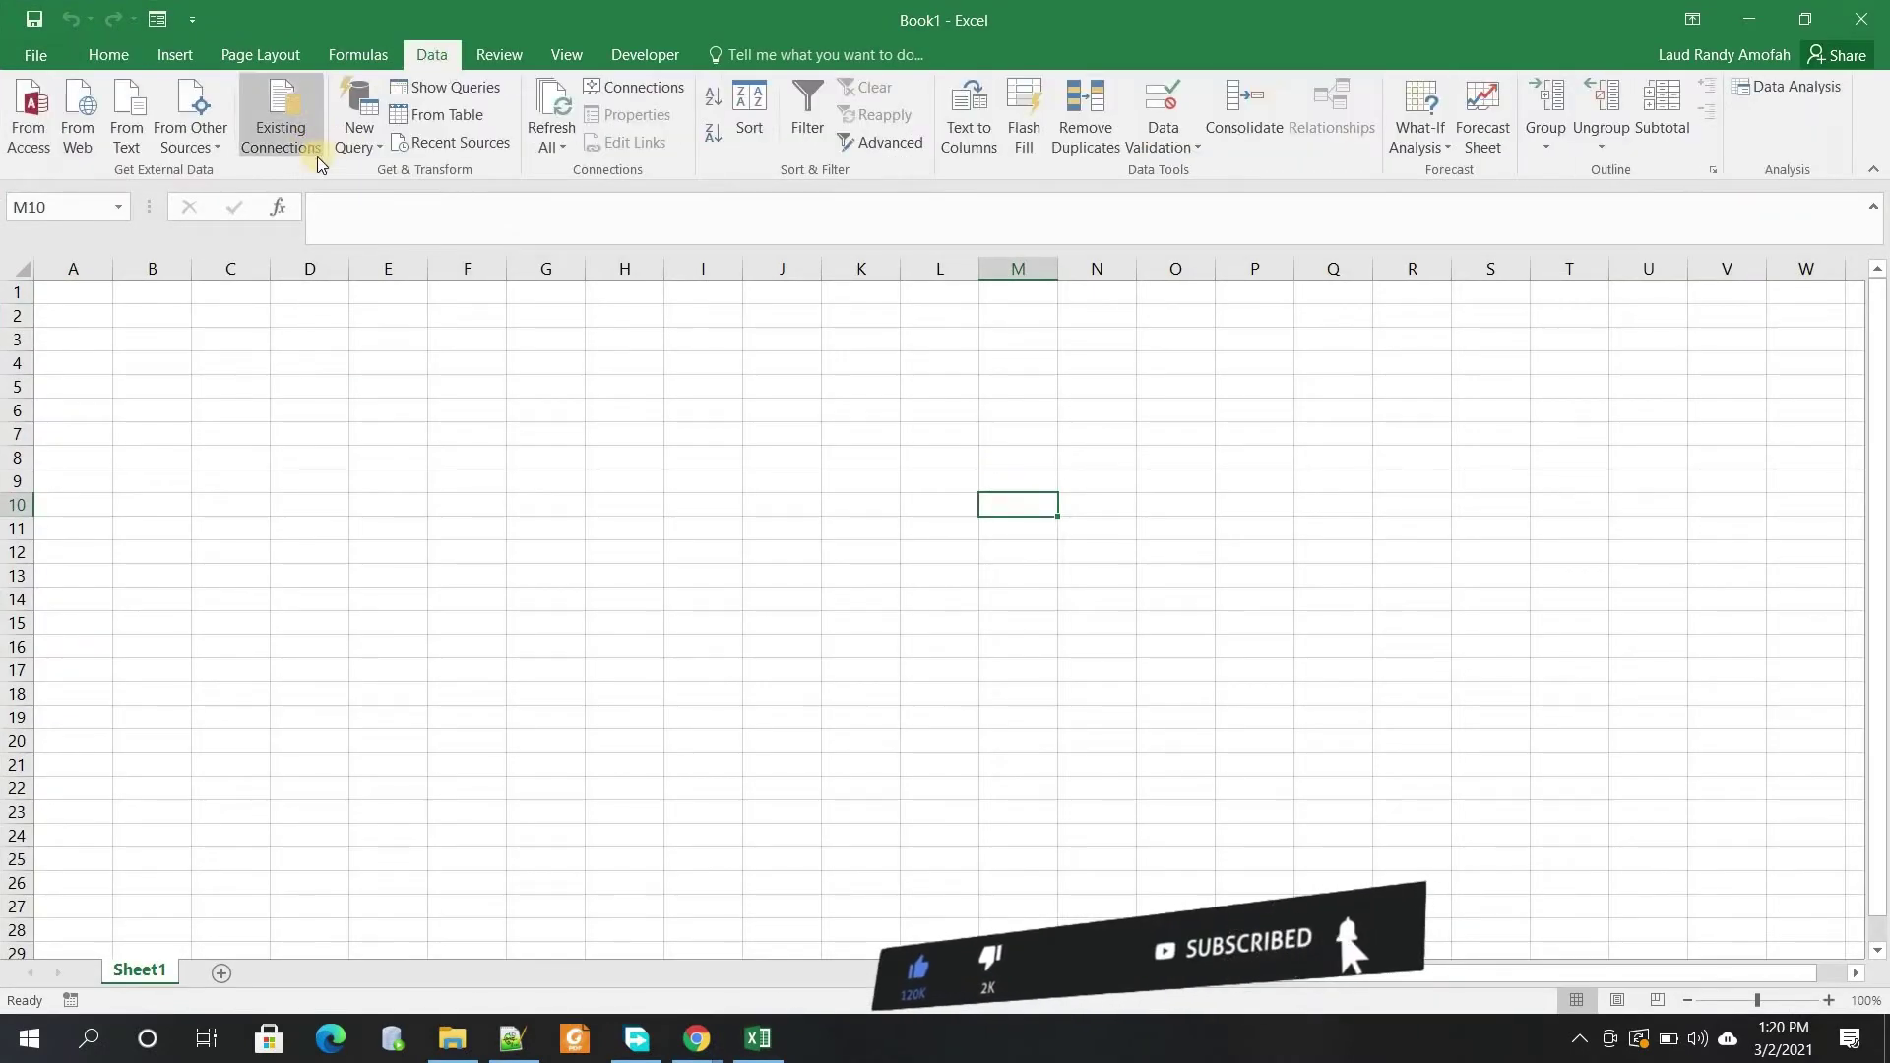
click(360, 123)
mouse_move(414, 184)
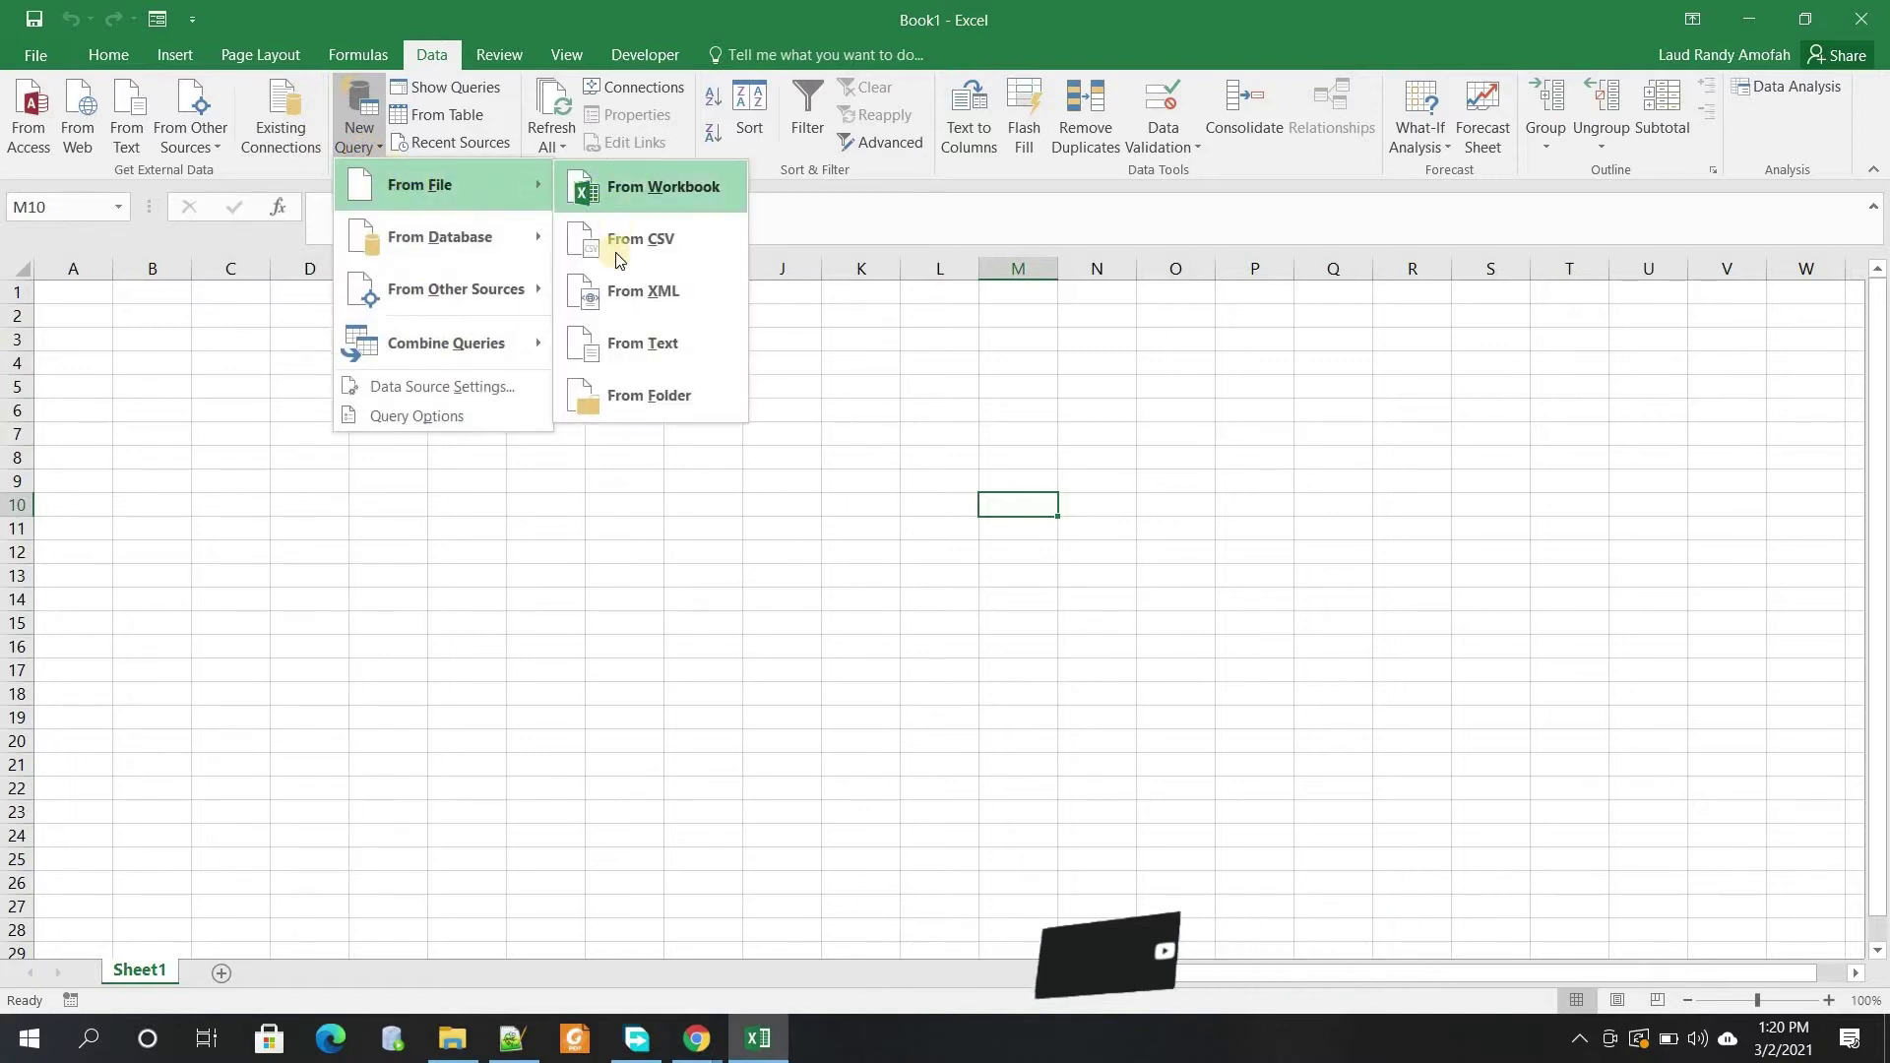
click(620, 247)
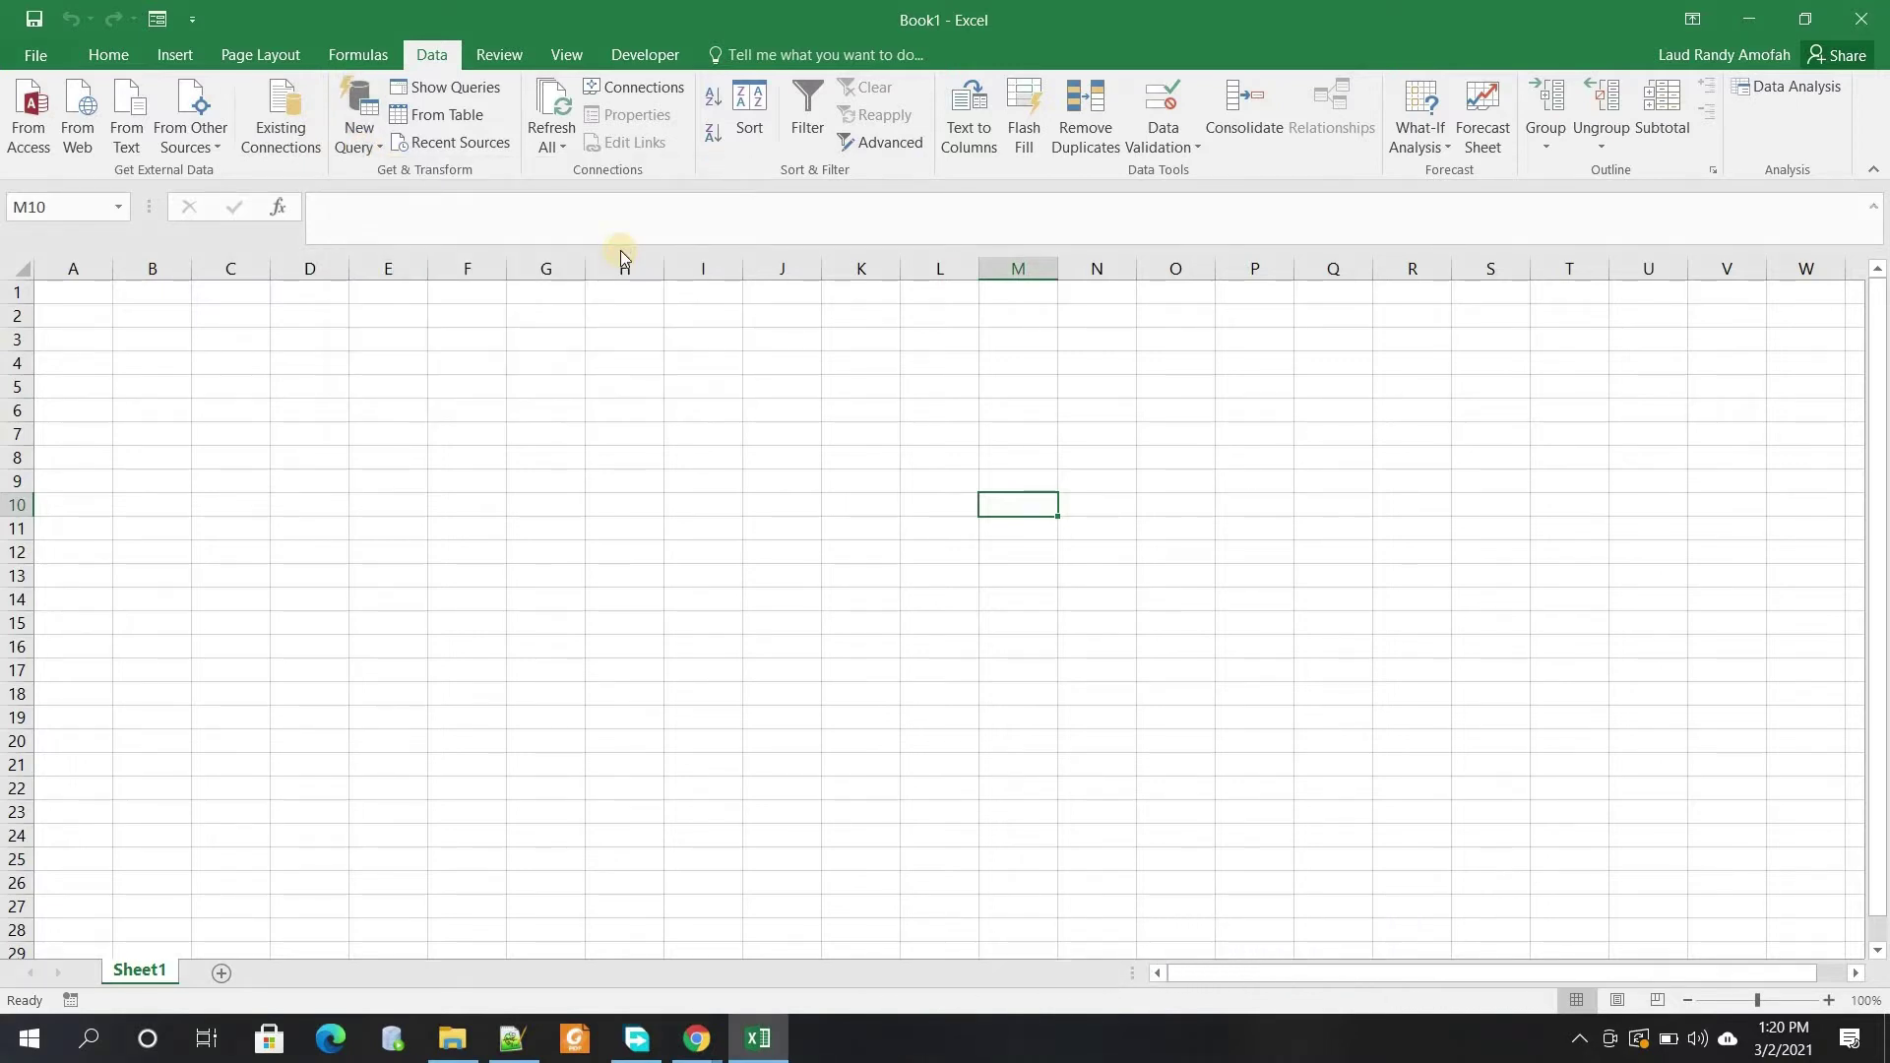
click(123, 308)
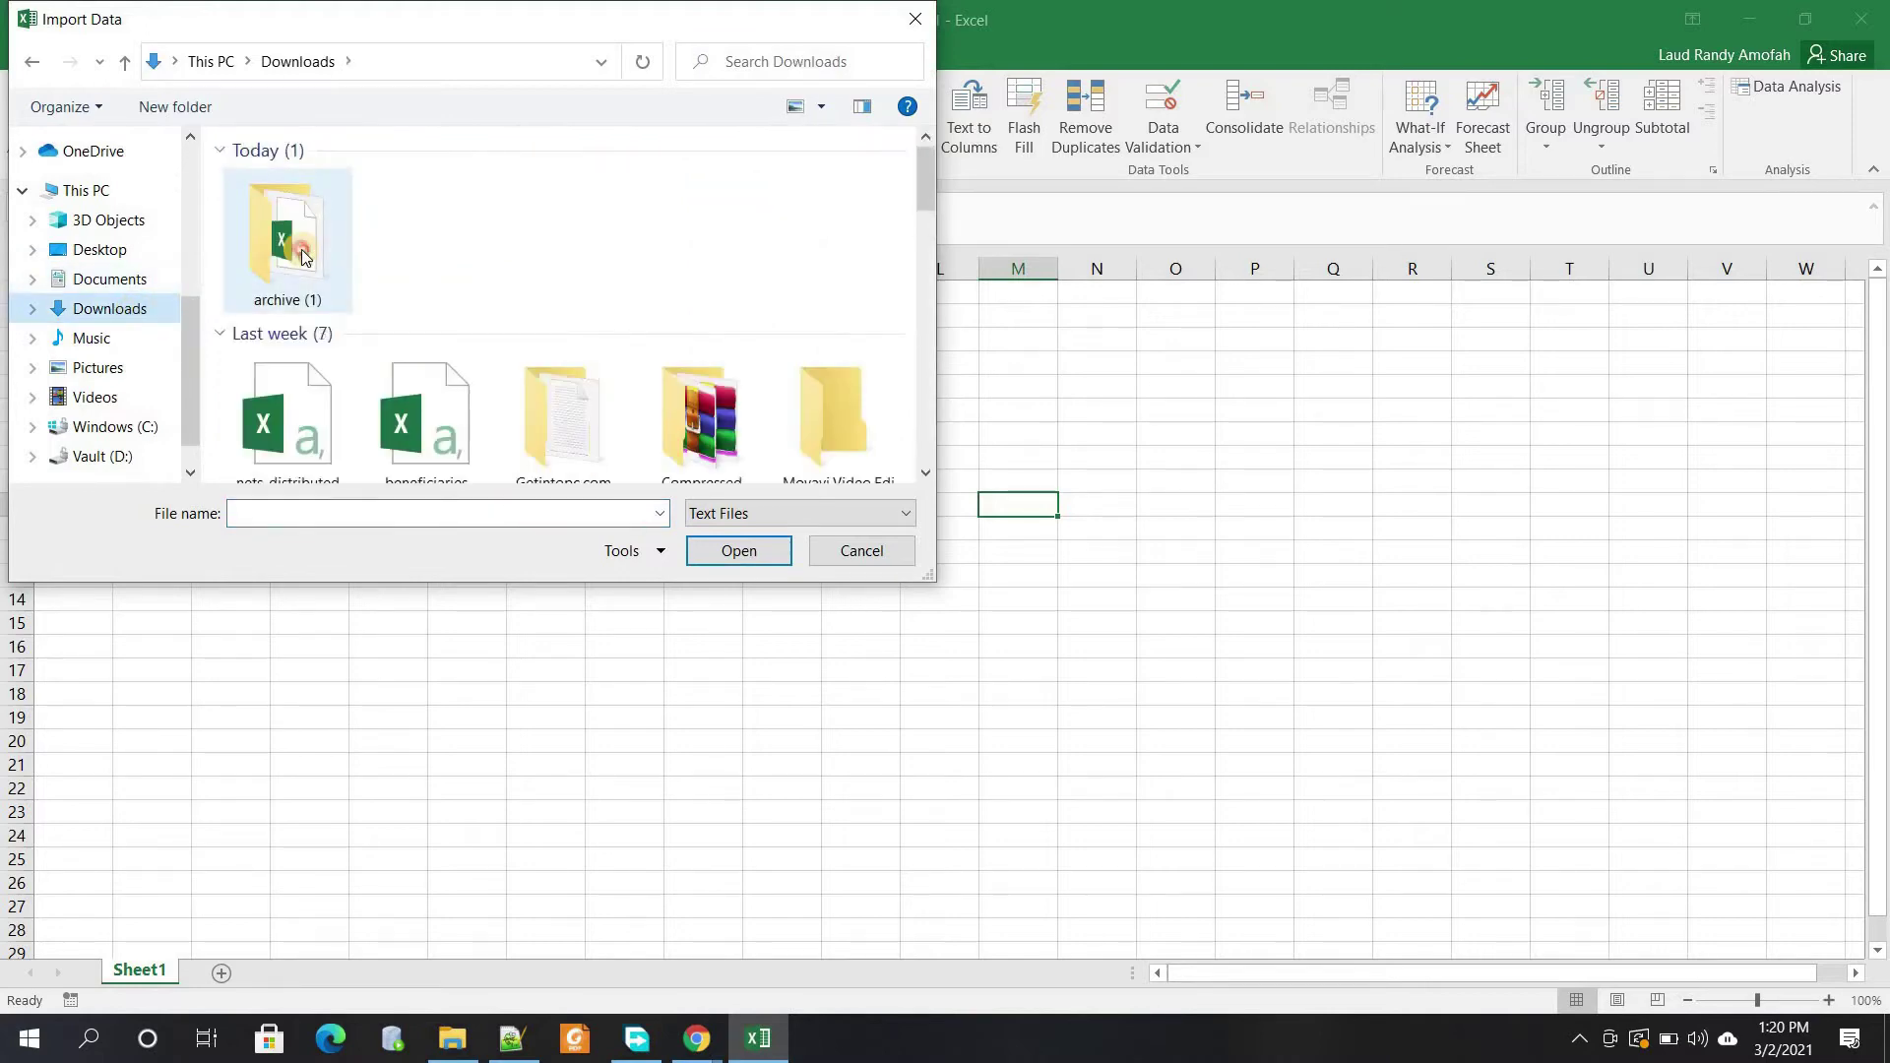
double_click(303, 253)
click(360, 187)
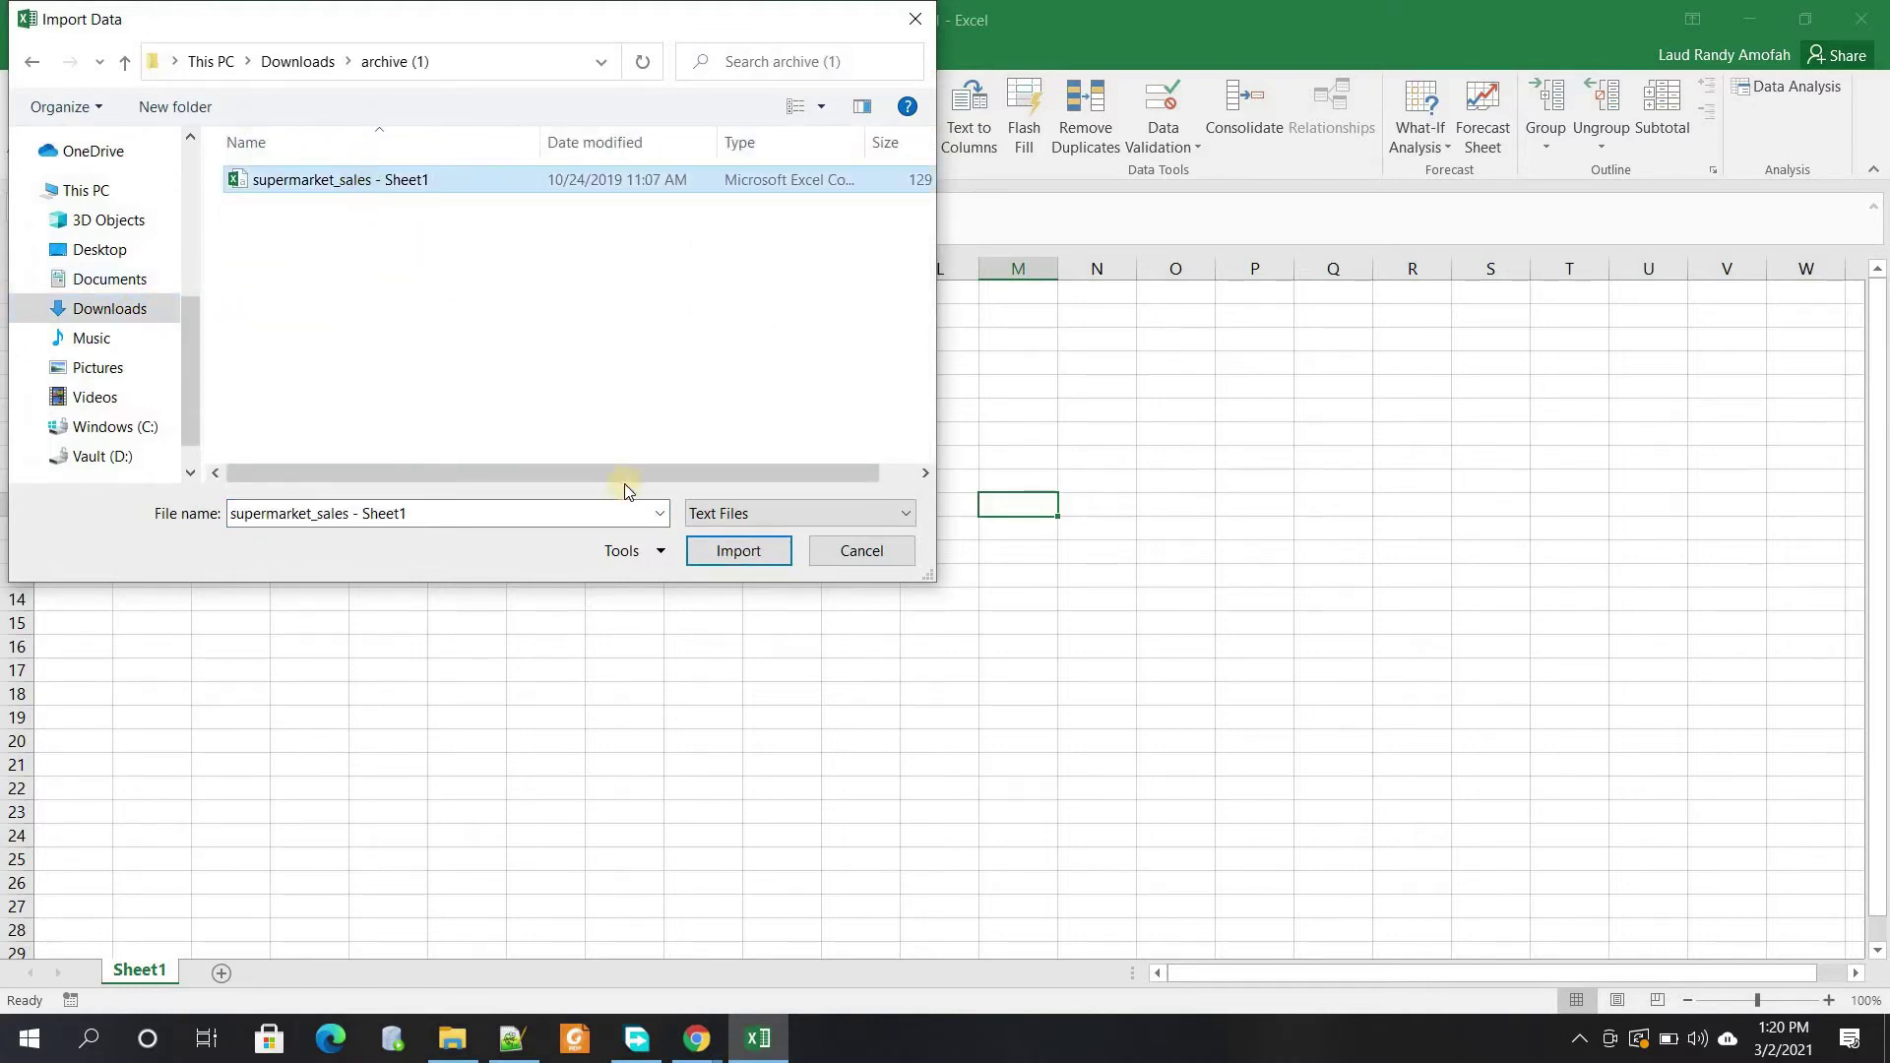
click(717, 549)
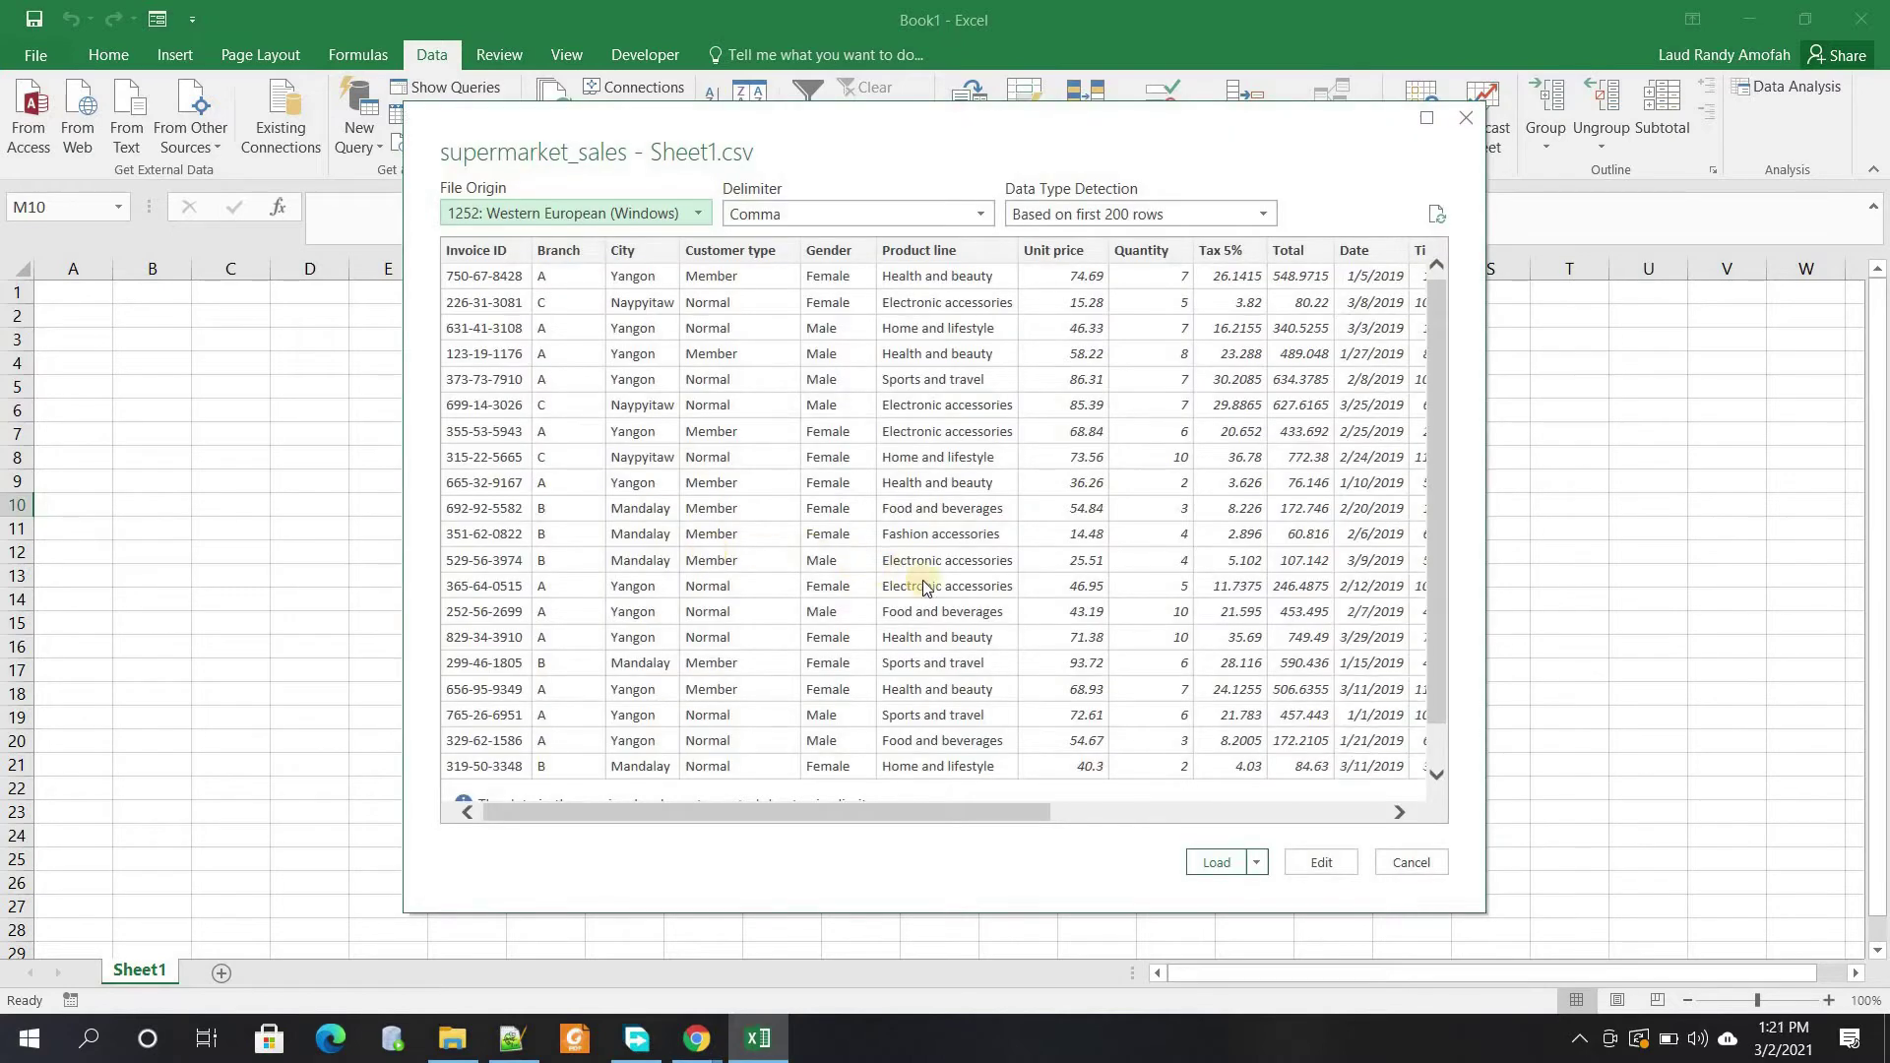
click(1320, 862)
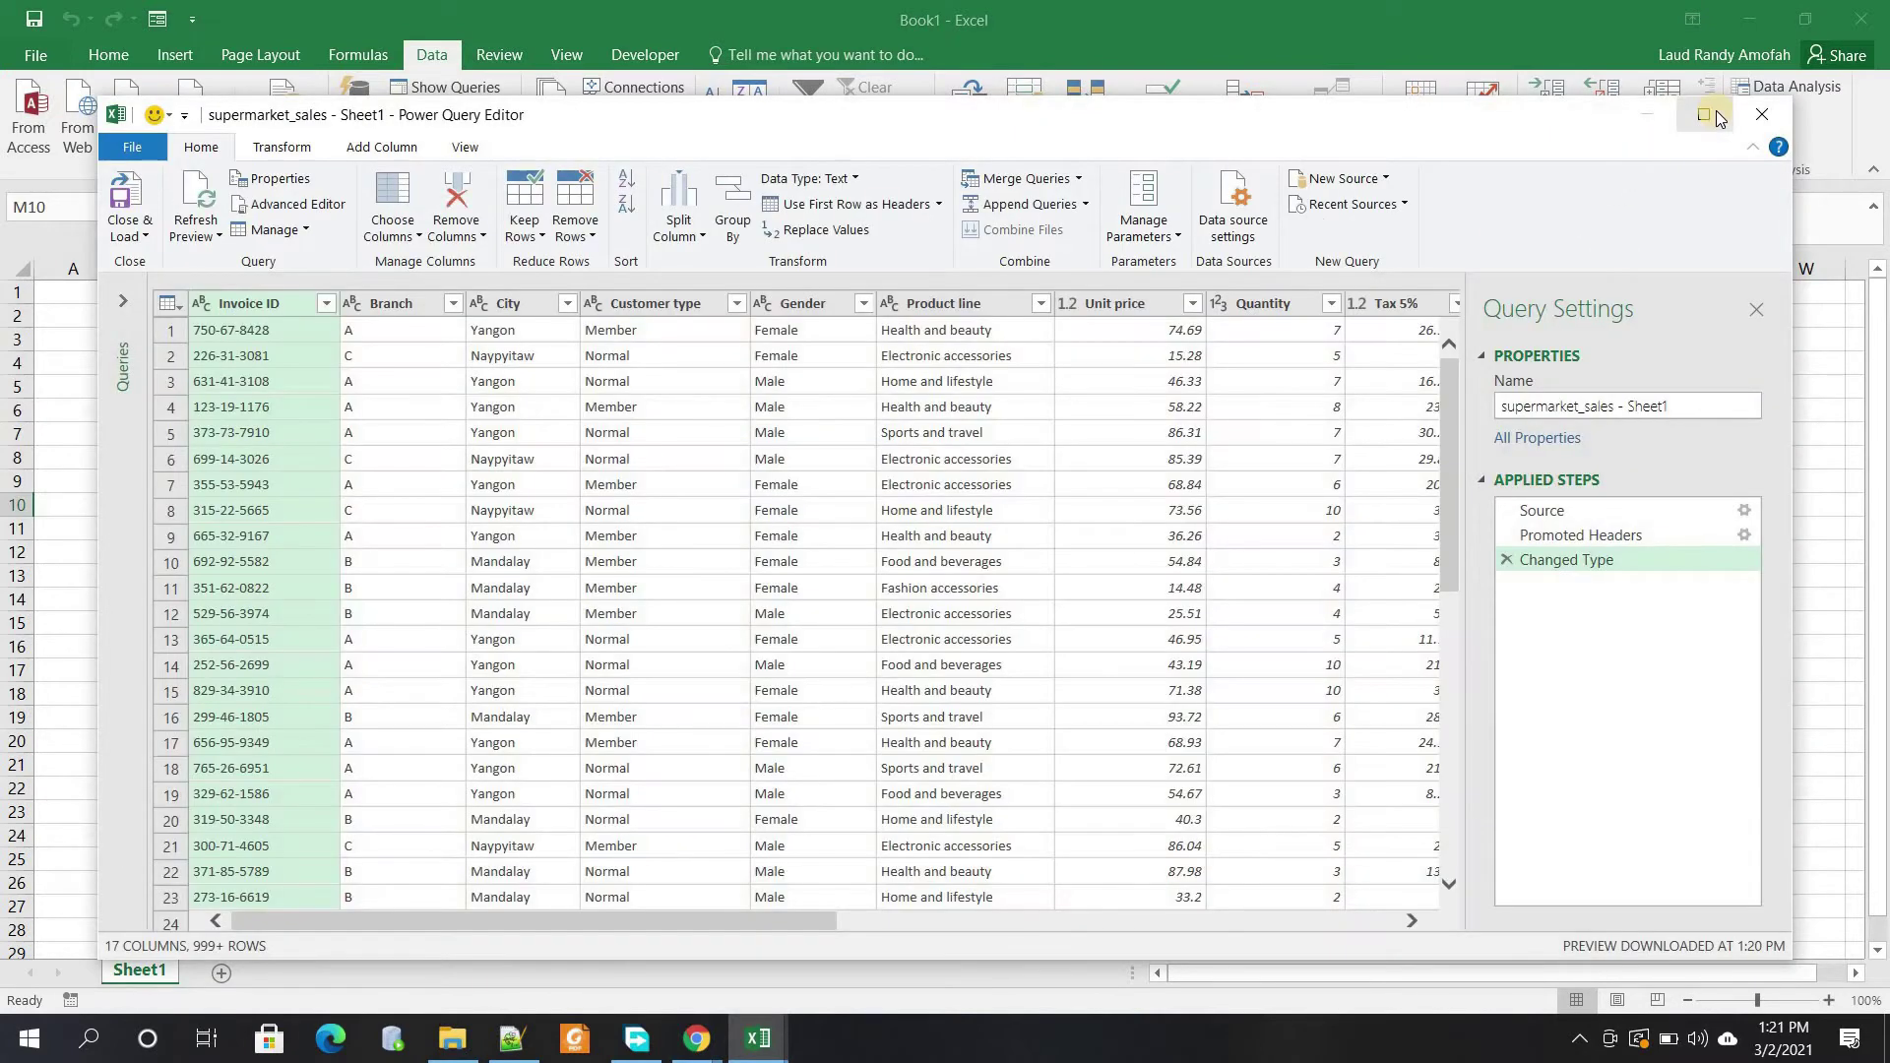
click(1706, 115)
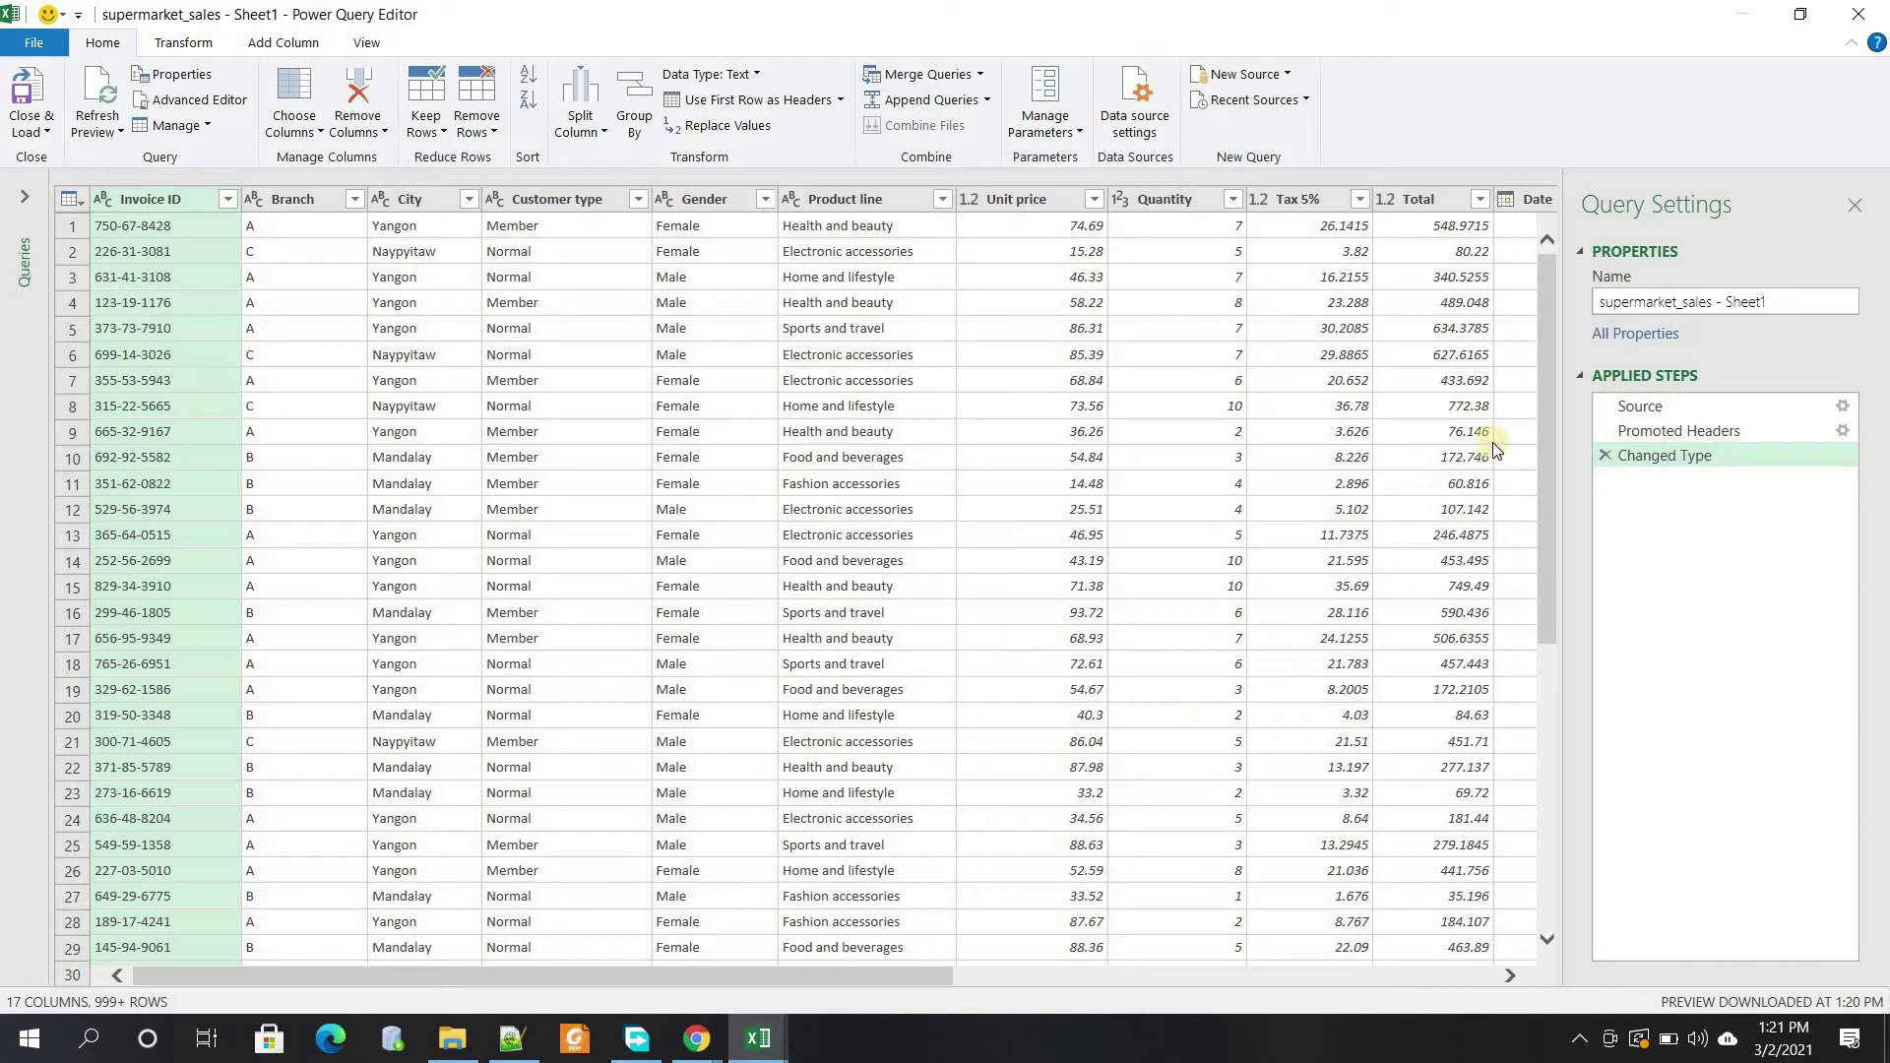
Add a duplicate of the Date column between Date and Time and name it Year
drag(807, 971, 539, 919)
drag(718, 932, 1212, 1000)
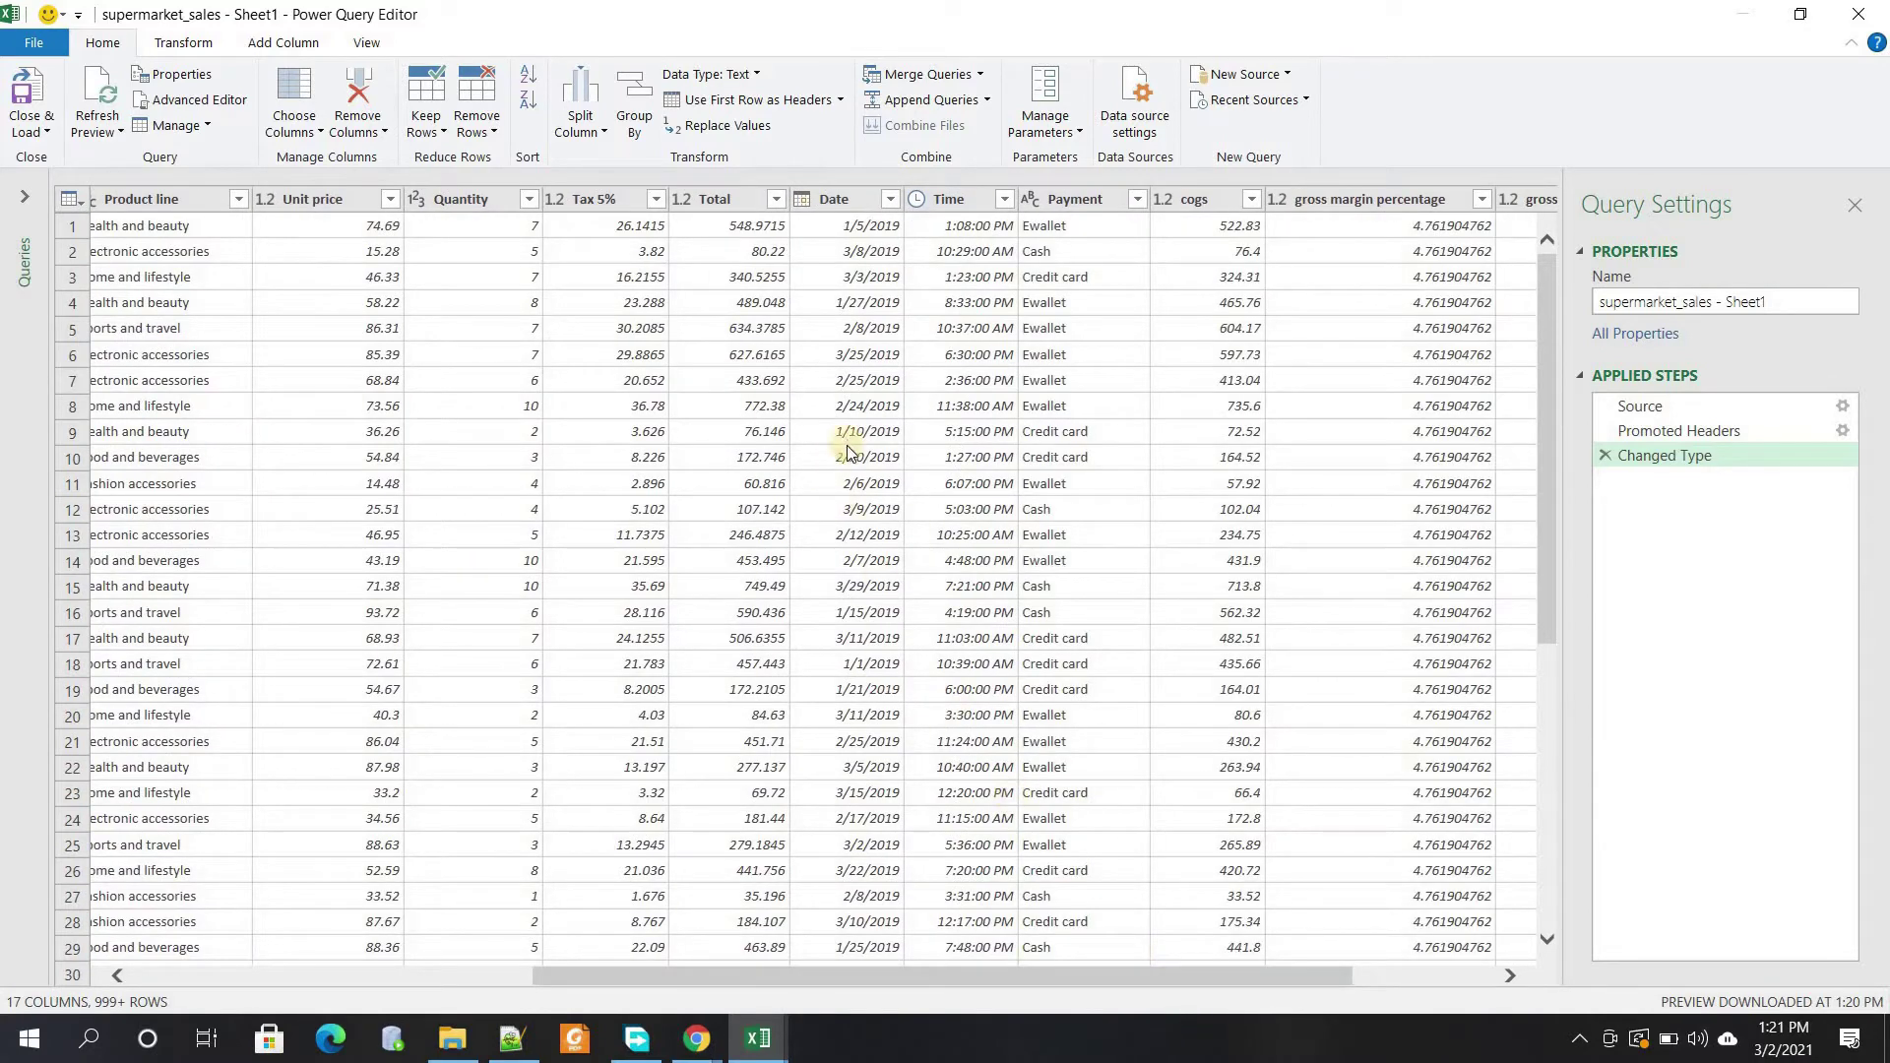
click(866, 208)
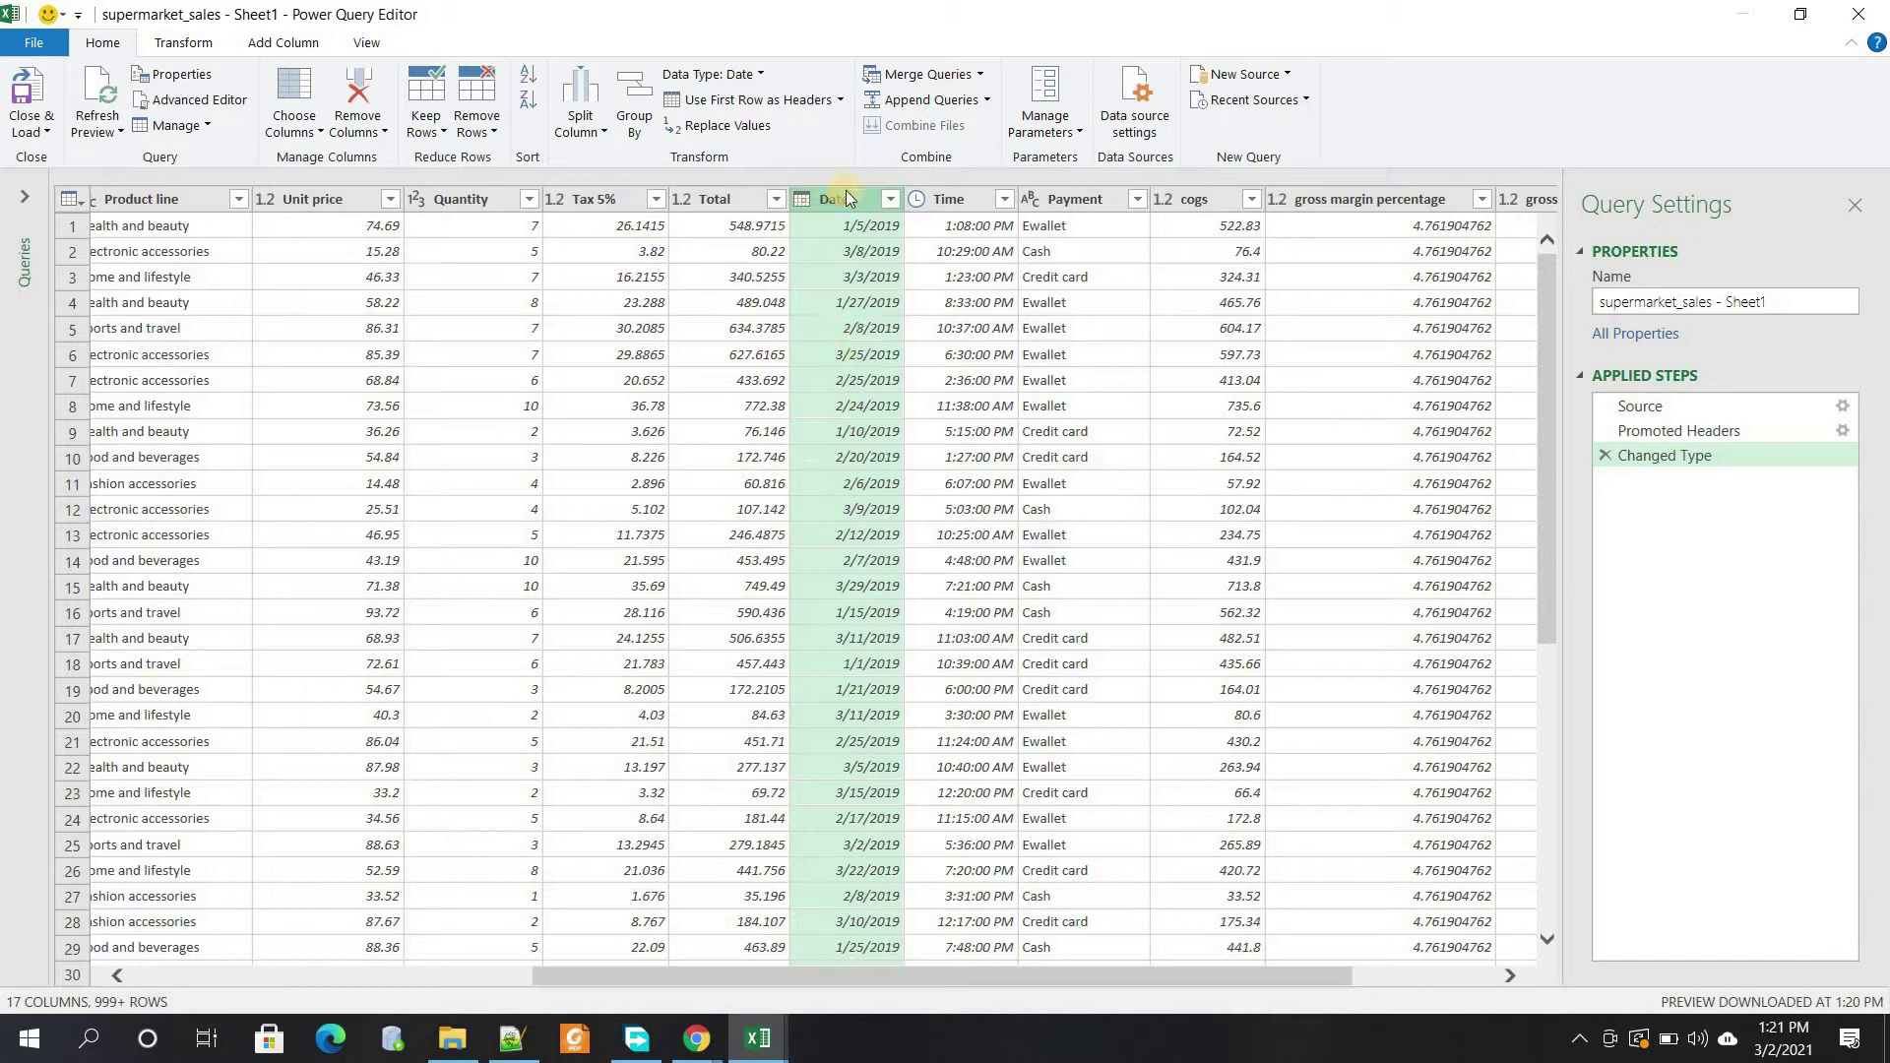
right_click(846, 197)
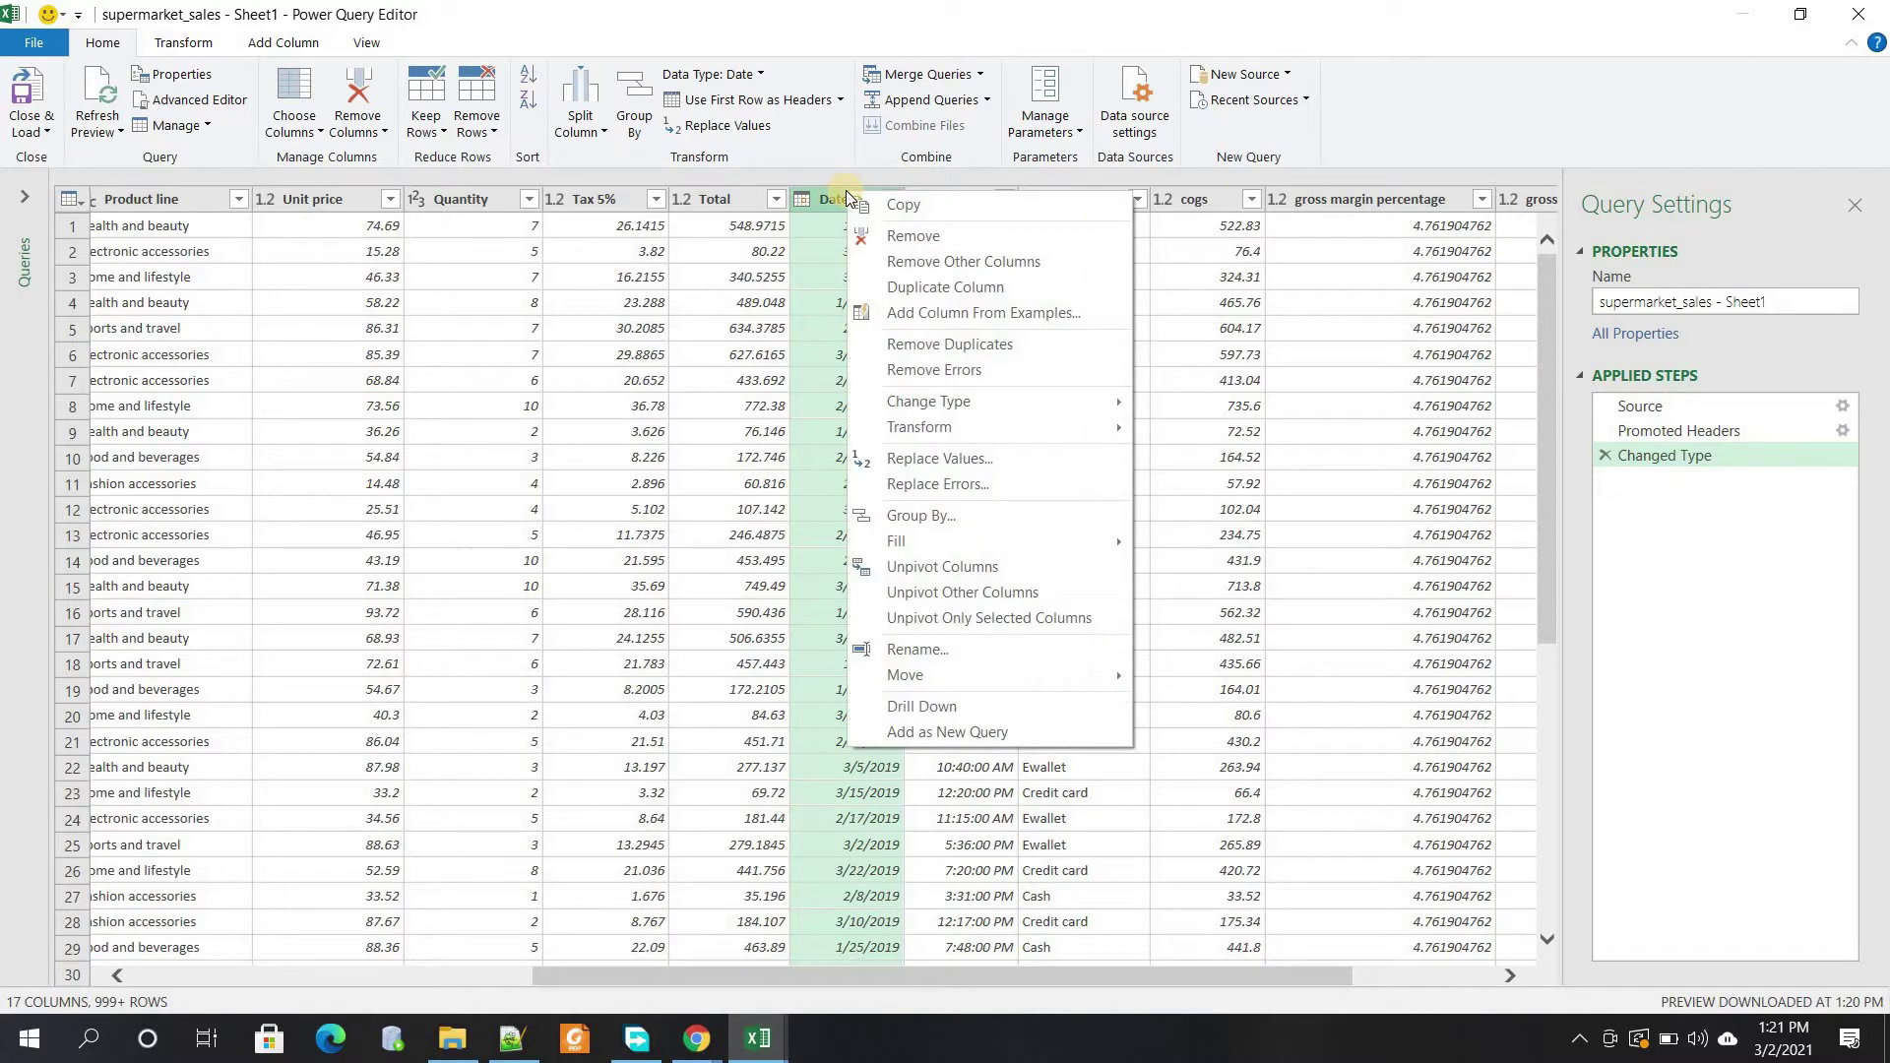
mouse_move(923, 435)
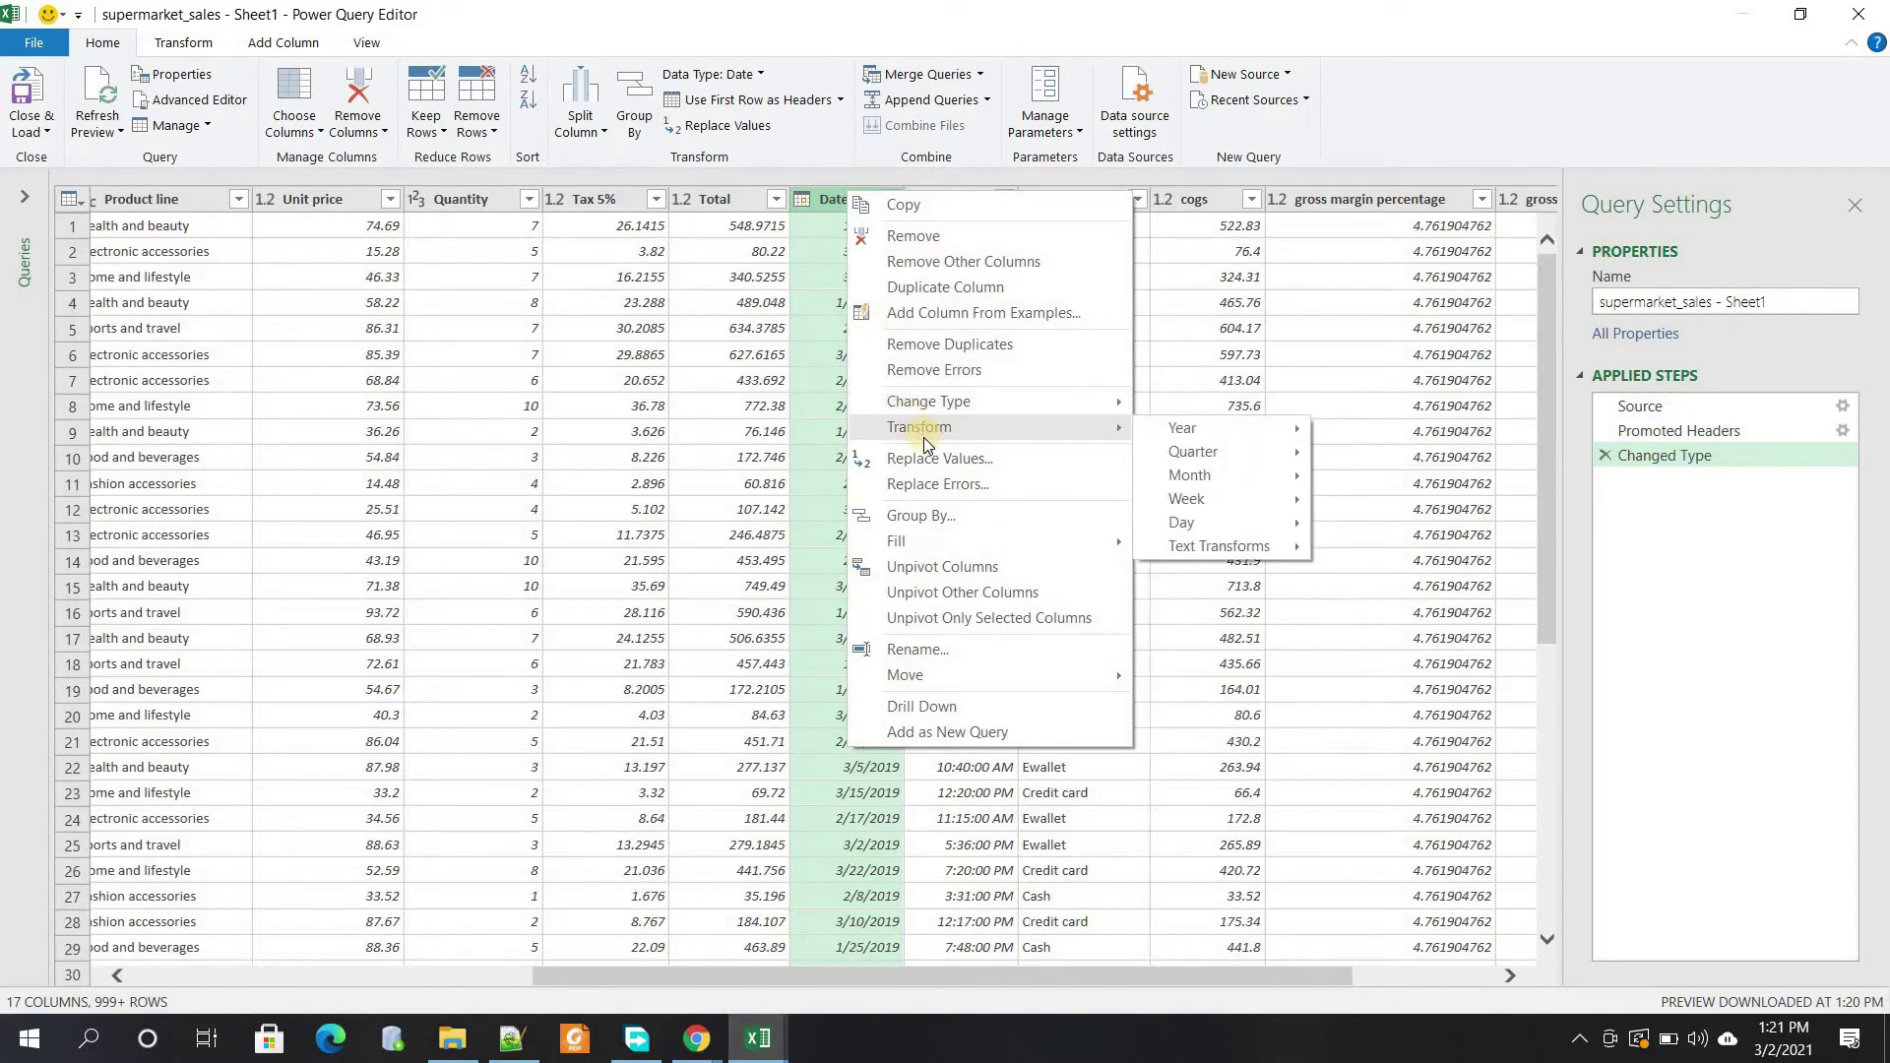
click(917, 287)
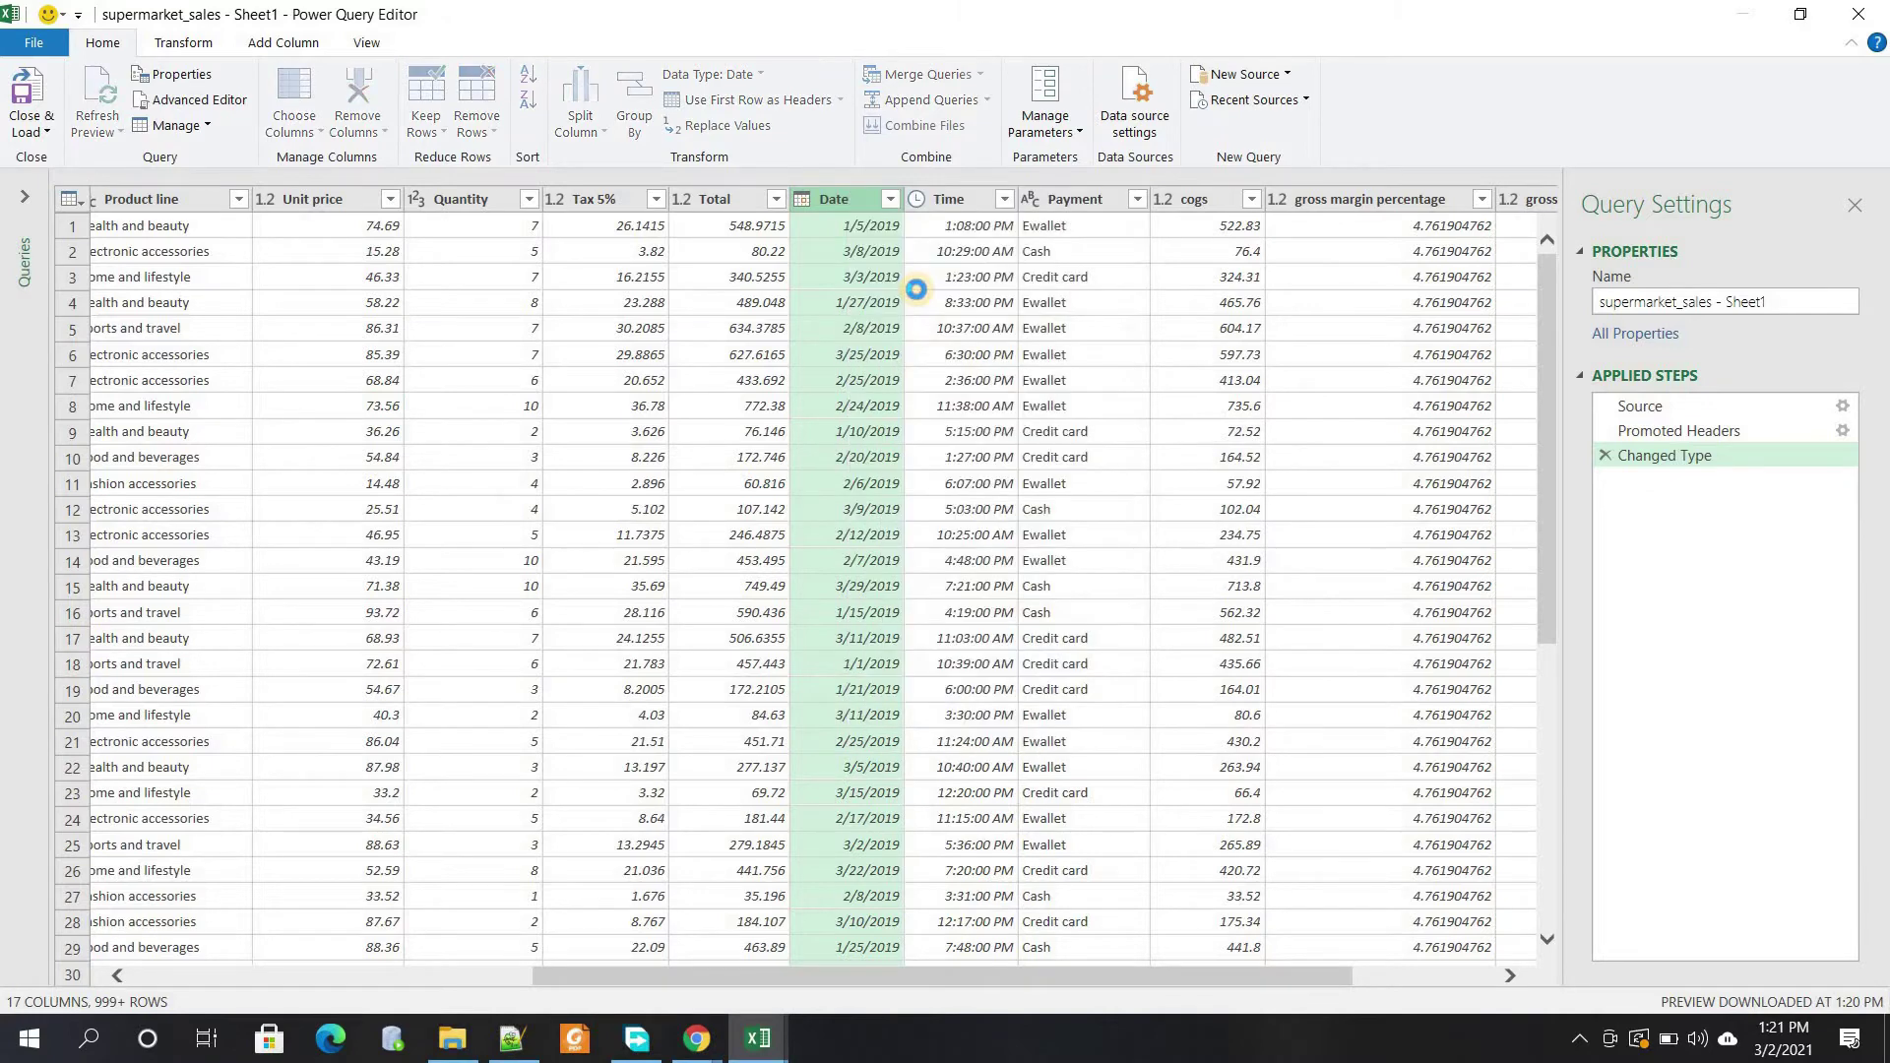
drag(1443, 201, 557, 219)
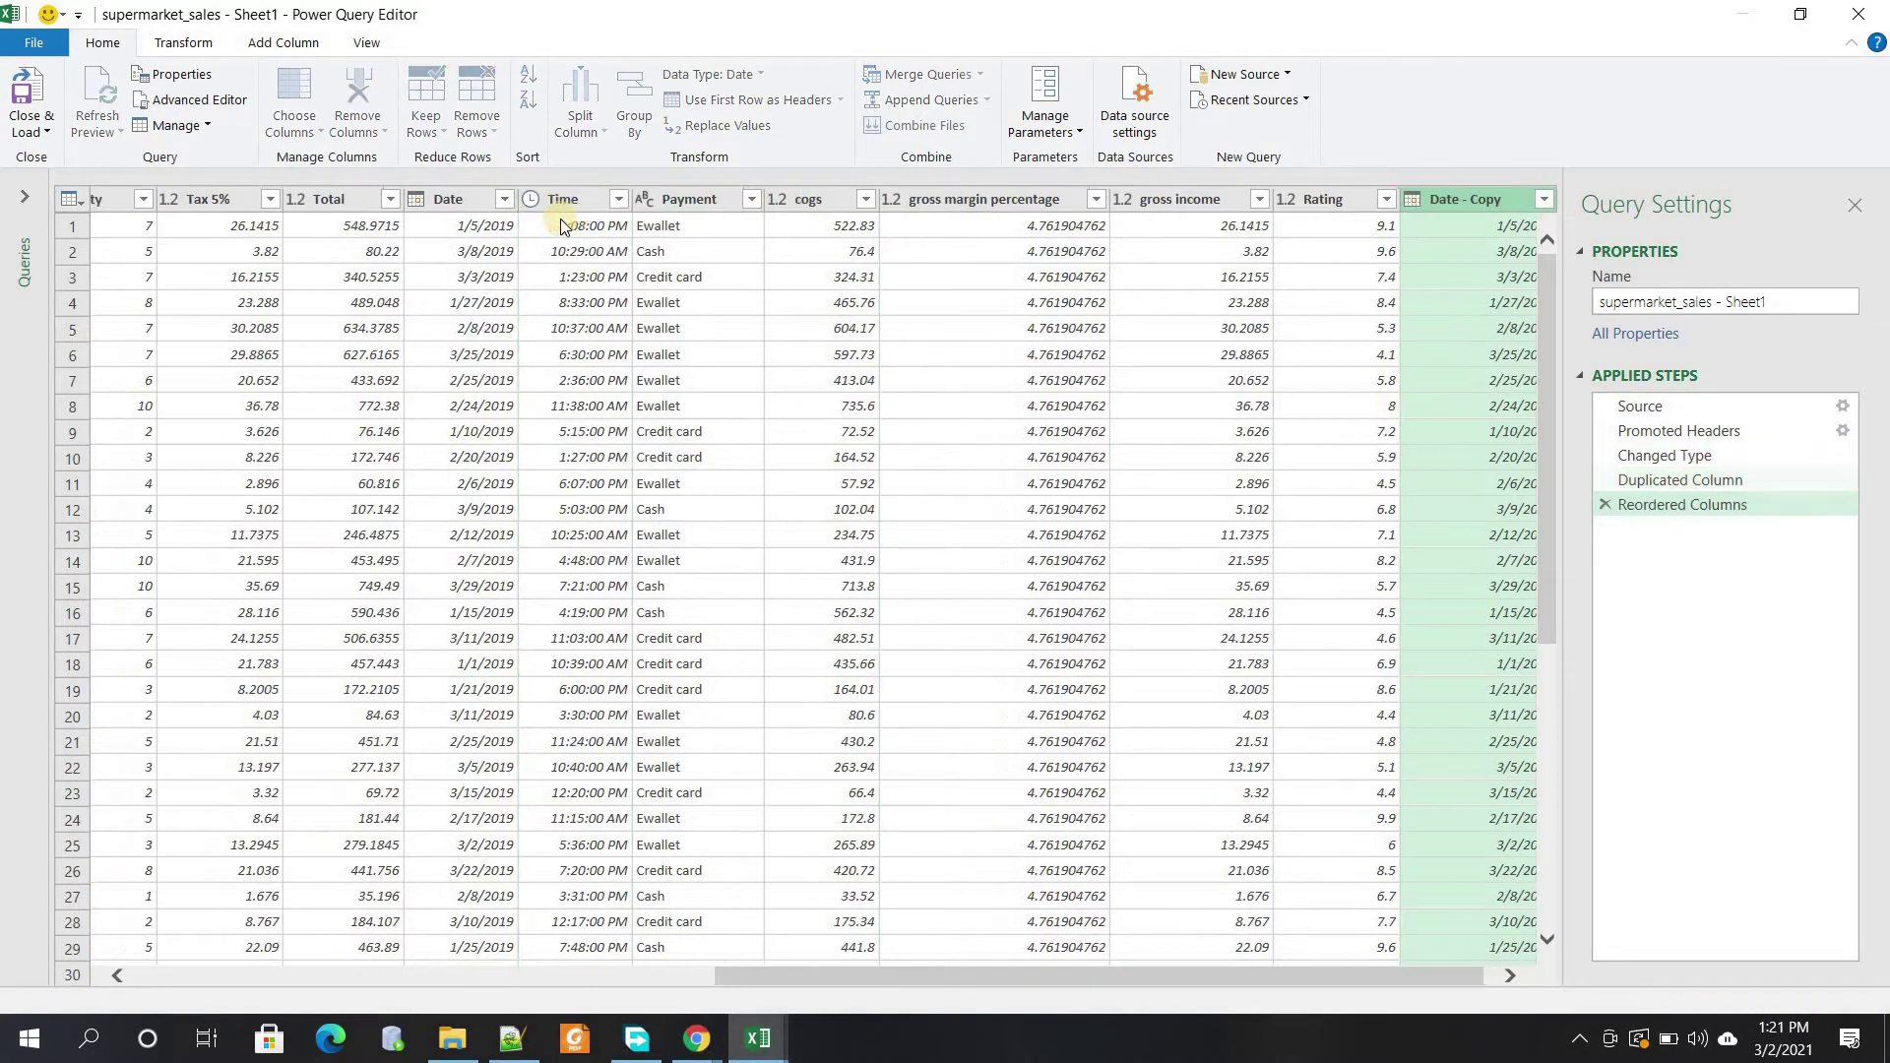
double_click(610, 197)
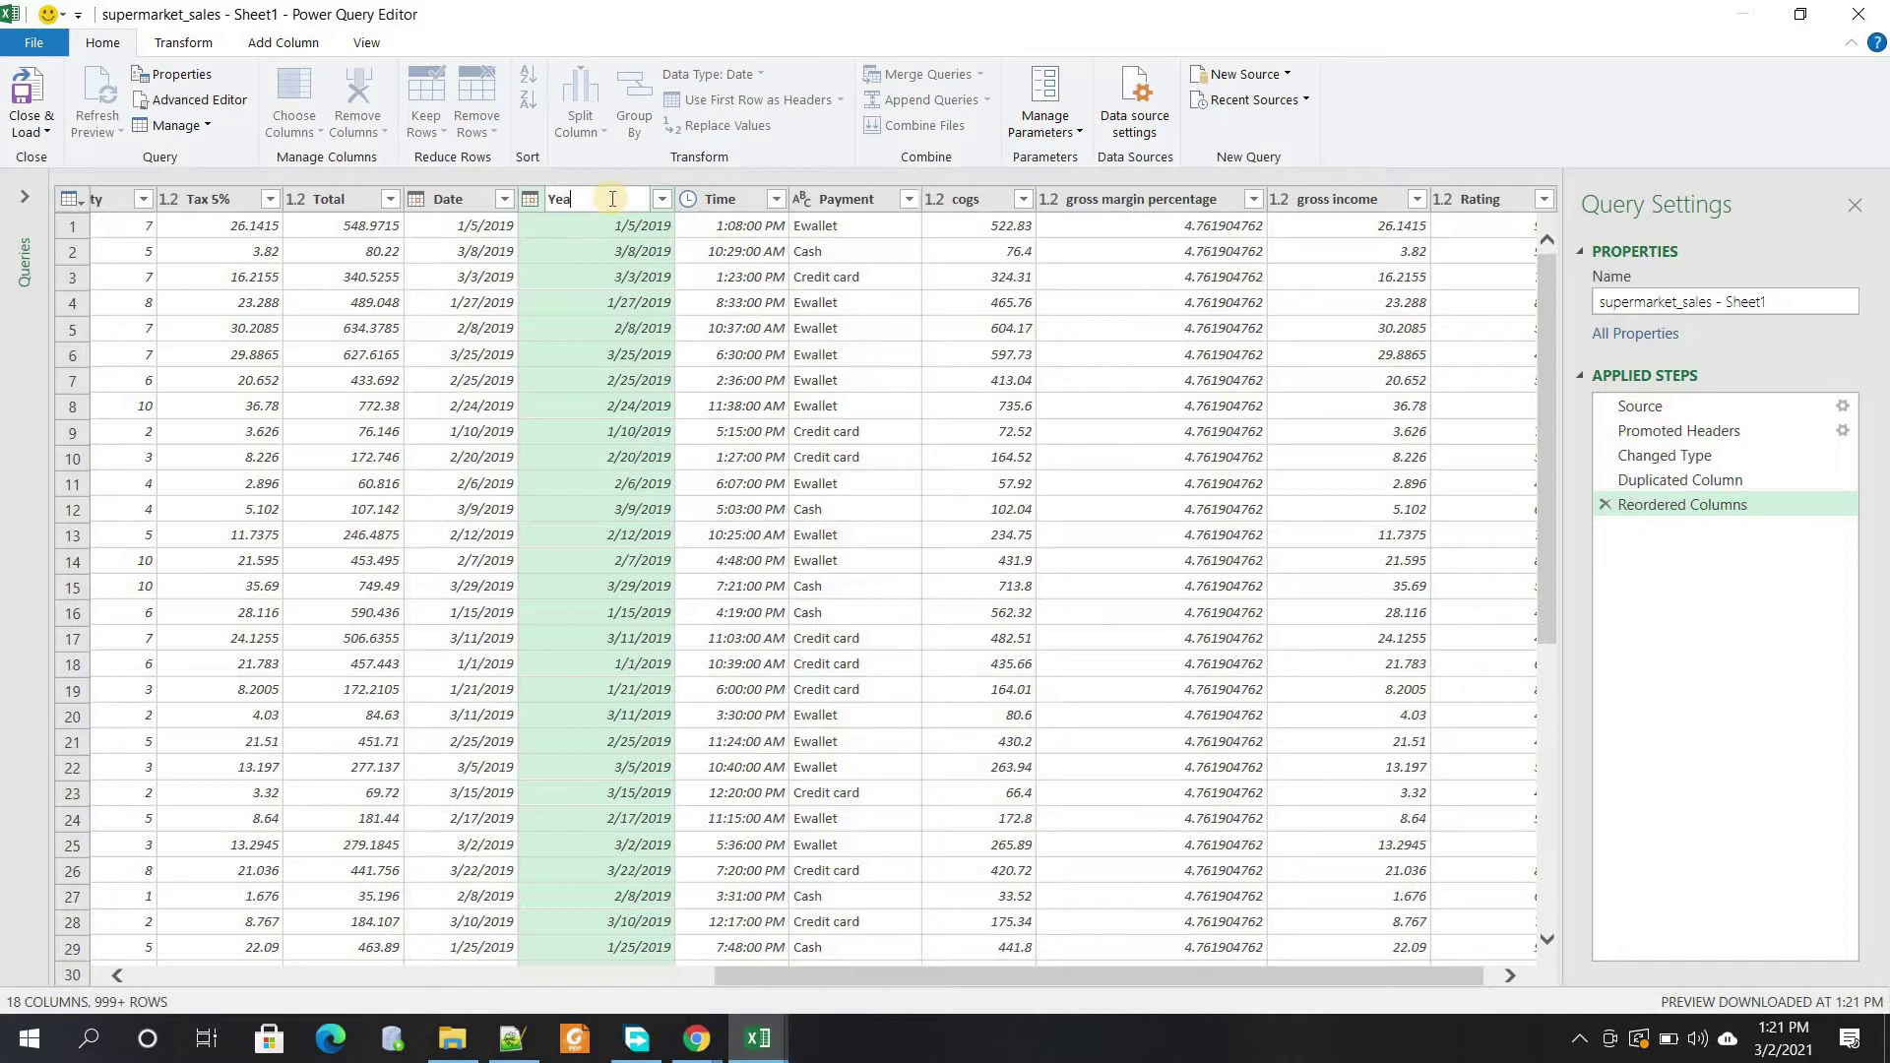
text(Year)
key(Return)
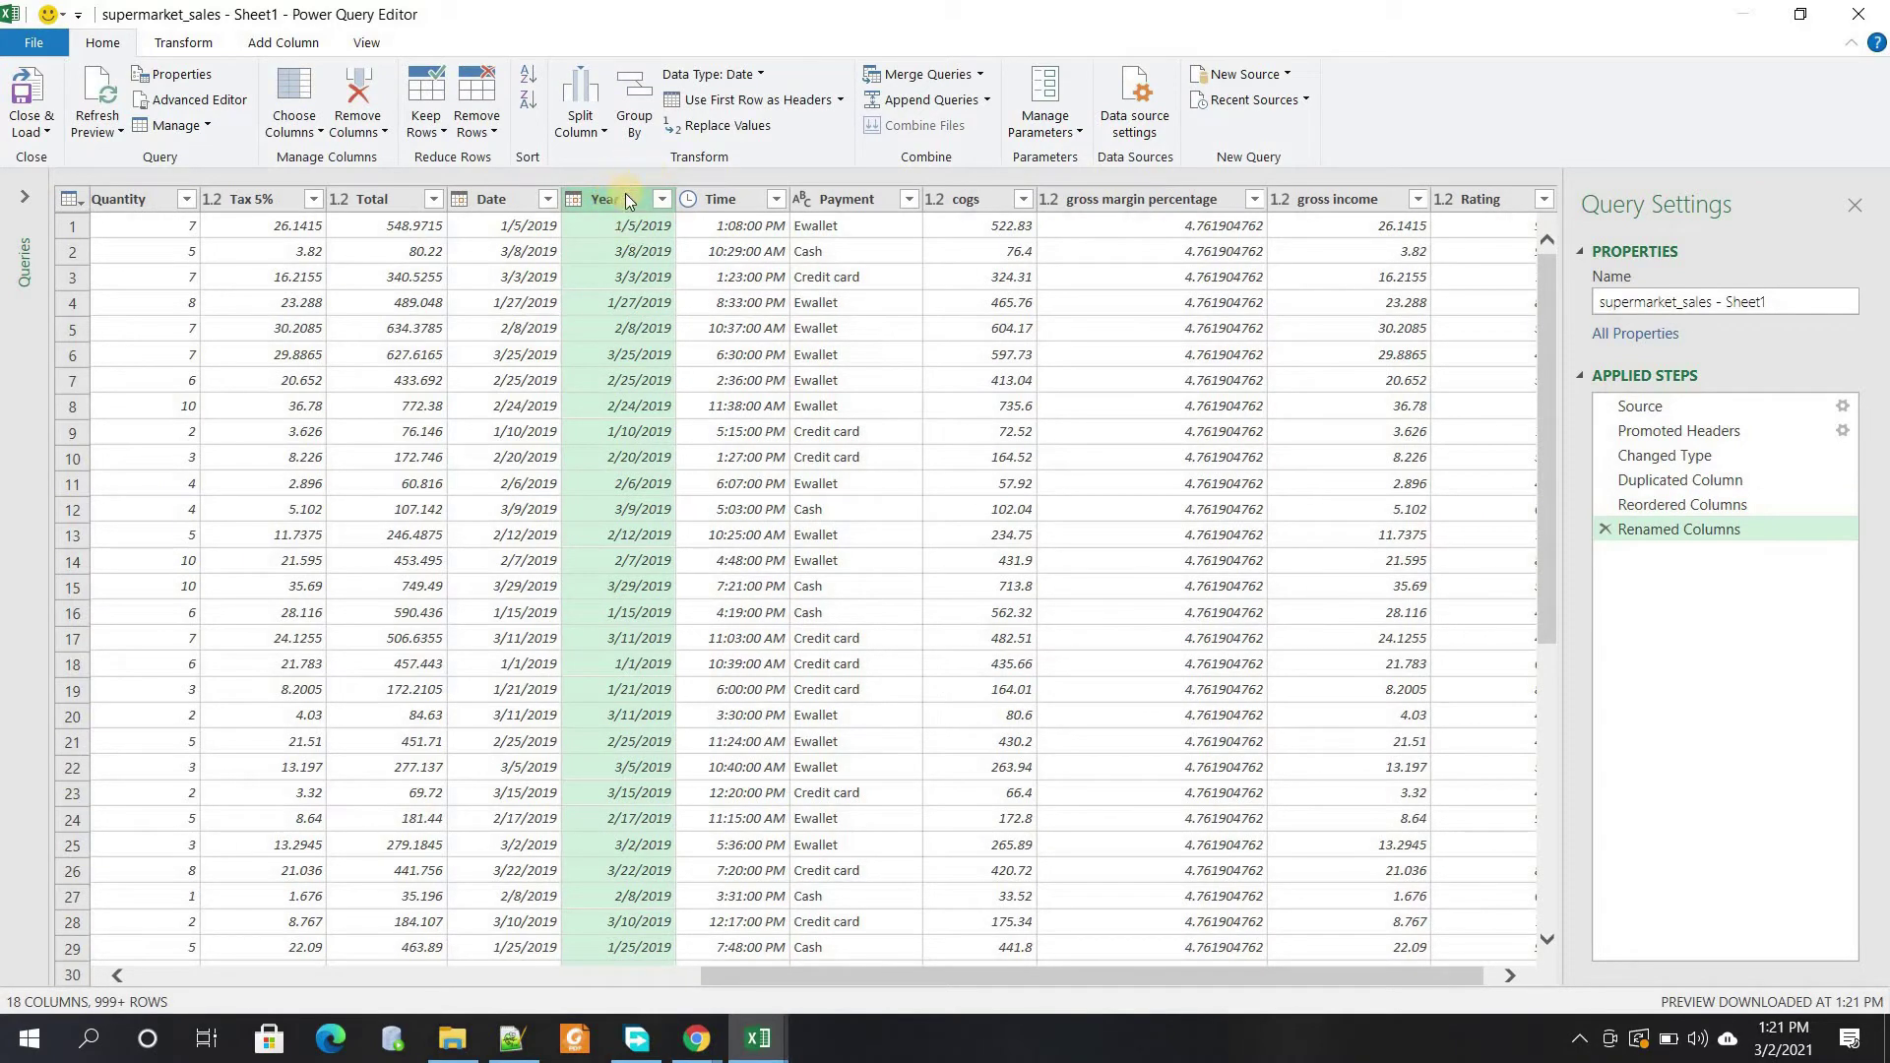
Transform the dates in the Year column so they keep only the year
click(183, 43)
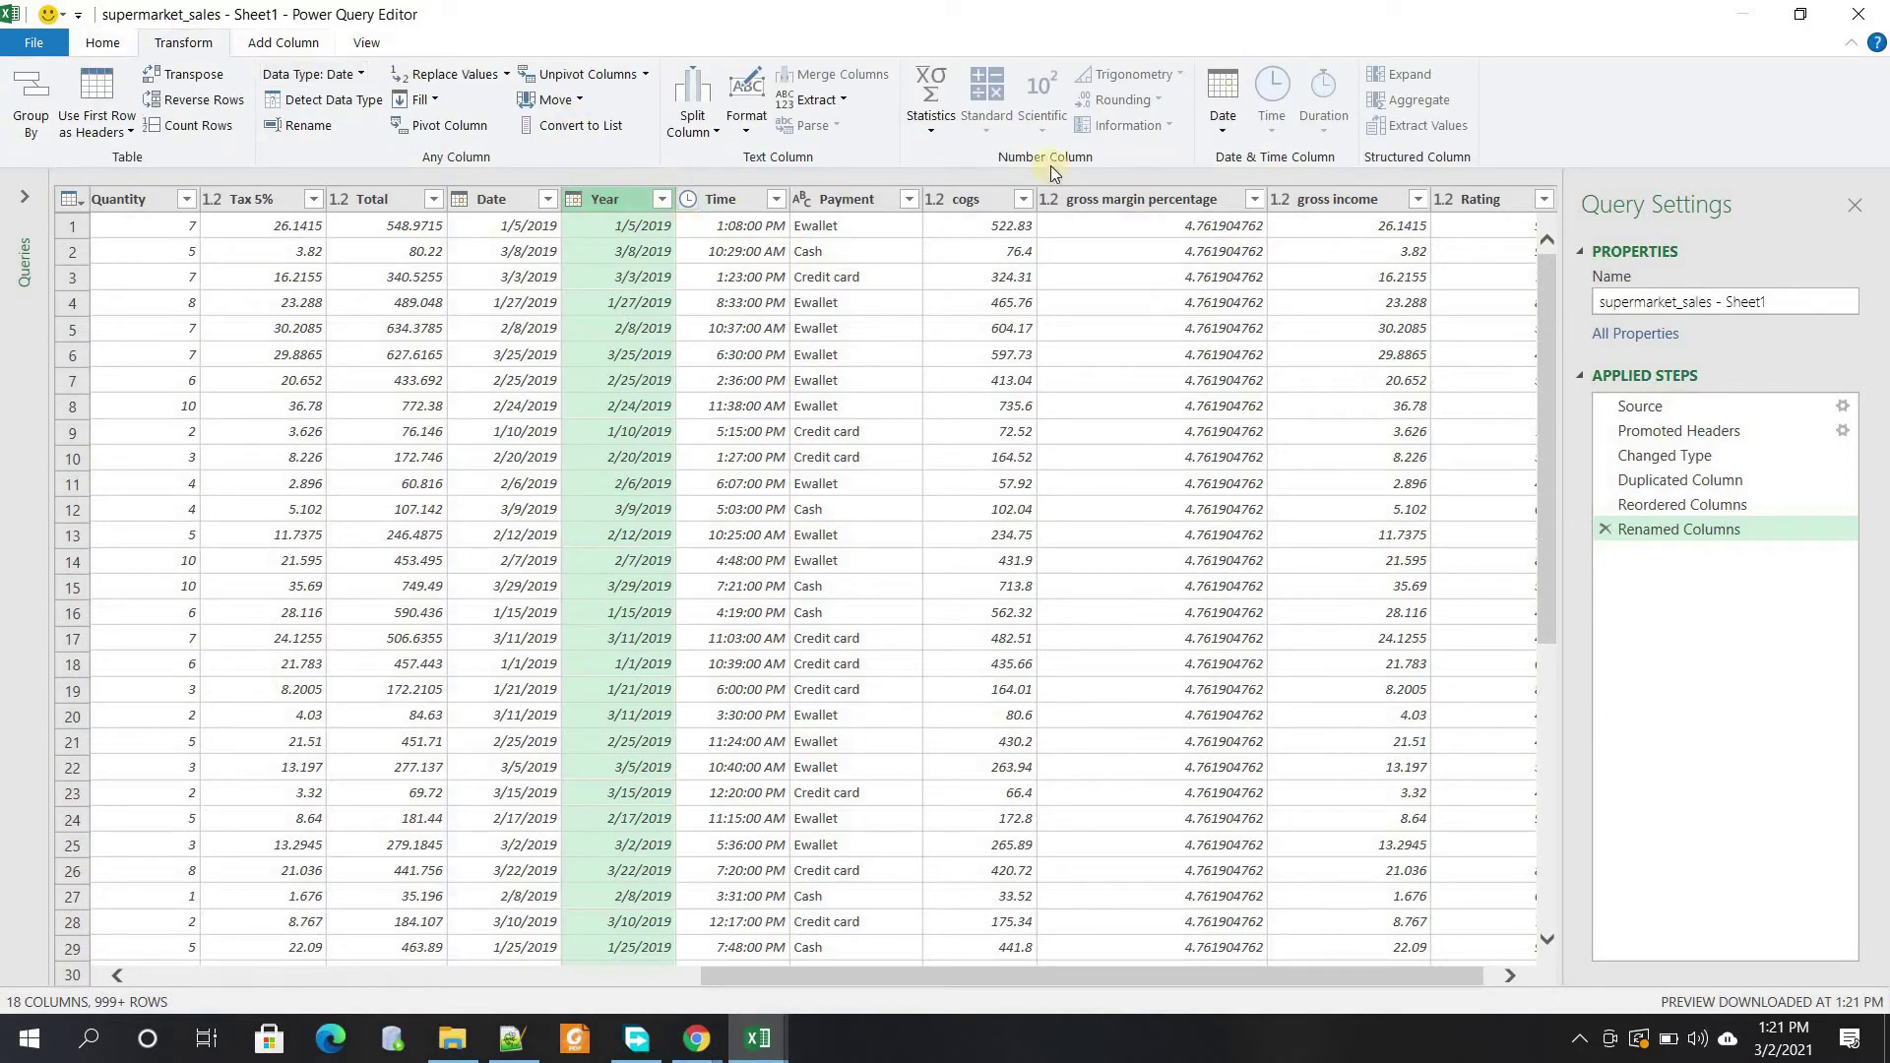
click(1211, 128)
mouse_move(1293, 243)
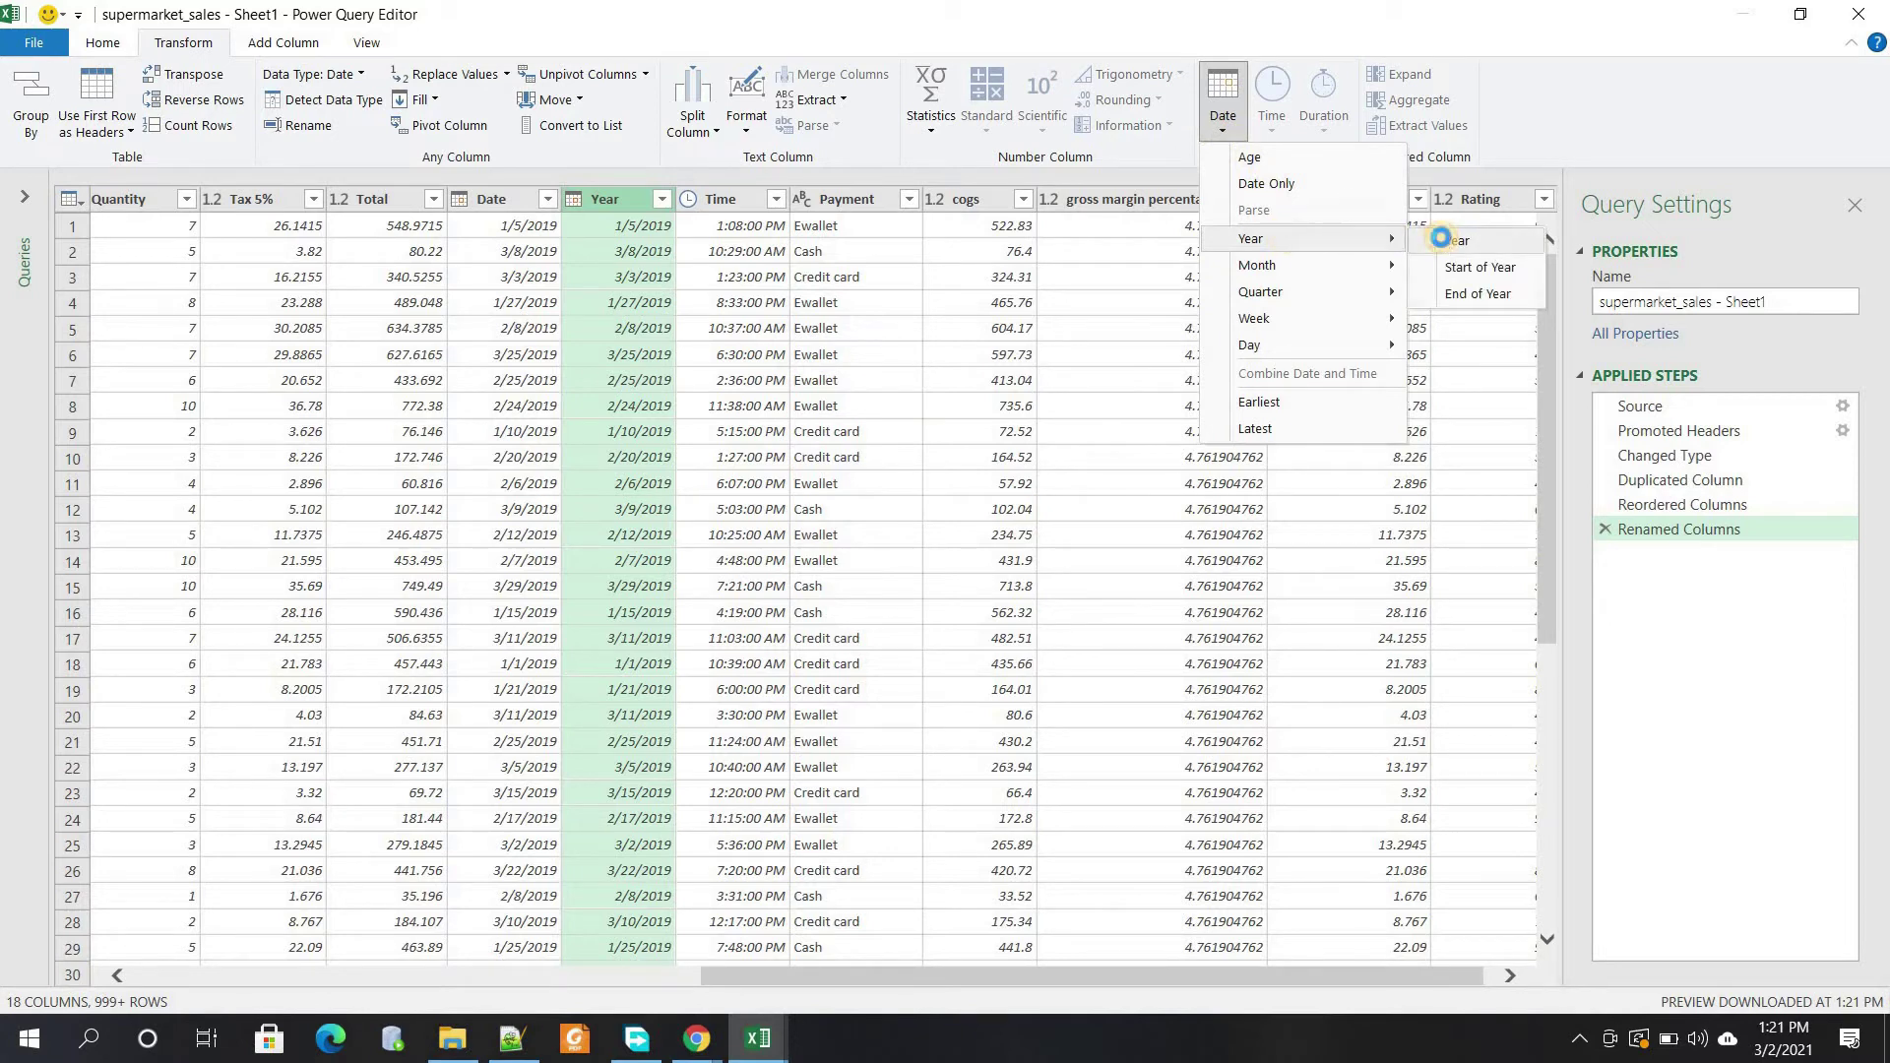
click(1445, 245)
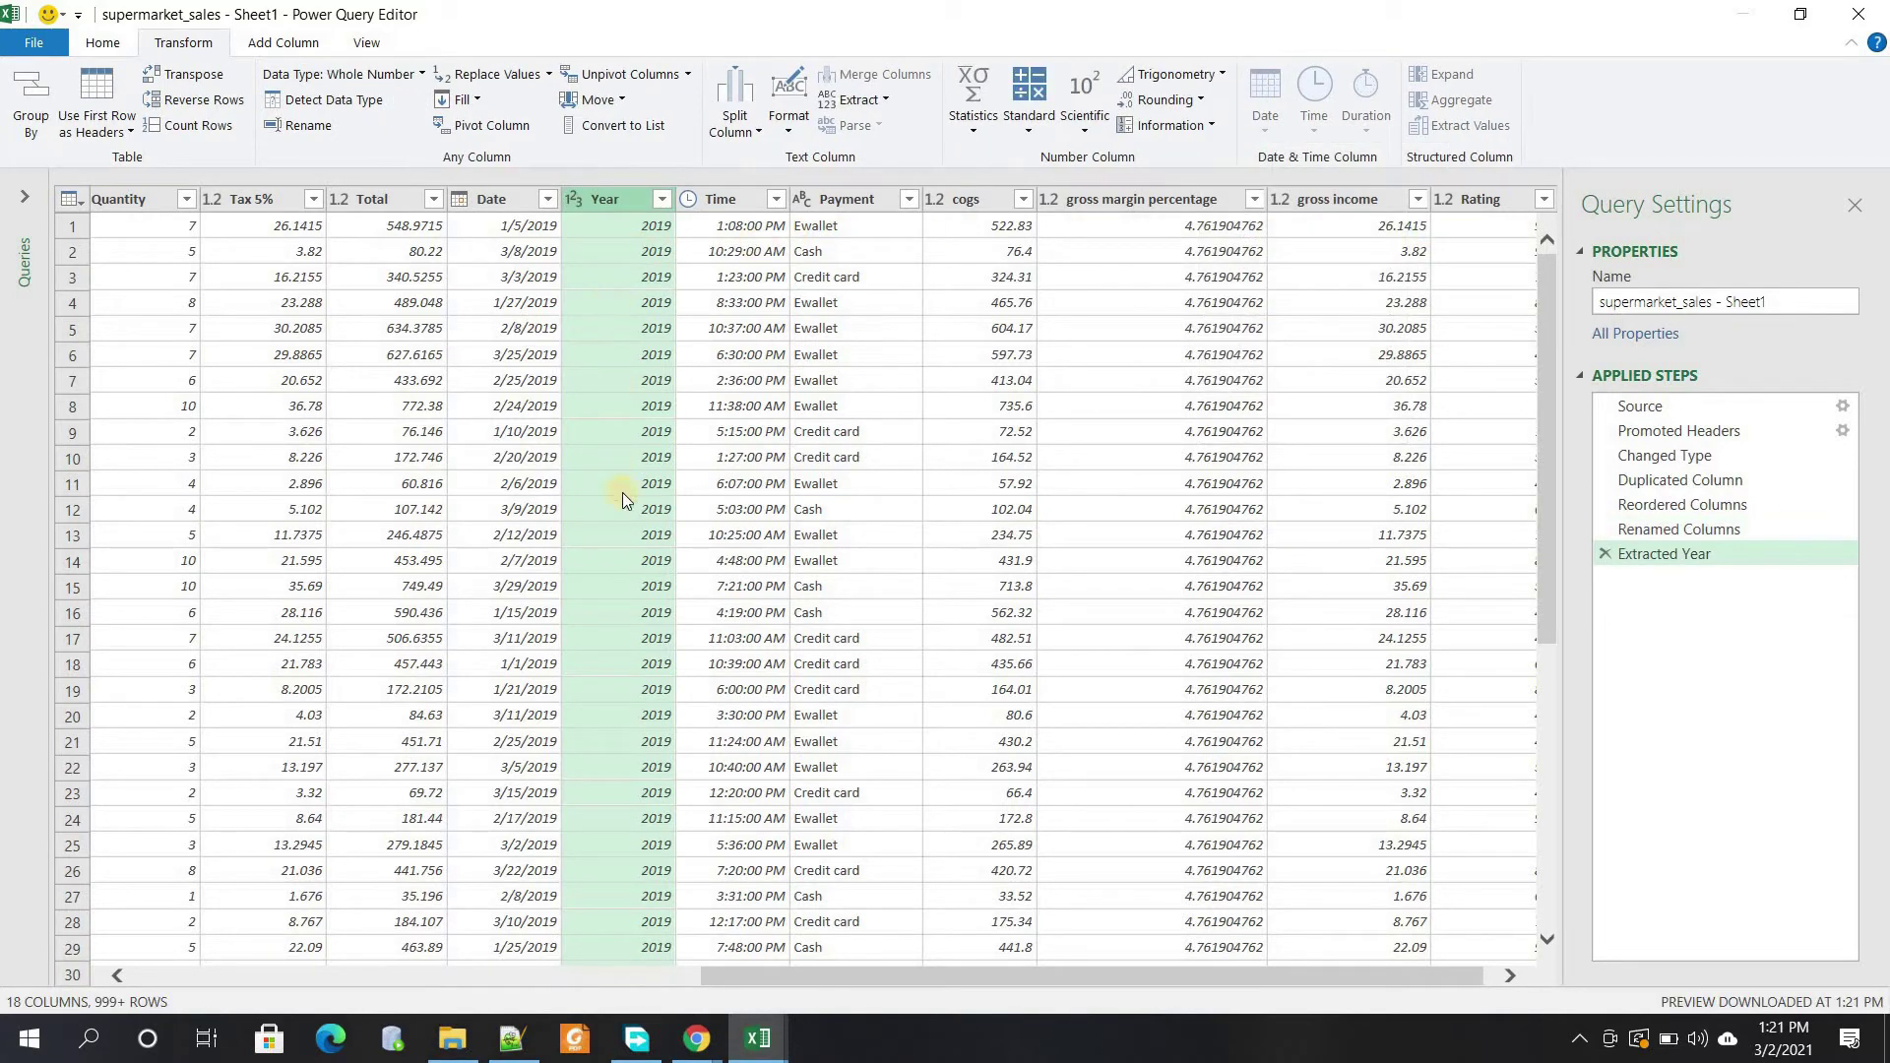
Add another duplicate of the Date column between Date and Year and name it Month
click(511, 204)
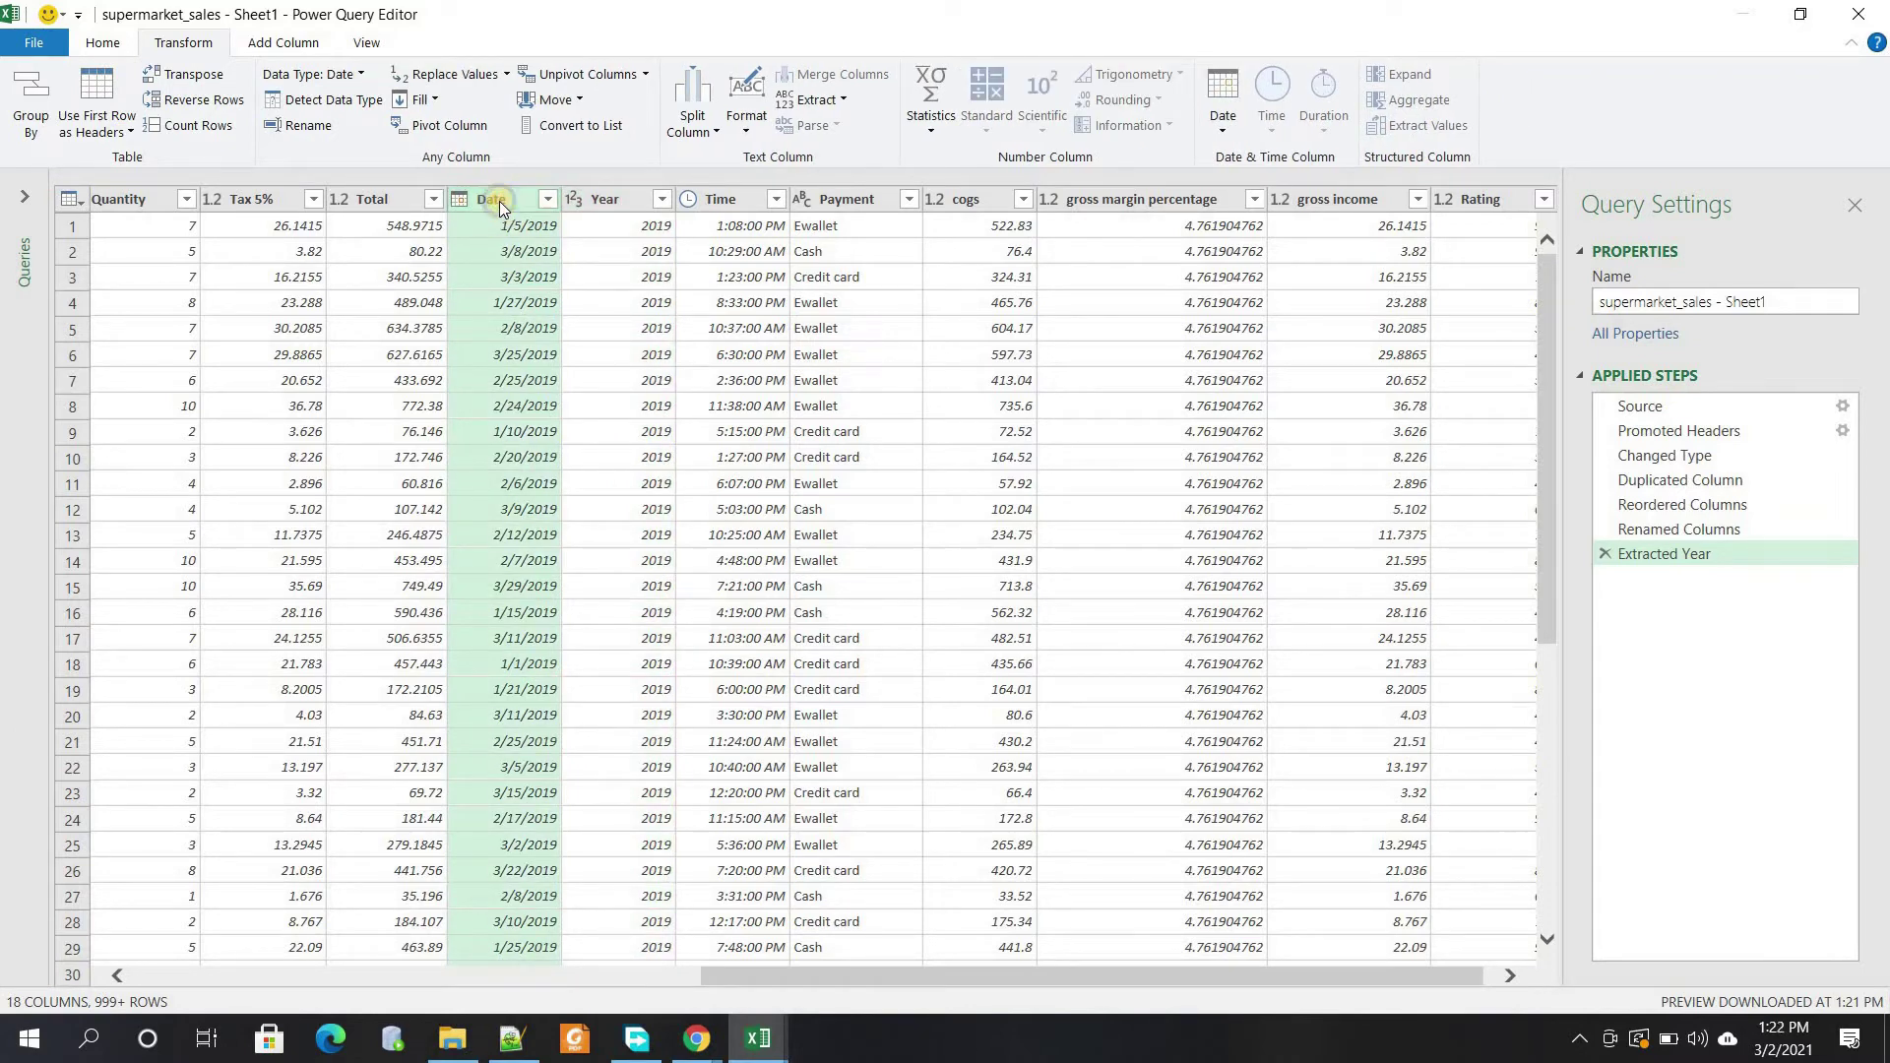
right_click(499, 200)
click(556, 297)
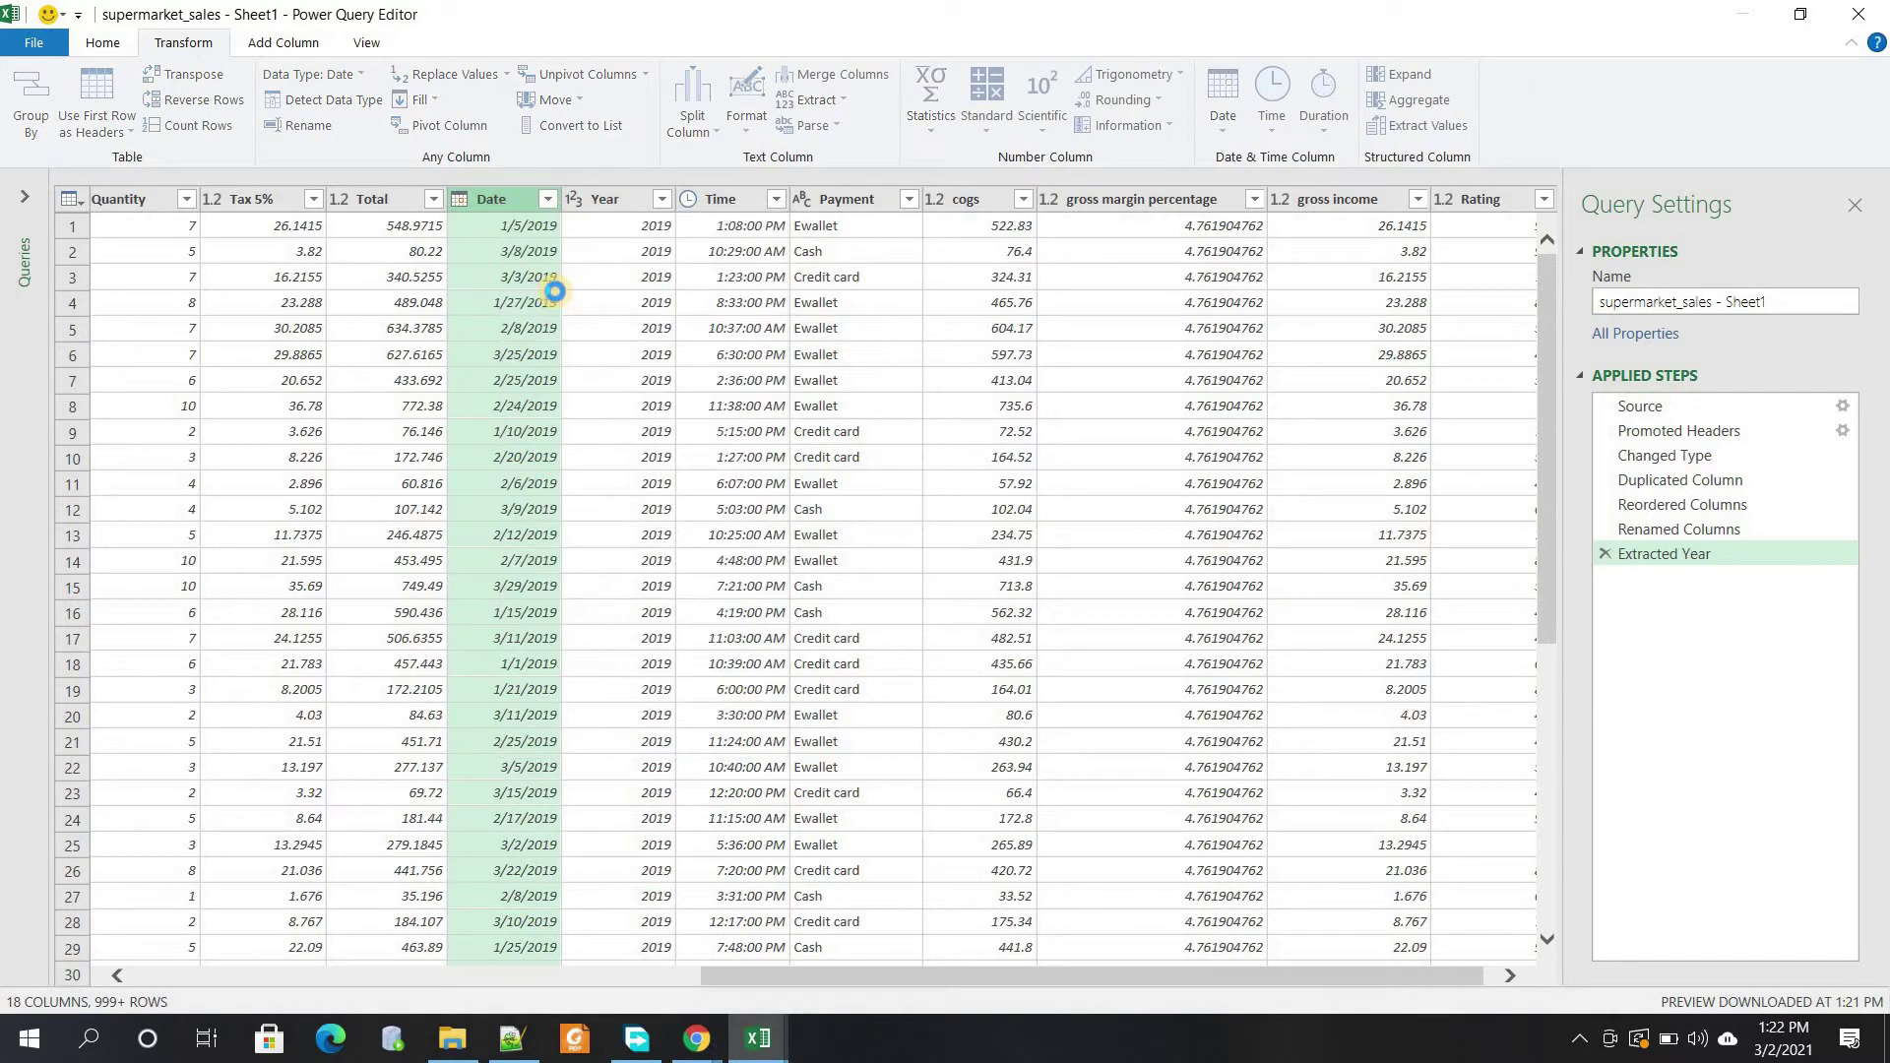
mouse_move(1427, 197)
mouse_down()
mouse_move(411, 195)
mouse_move(451, 197)
mouse_move(434, 199)
mouse_up()
double_click(458, 199)
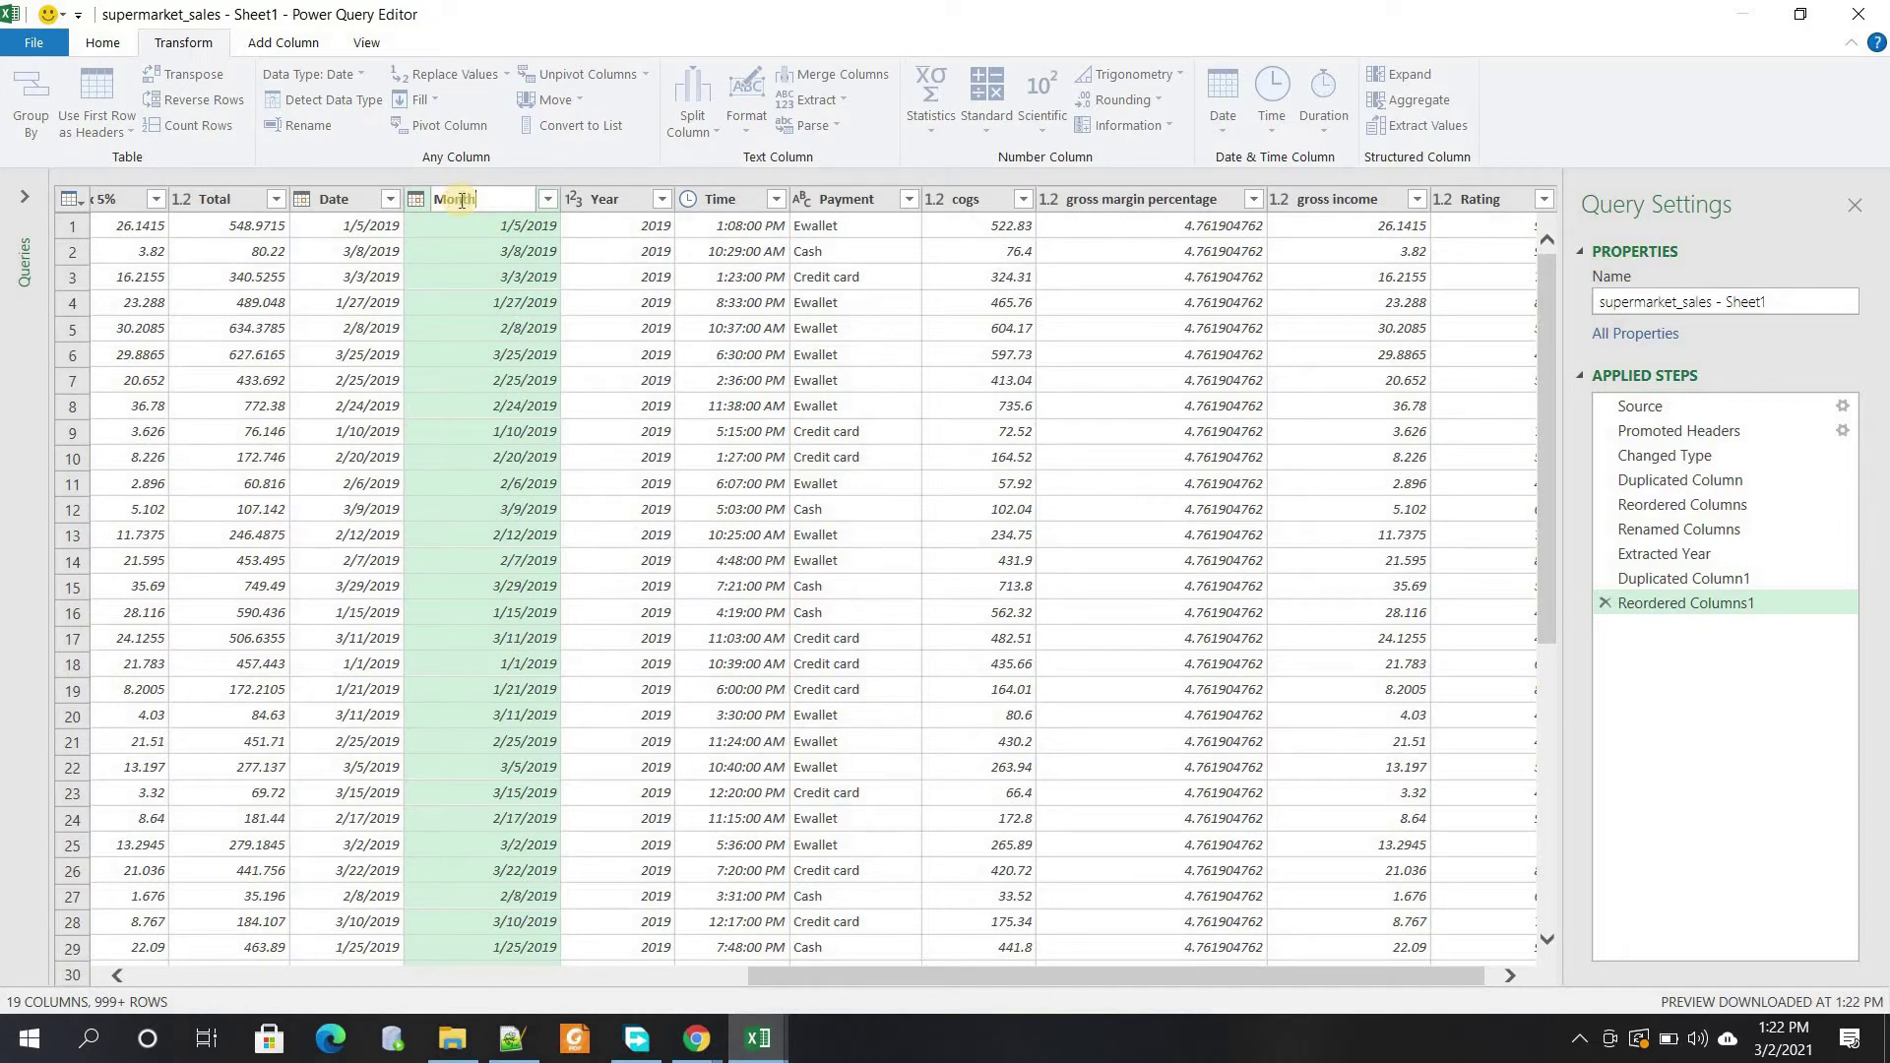
key(Return)
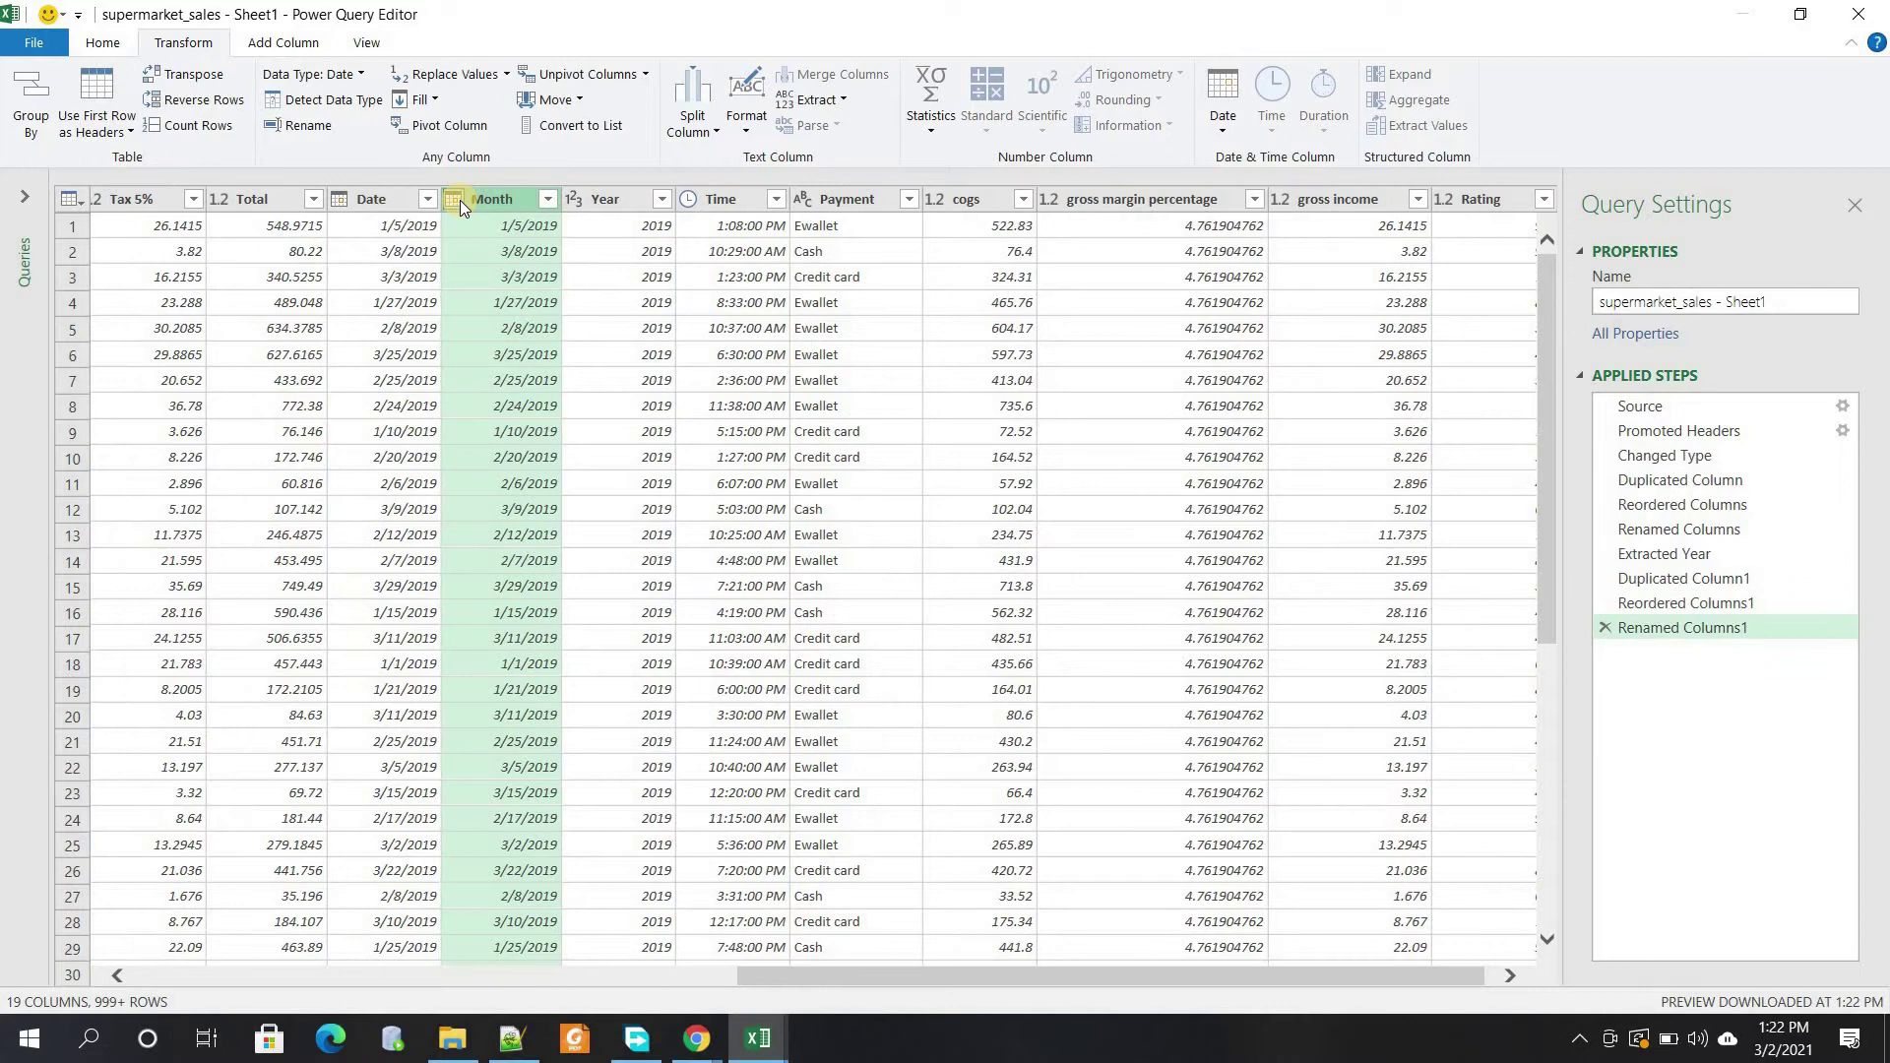
Transform the dates in the Month column into the name of the month
click(1221, 126)
mouse_move(1350, 267)
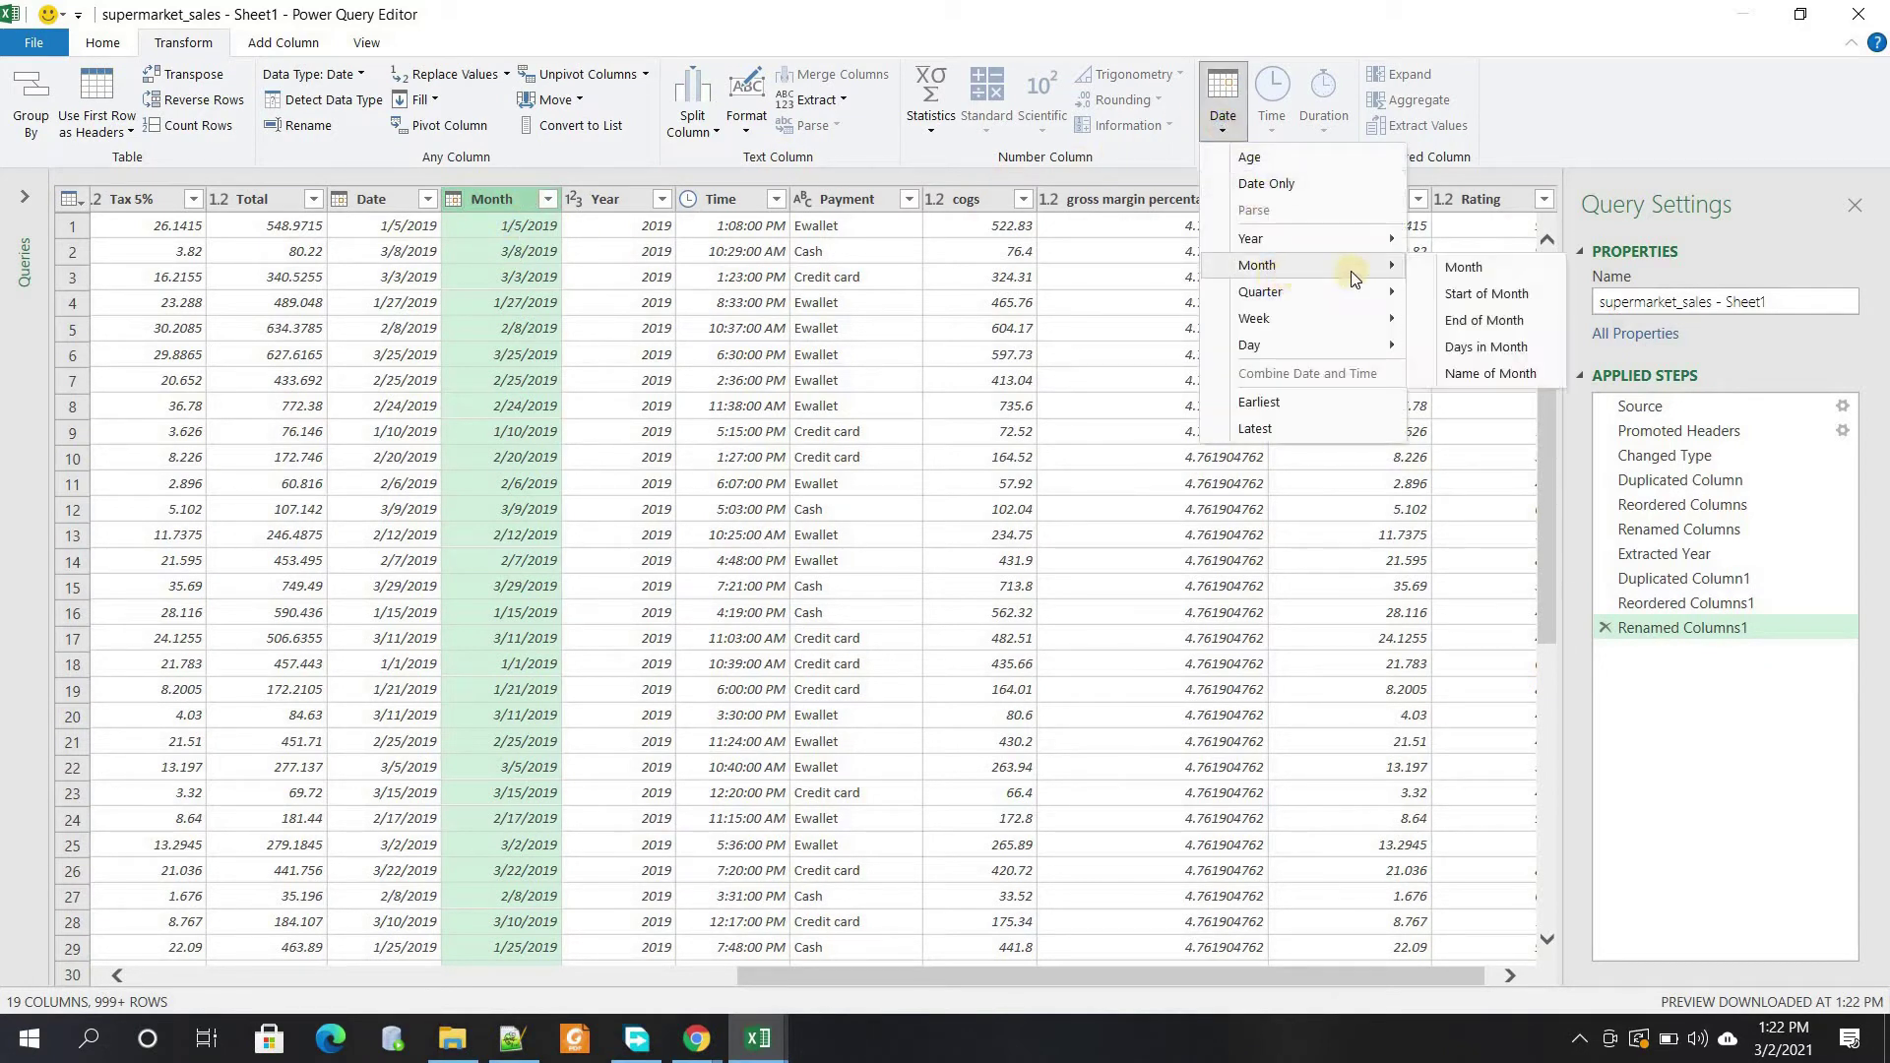
click(1487, 375)
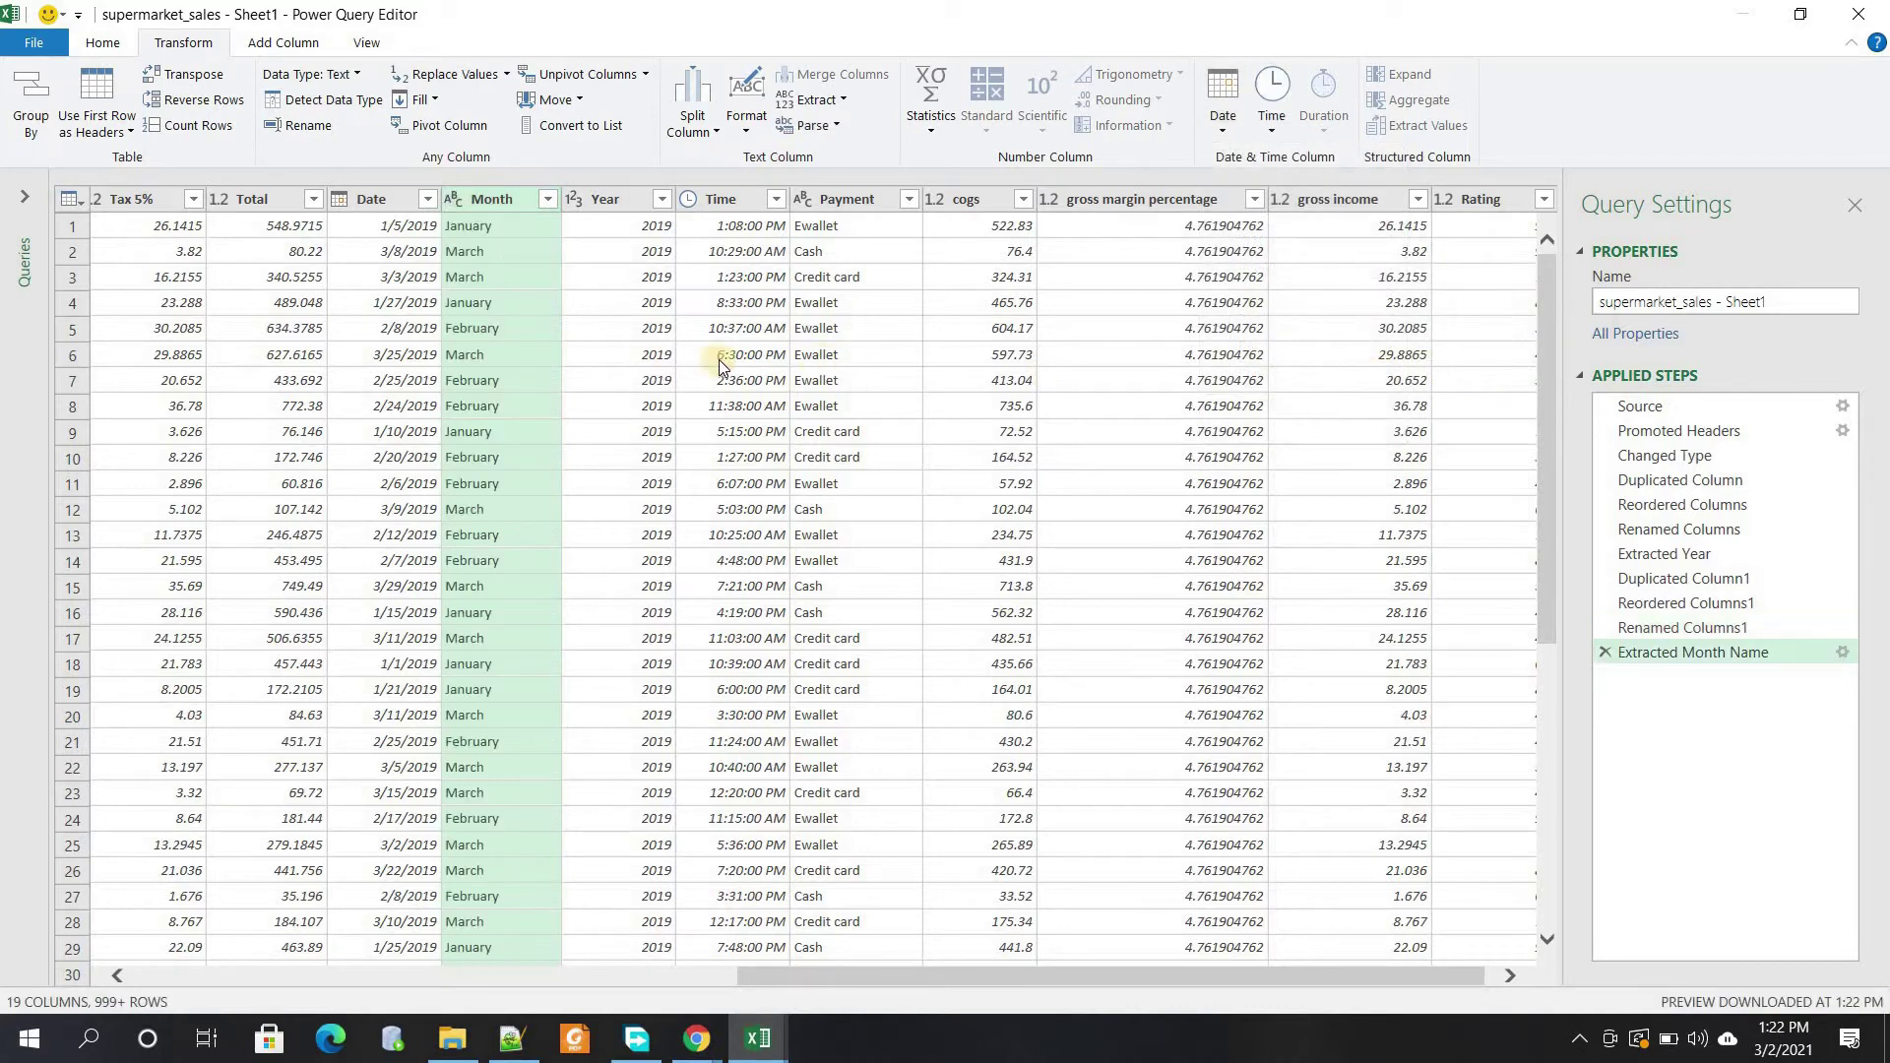
click(488, 409)
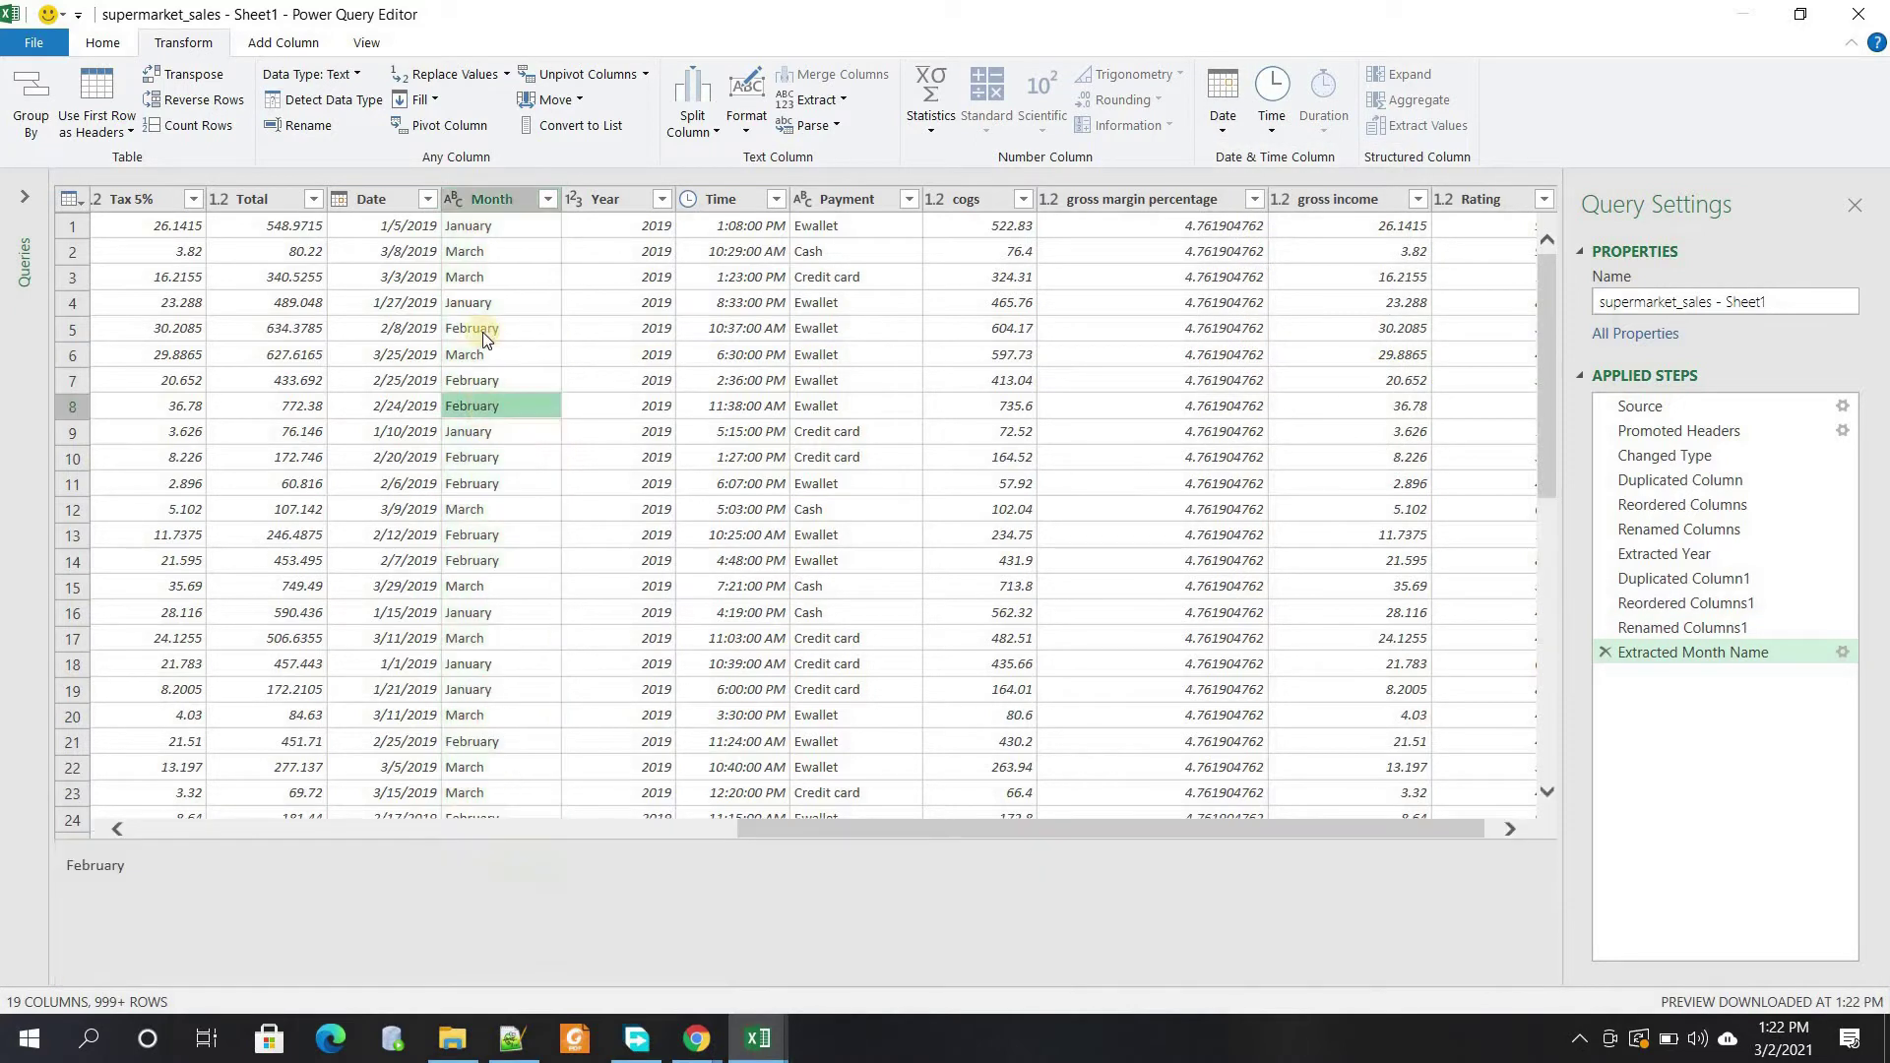
click(470, 199)
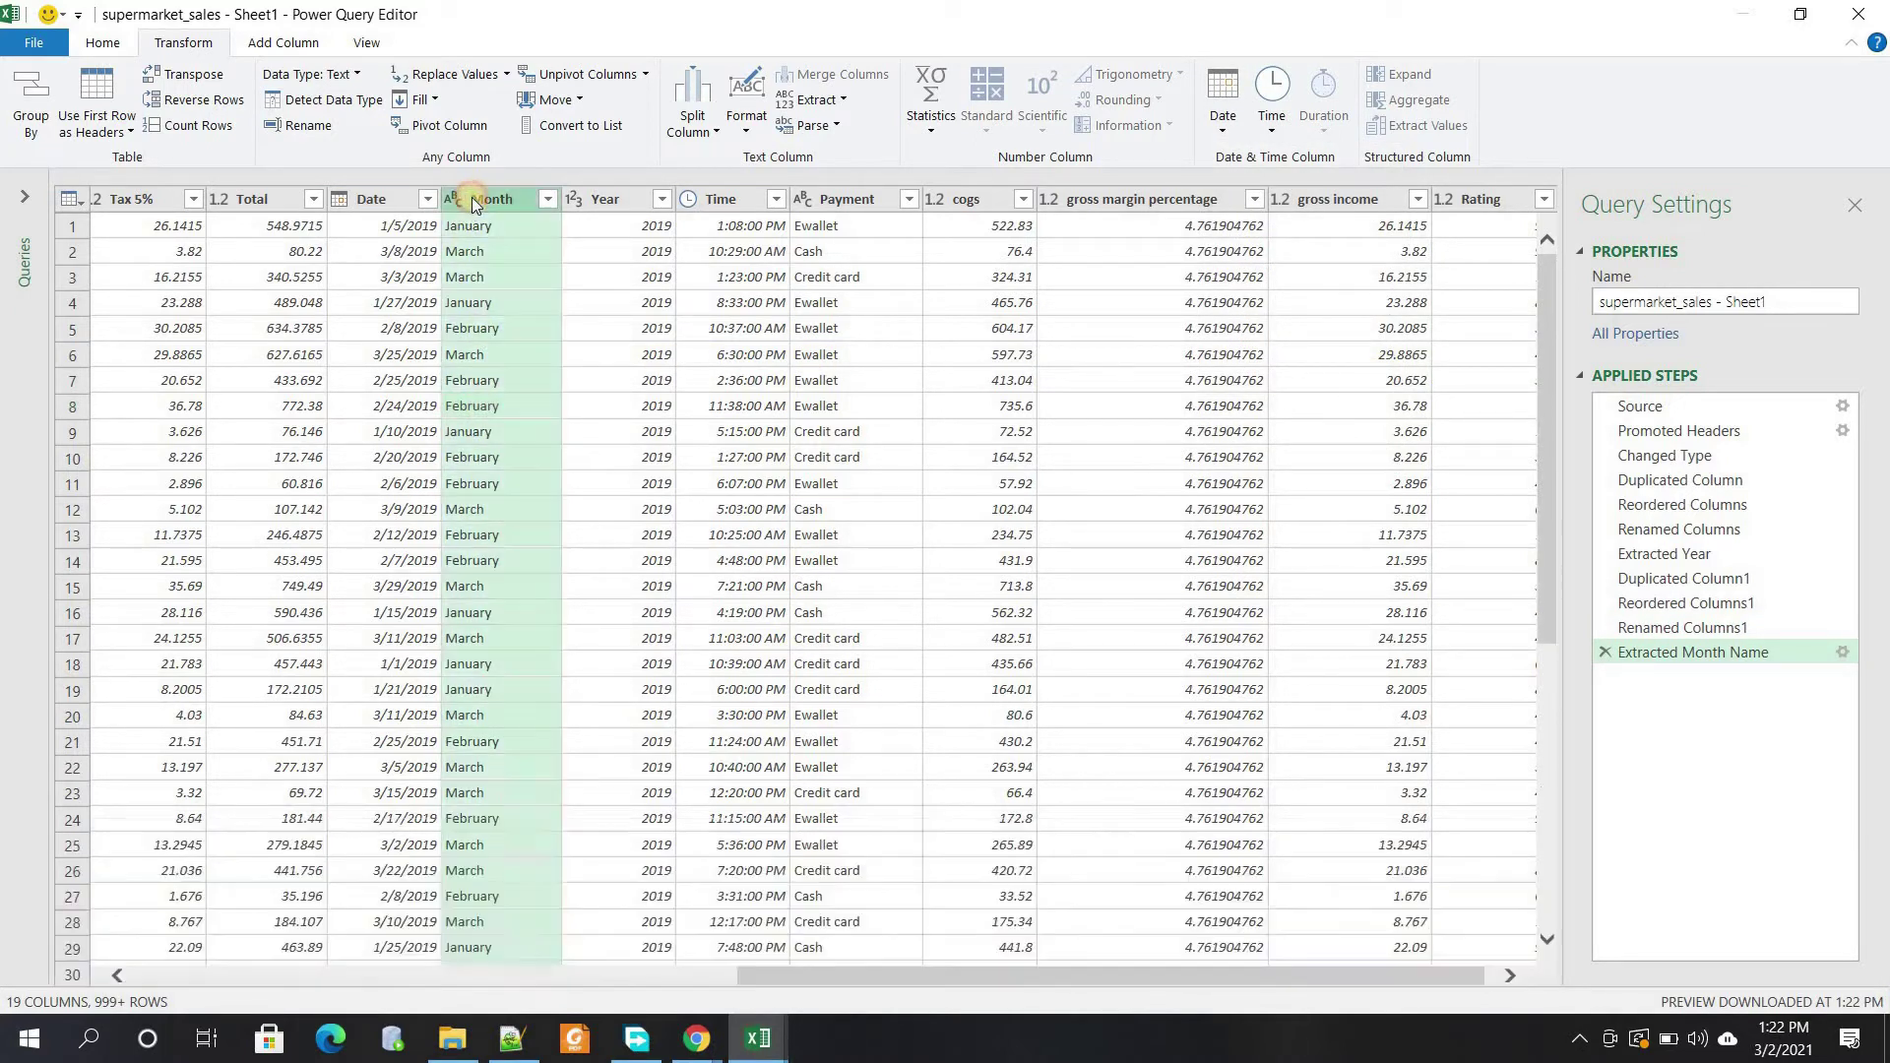
Add a third duplicate of the Date column between Date and Month and name it Day
click(392, 203)
right_click(392, 202)
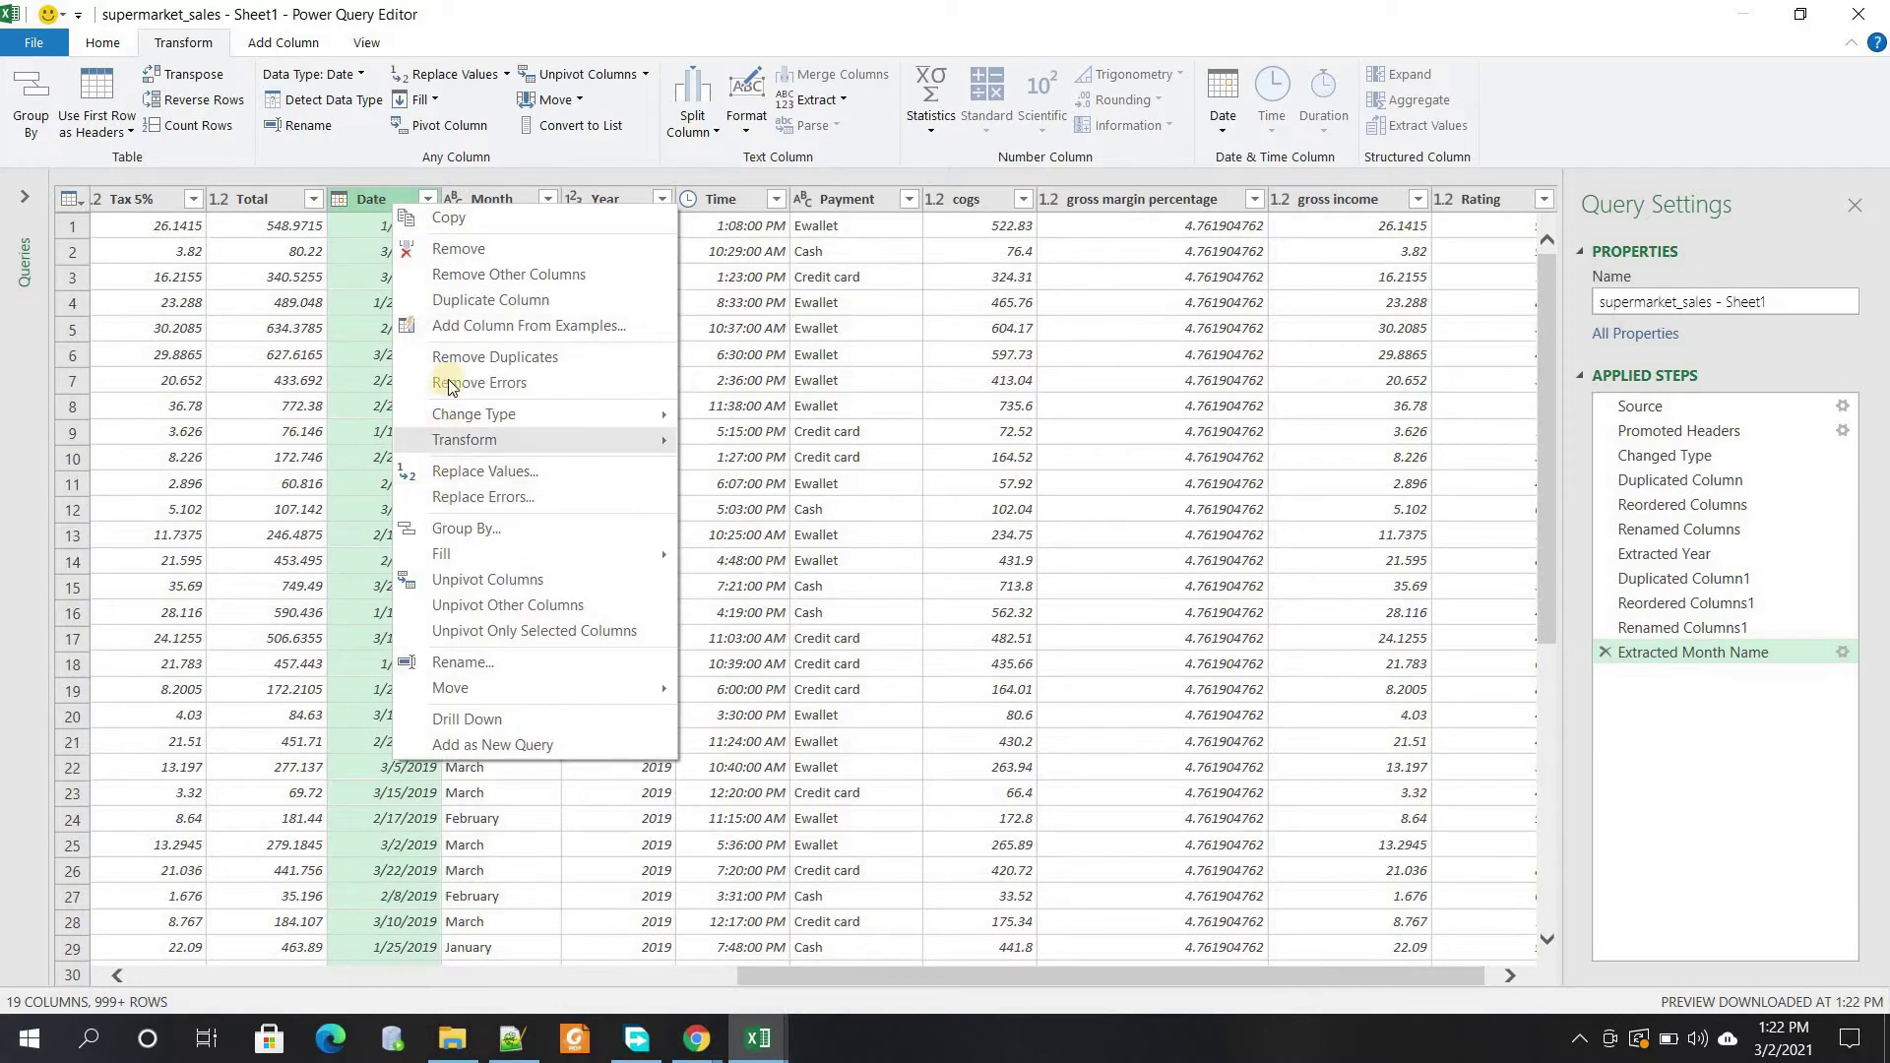
click(492, 299)
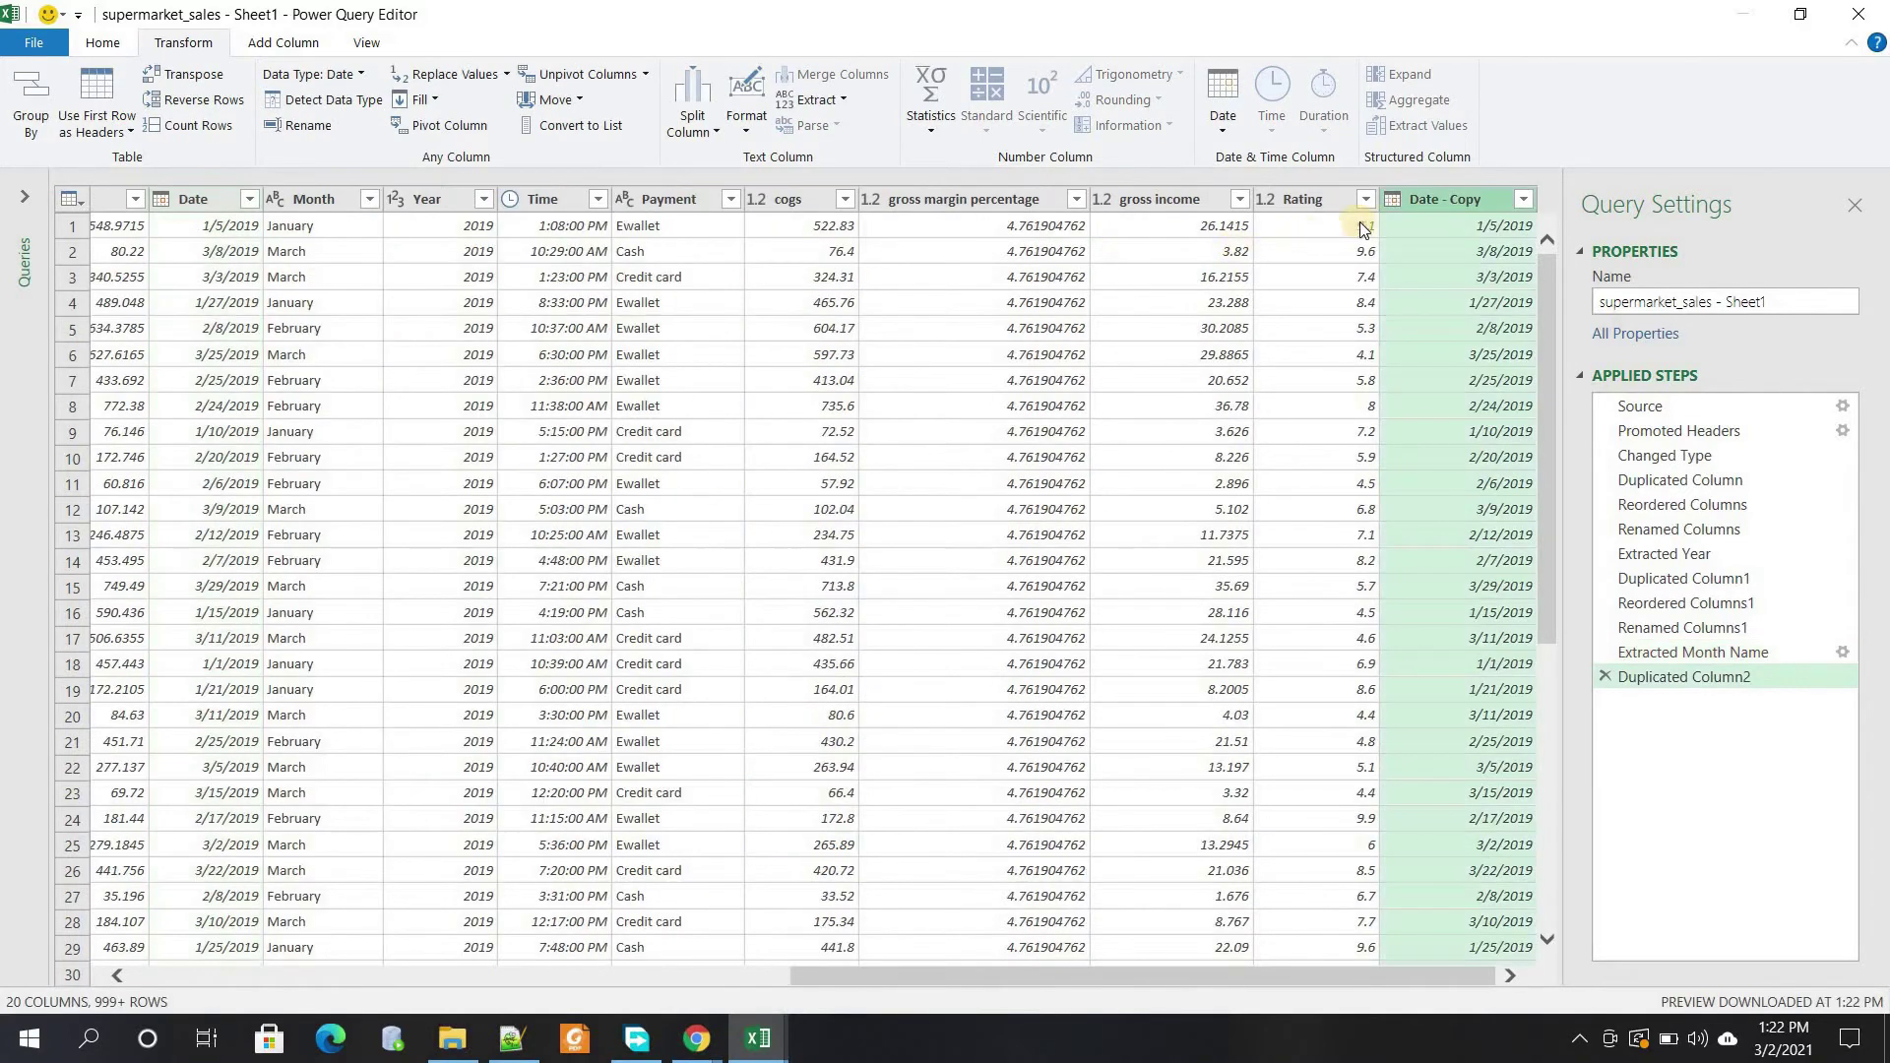
drag(1445, 203, 328, 201)
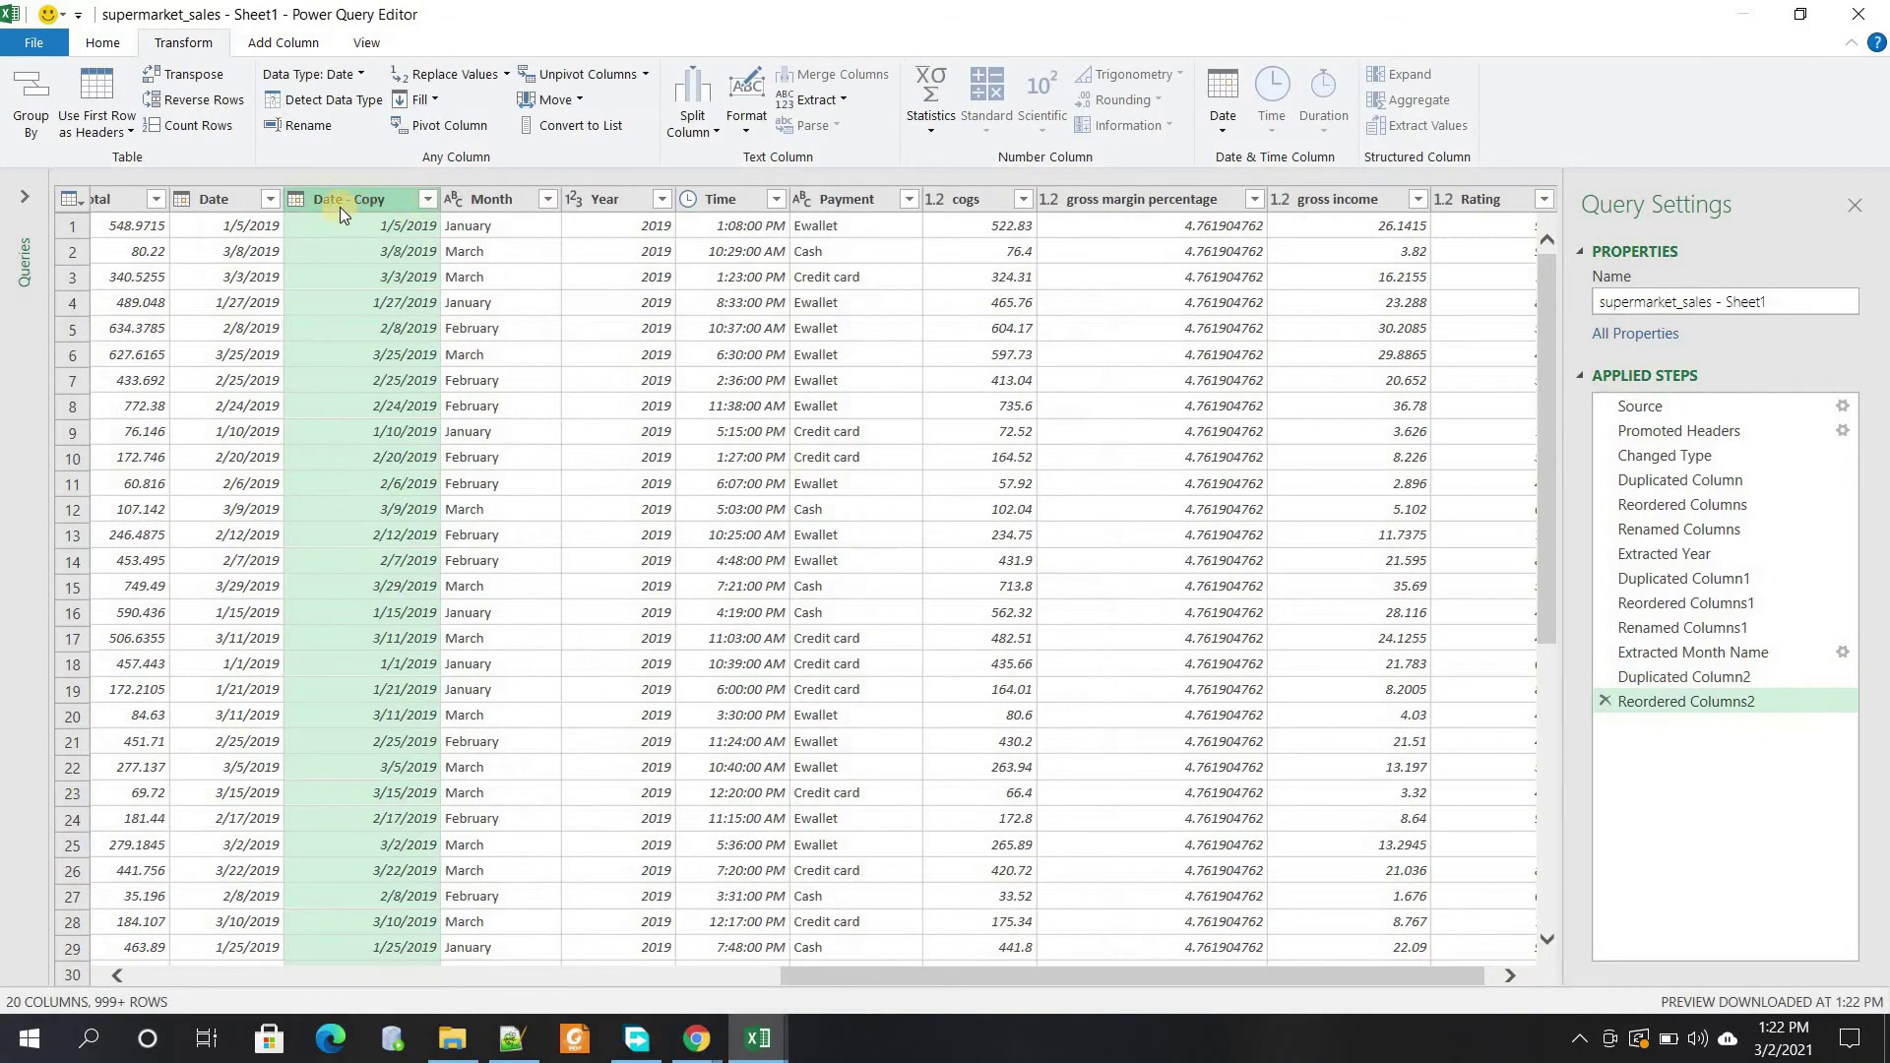
double_click(341, 199)
text(Day)
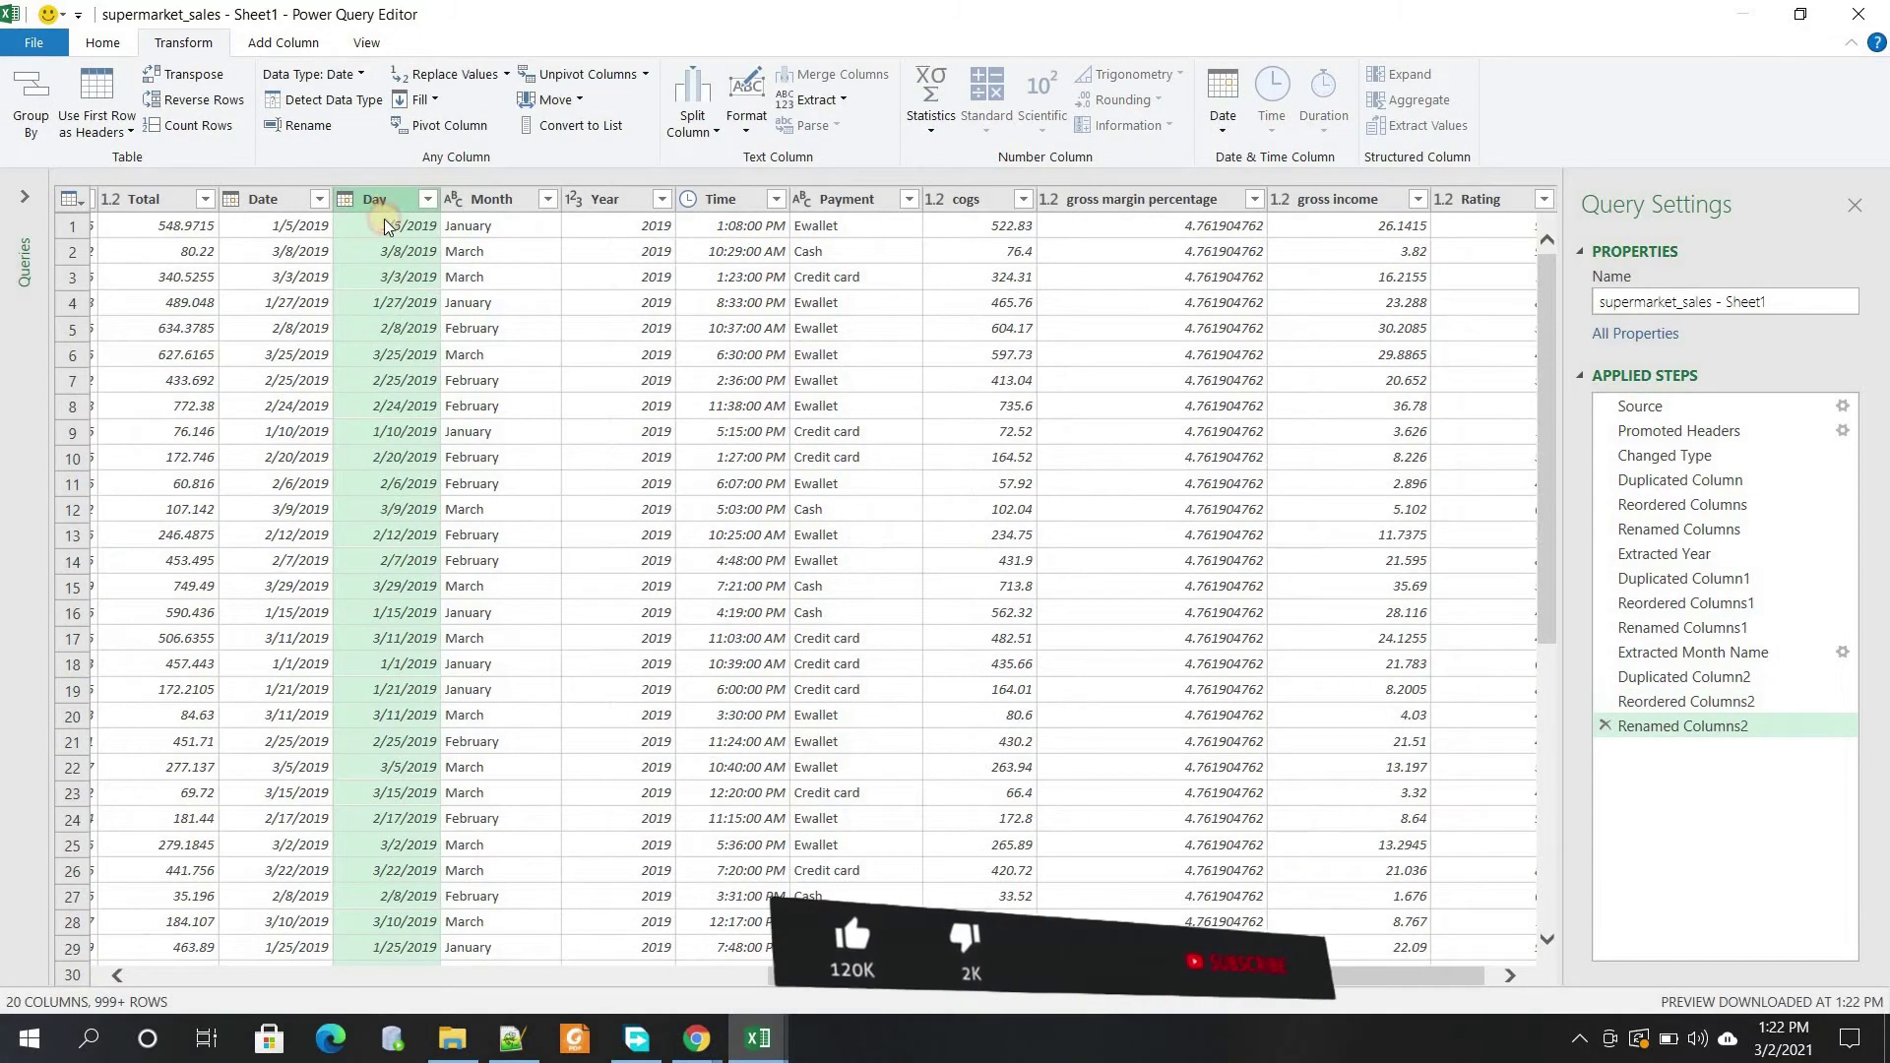
Try extracting the day number from the dates in the Day column, and remove that applied step
click(1221, 126)
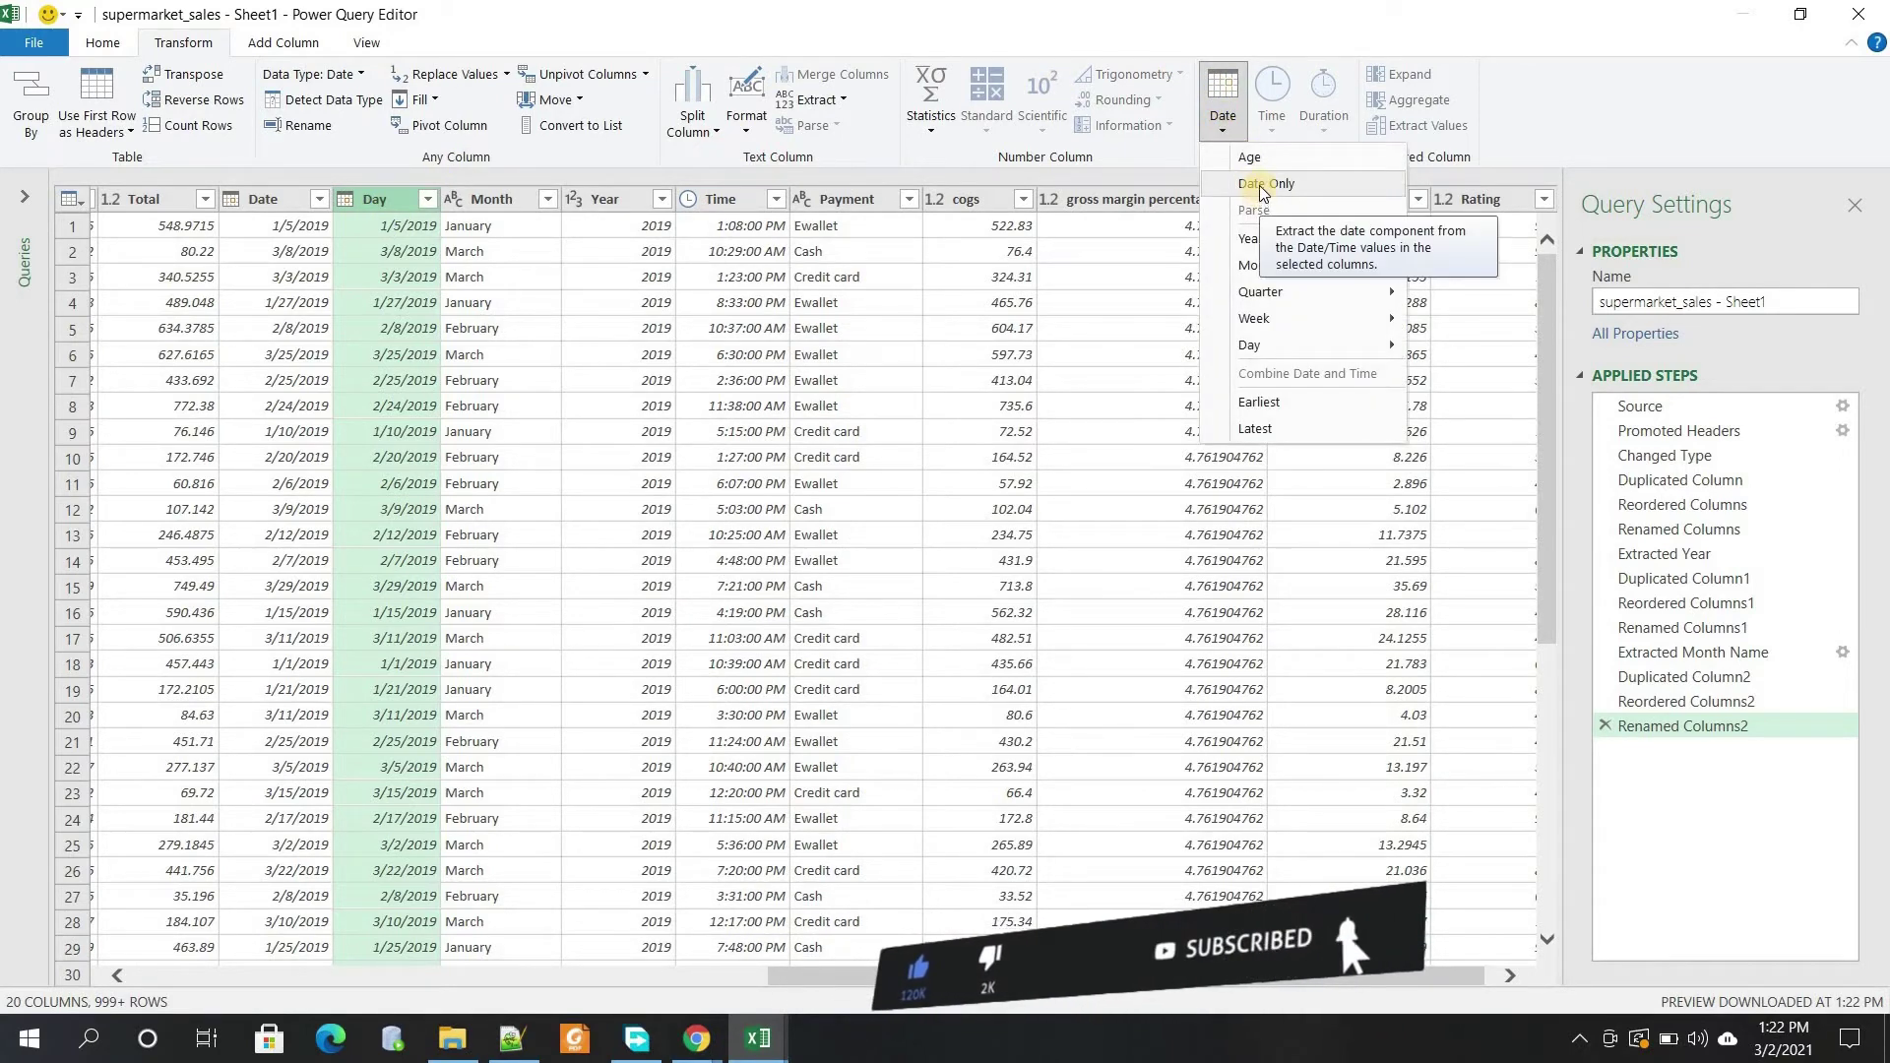
mouse_move(1262, 347)
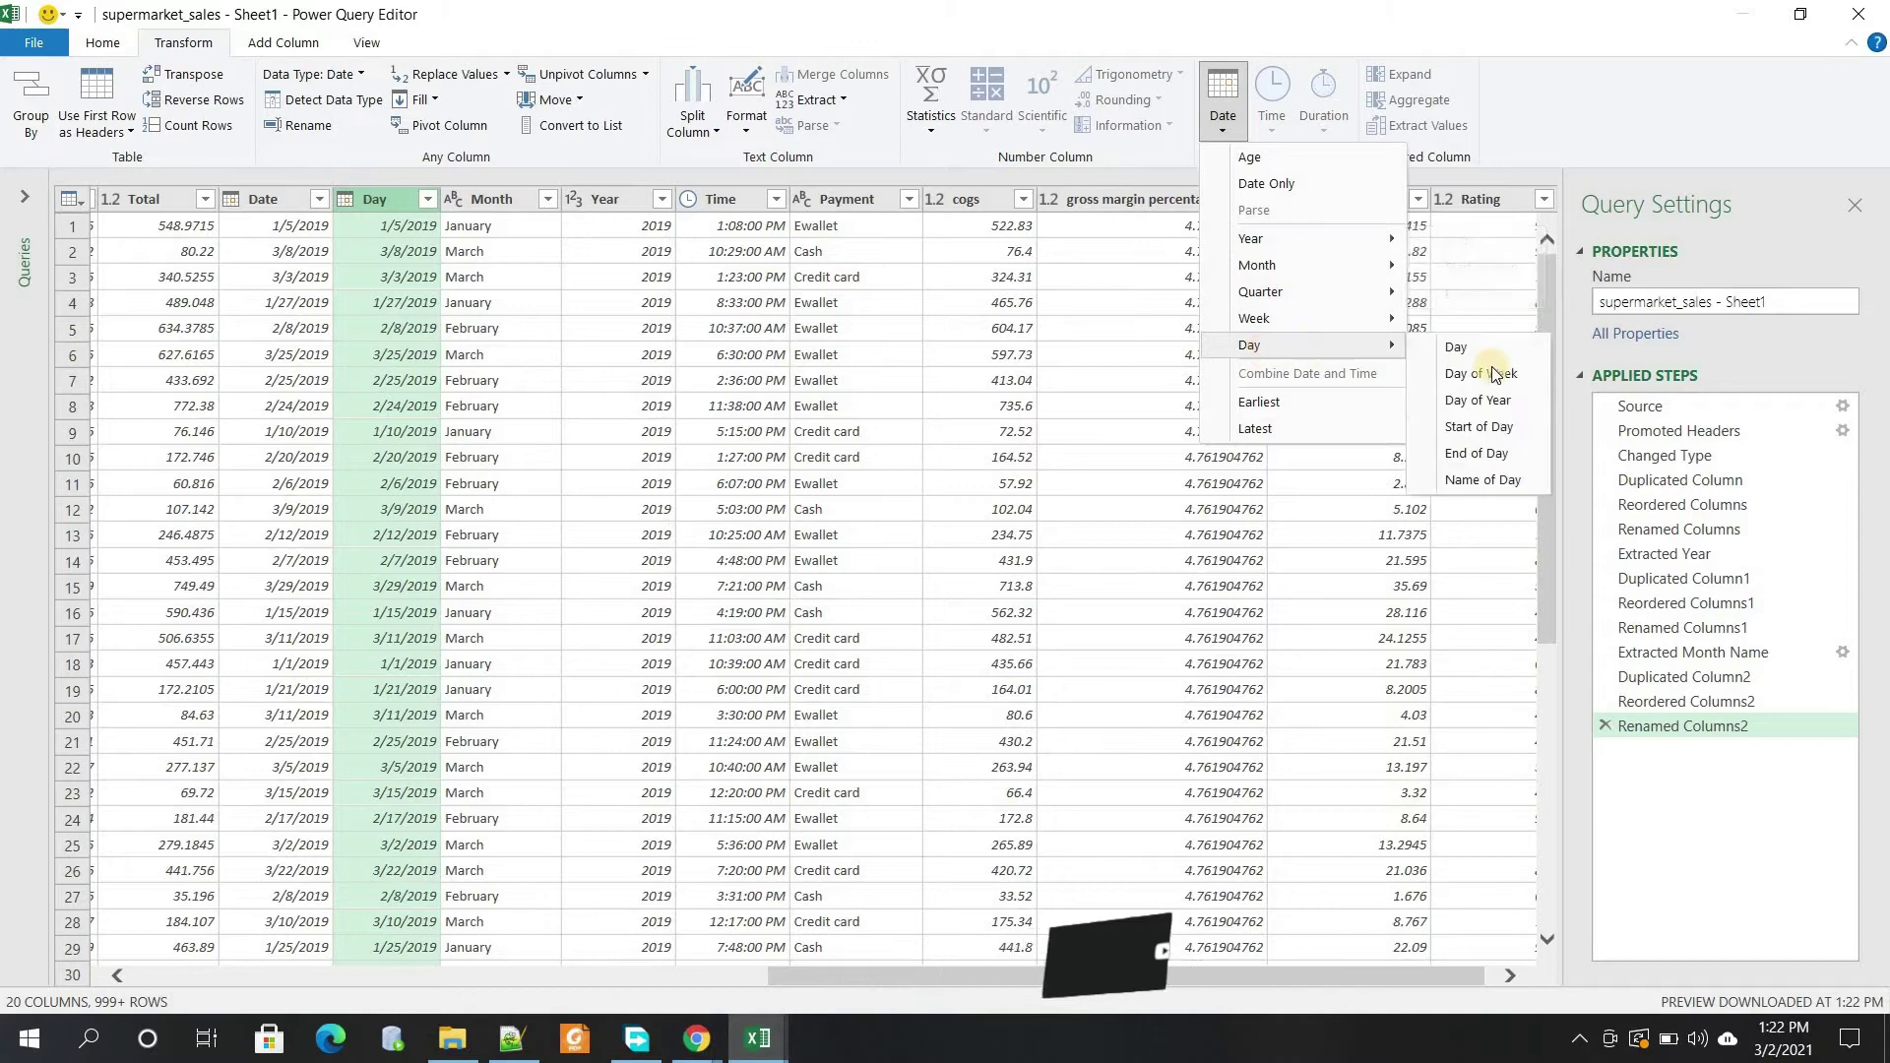
click(1491, 348)
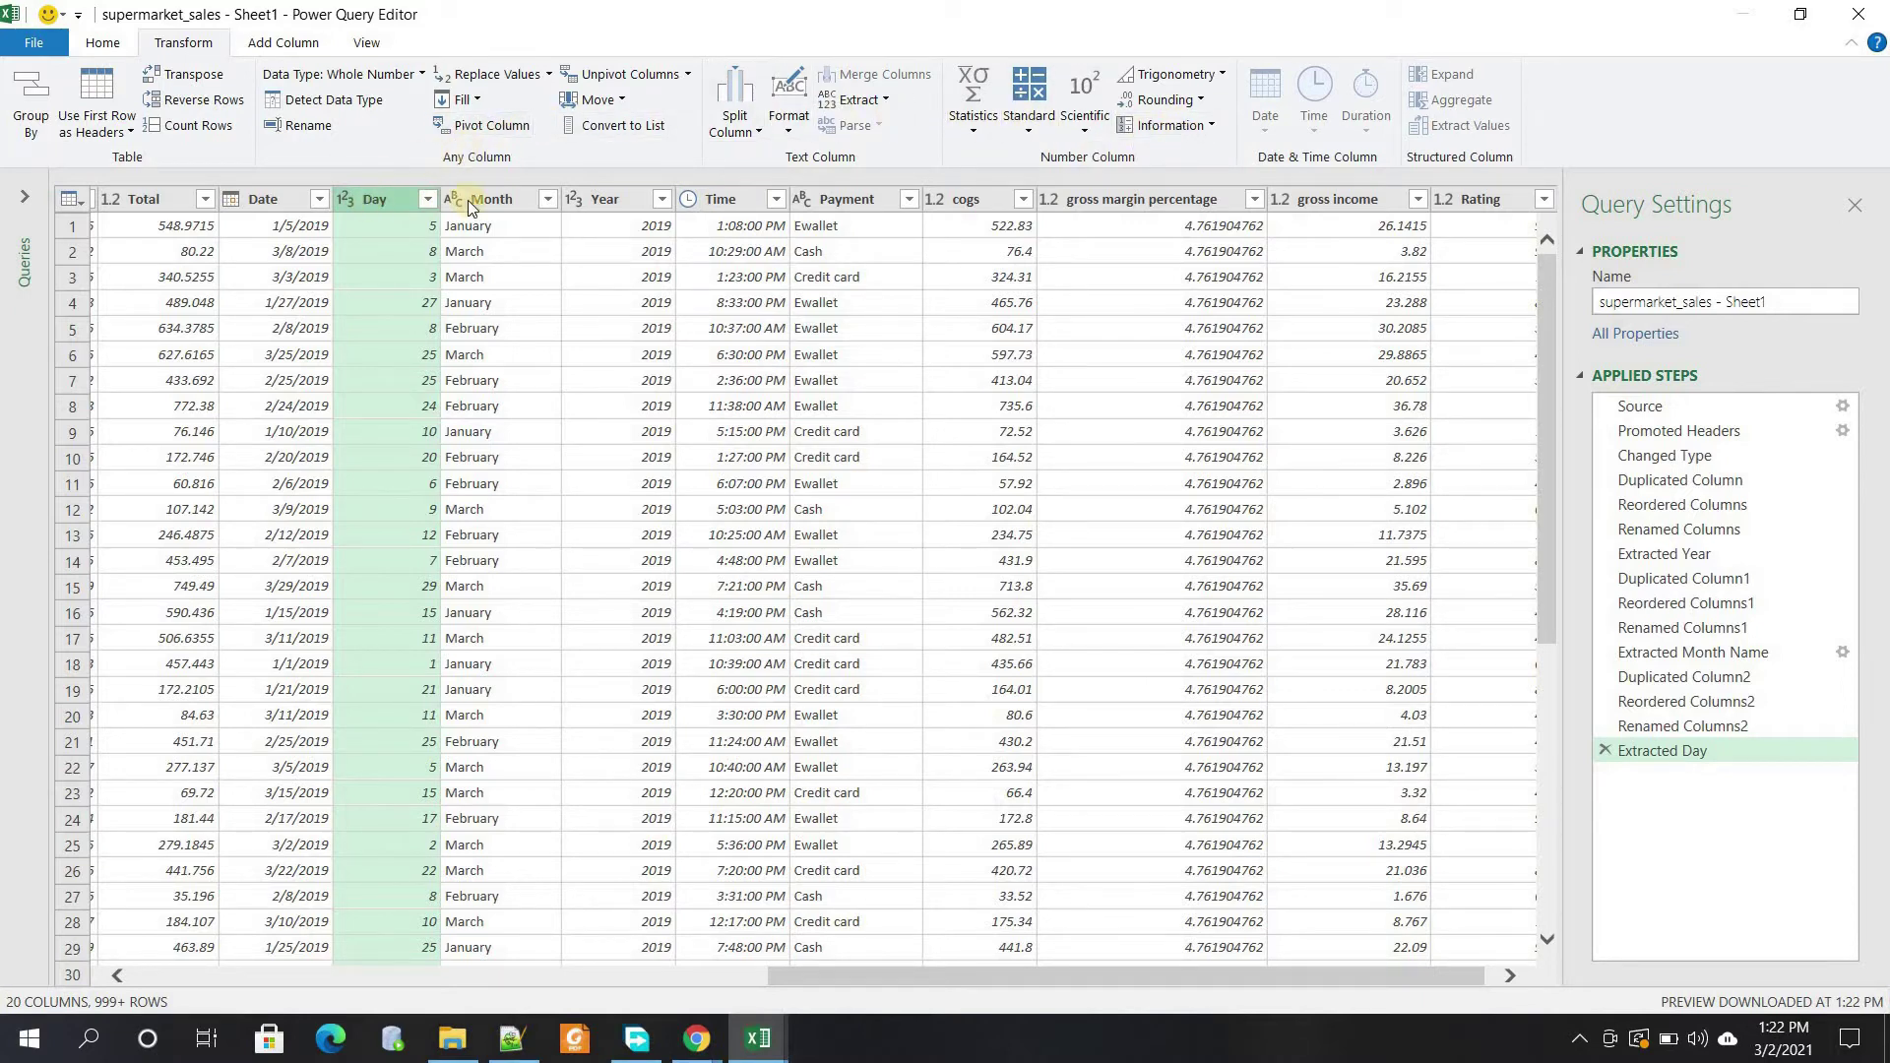
click(1601, 750)
Transform the dates in the Day column into the name of the day
click(1228, 128)
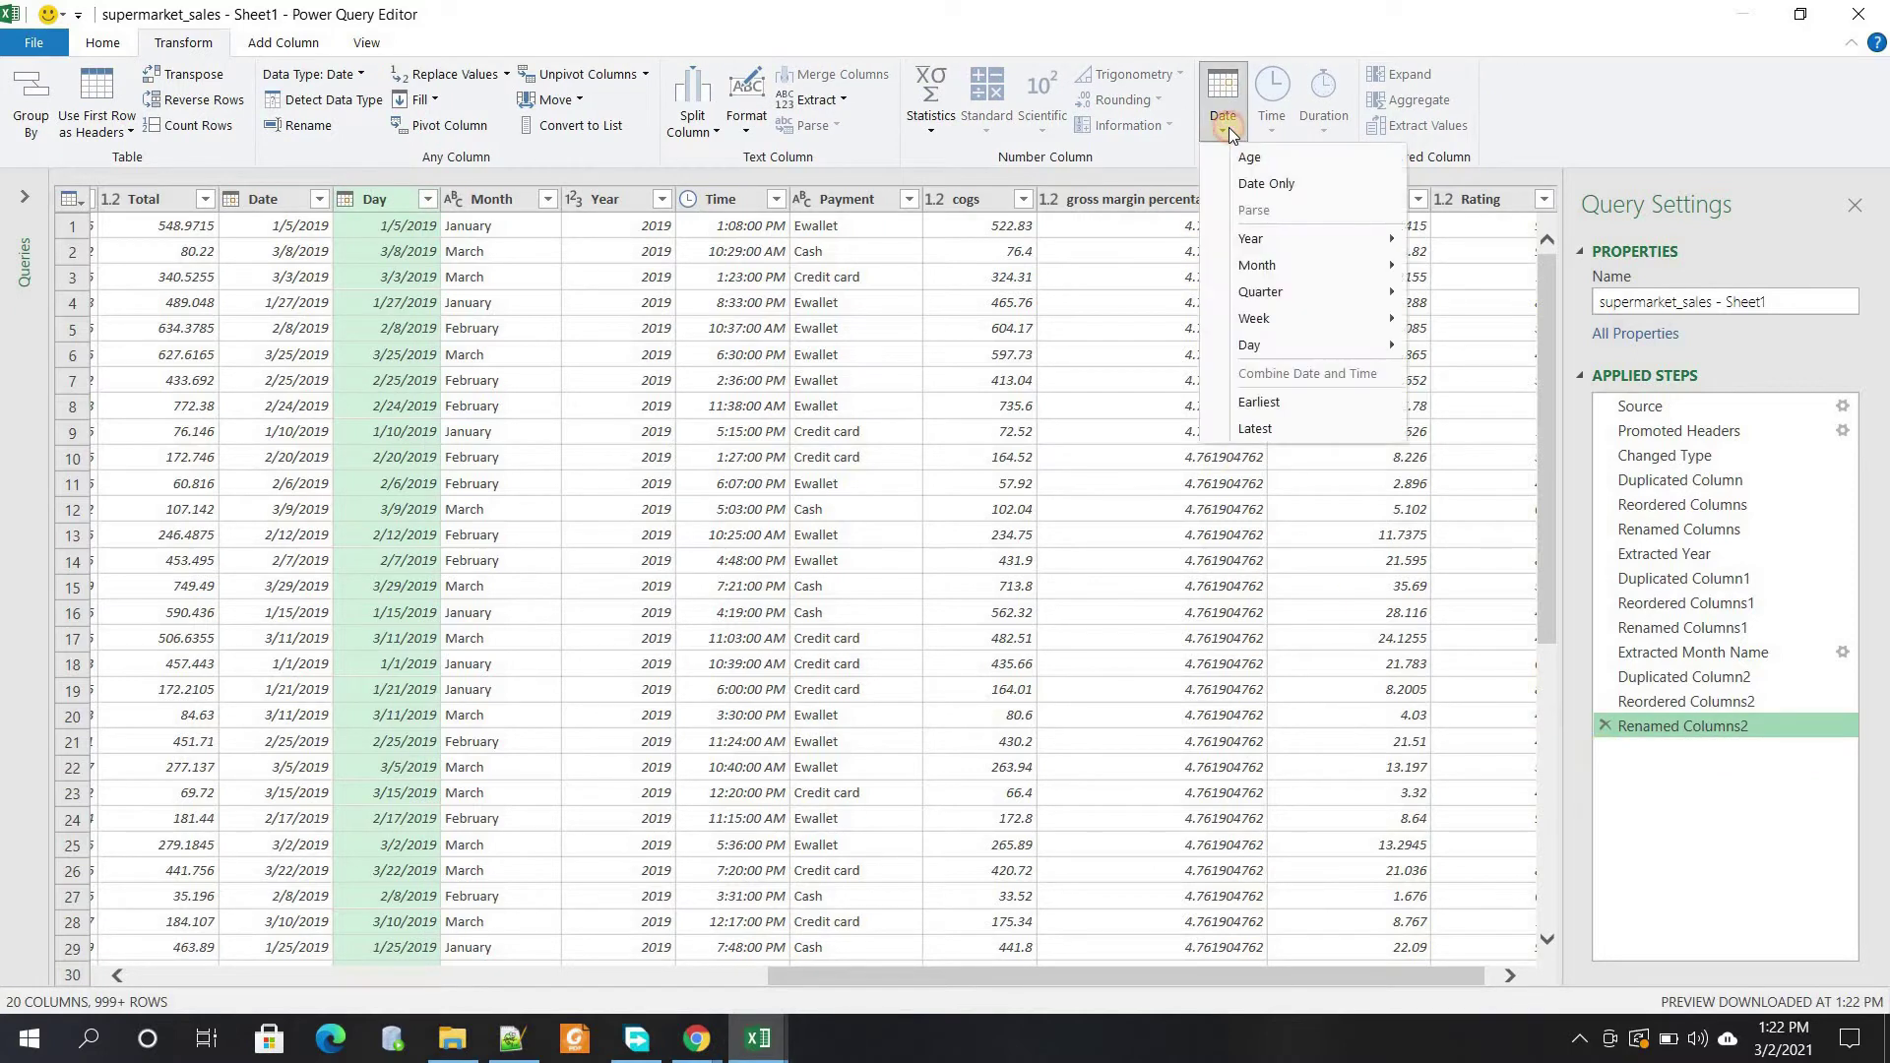
mouse_move(1284, 347)
click(1509, 478)
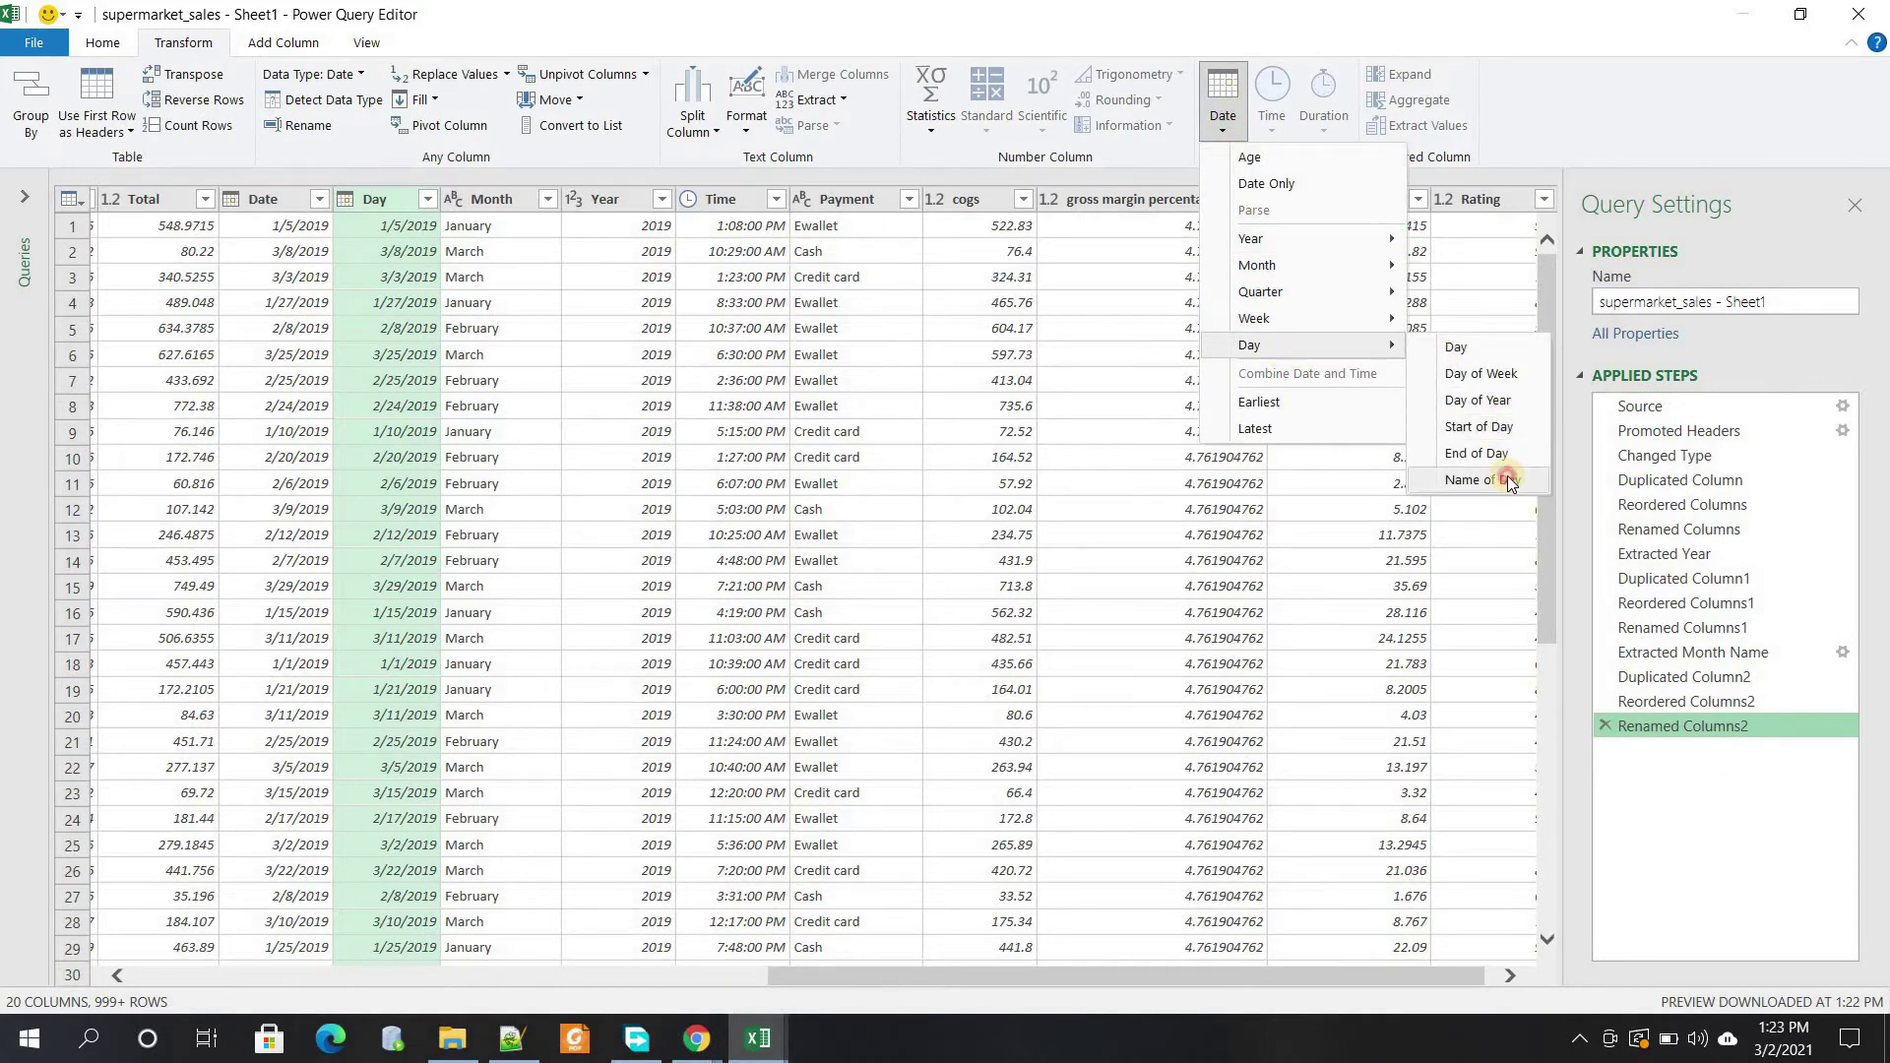
click(482, 433)
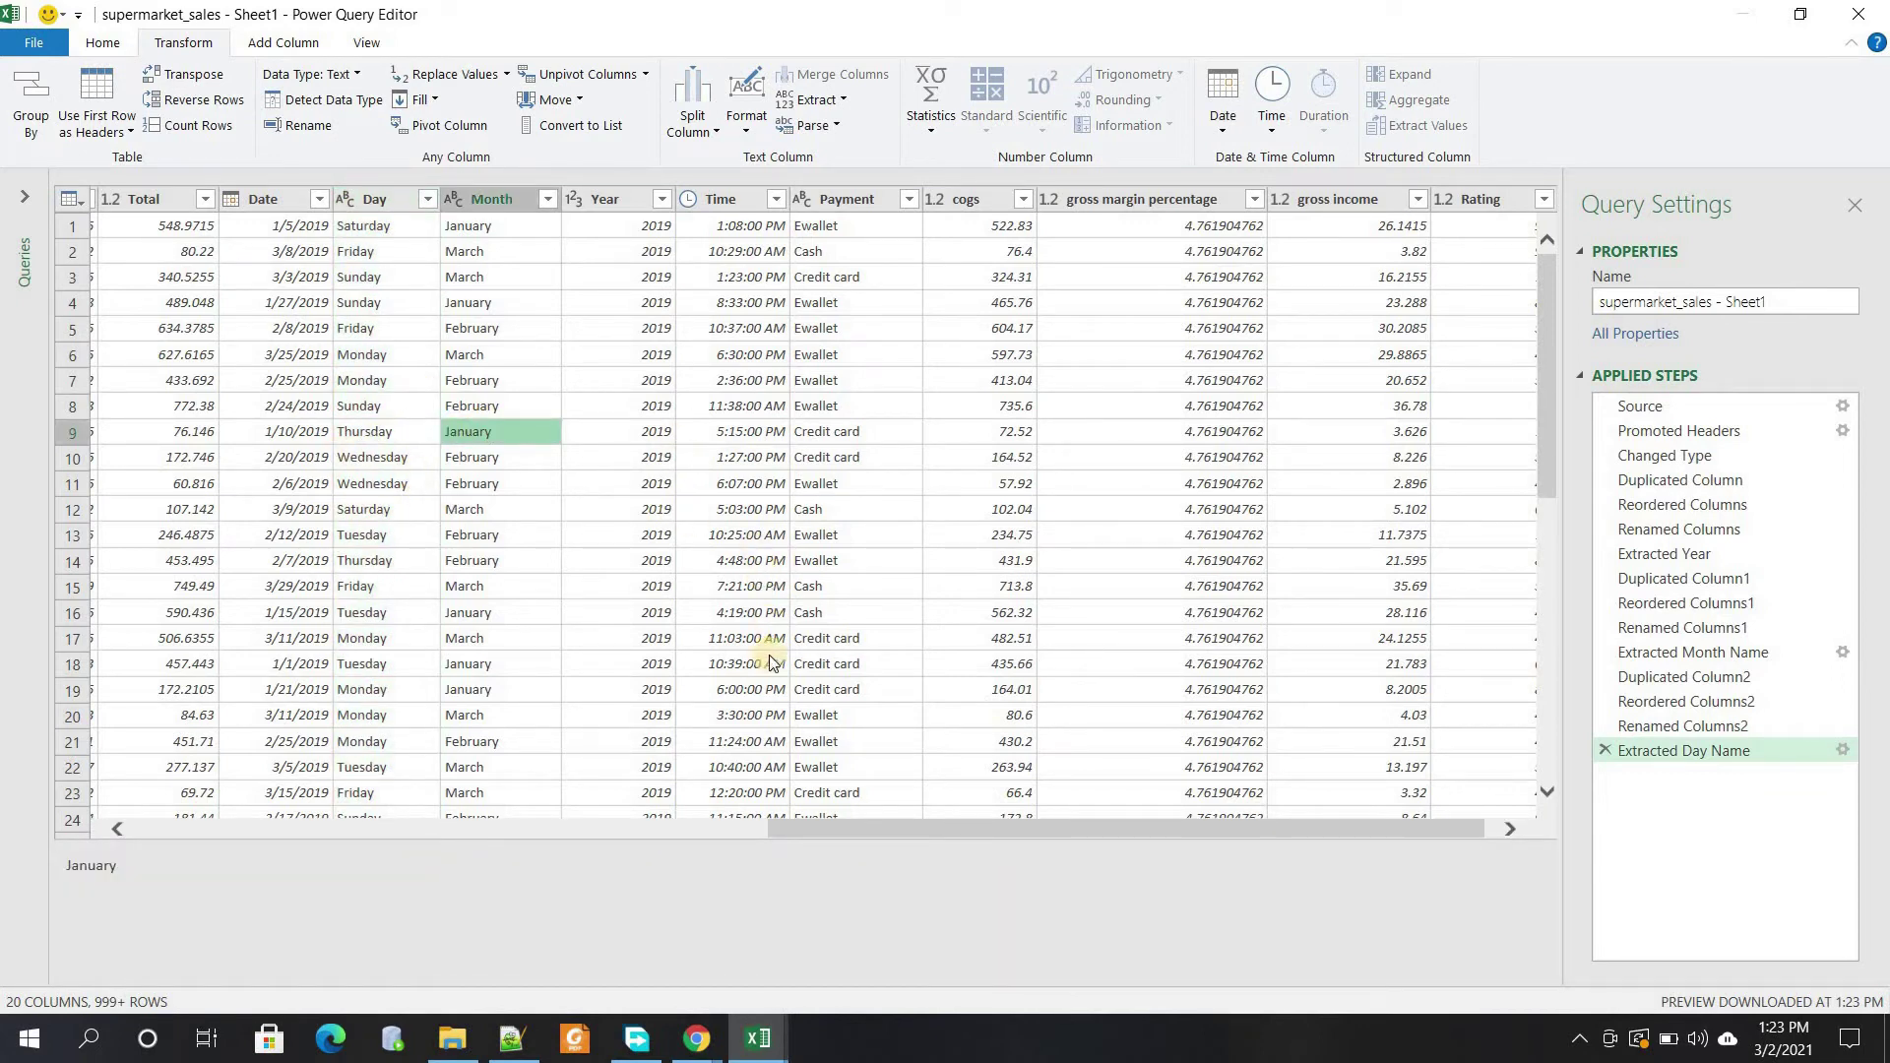
Split the Time column by delimiter at the left-most space, and remove the automatic type-change step that follows the split
click(729, 193)
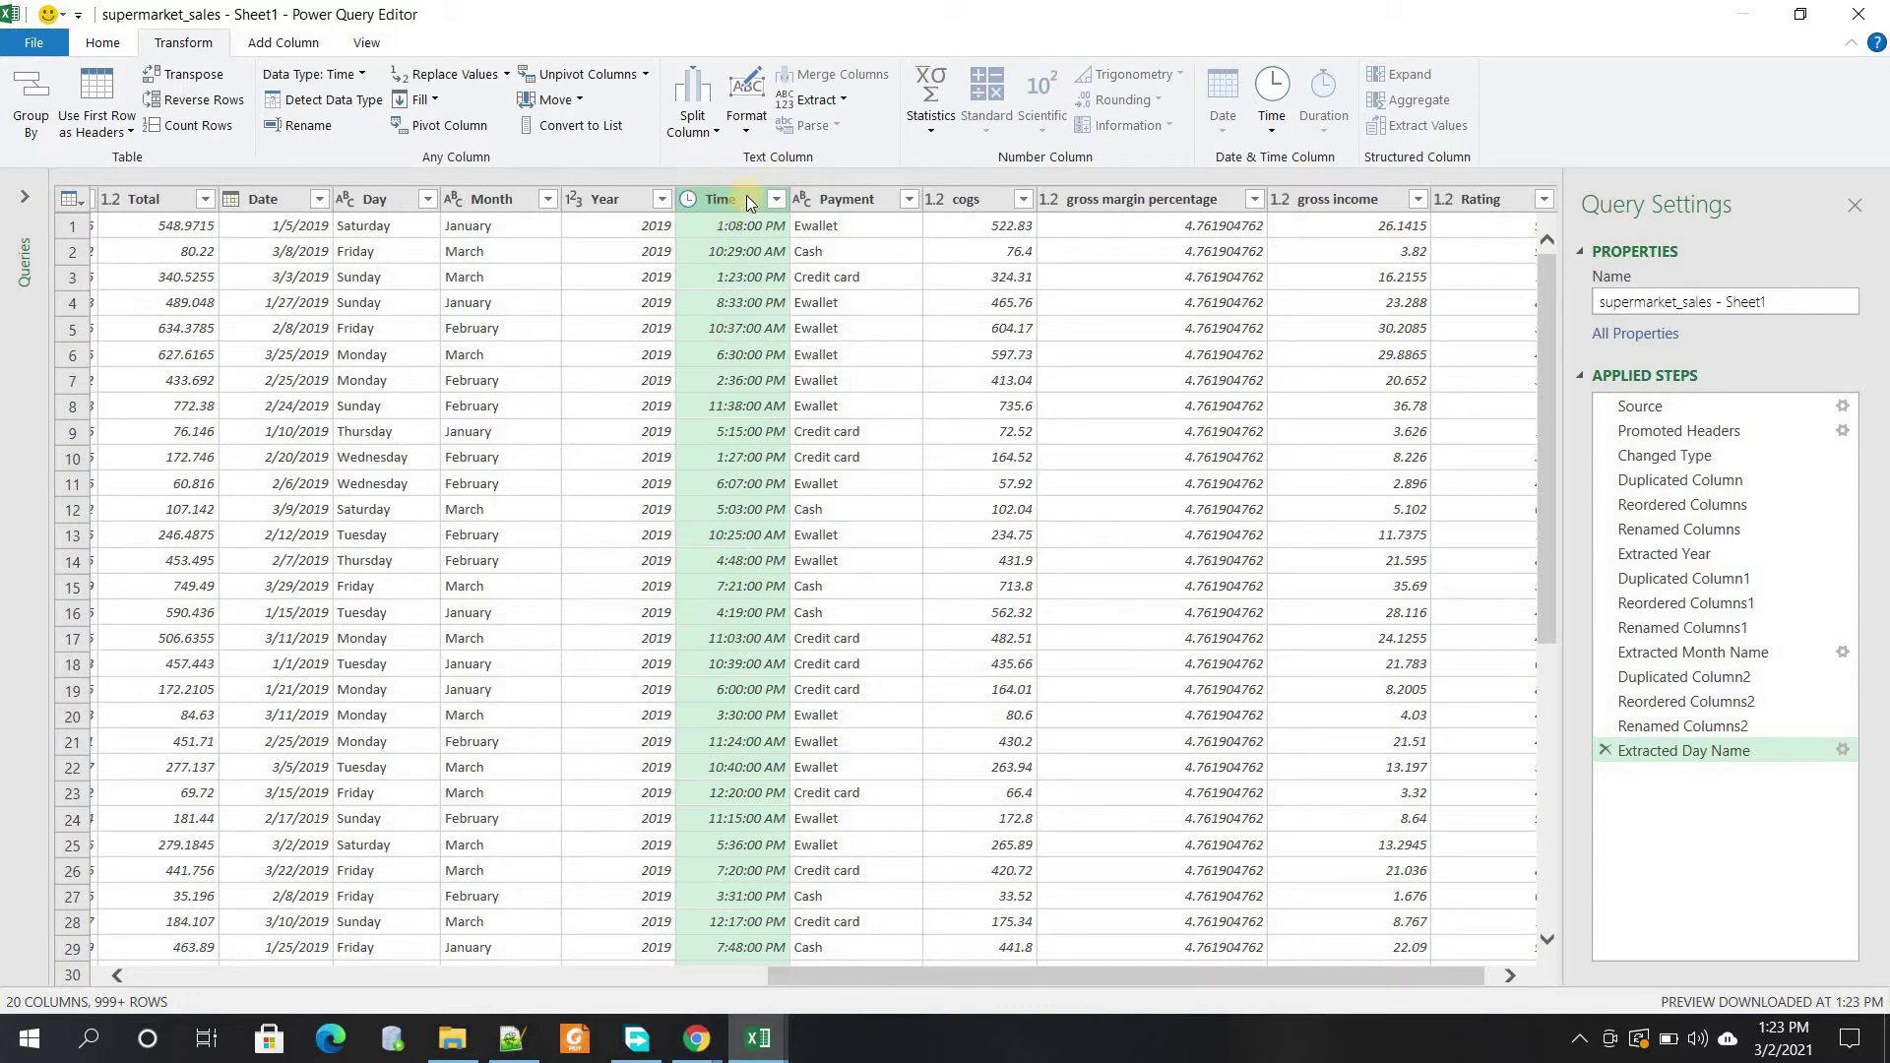
click(713, 133)
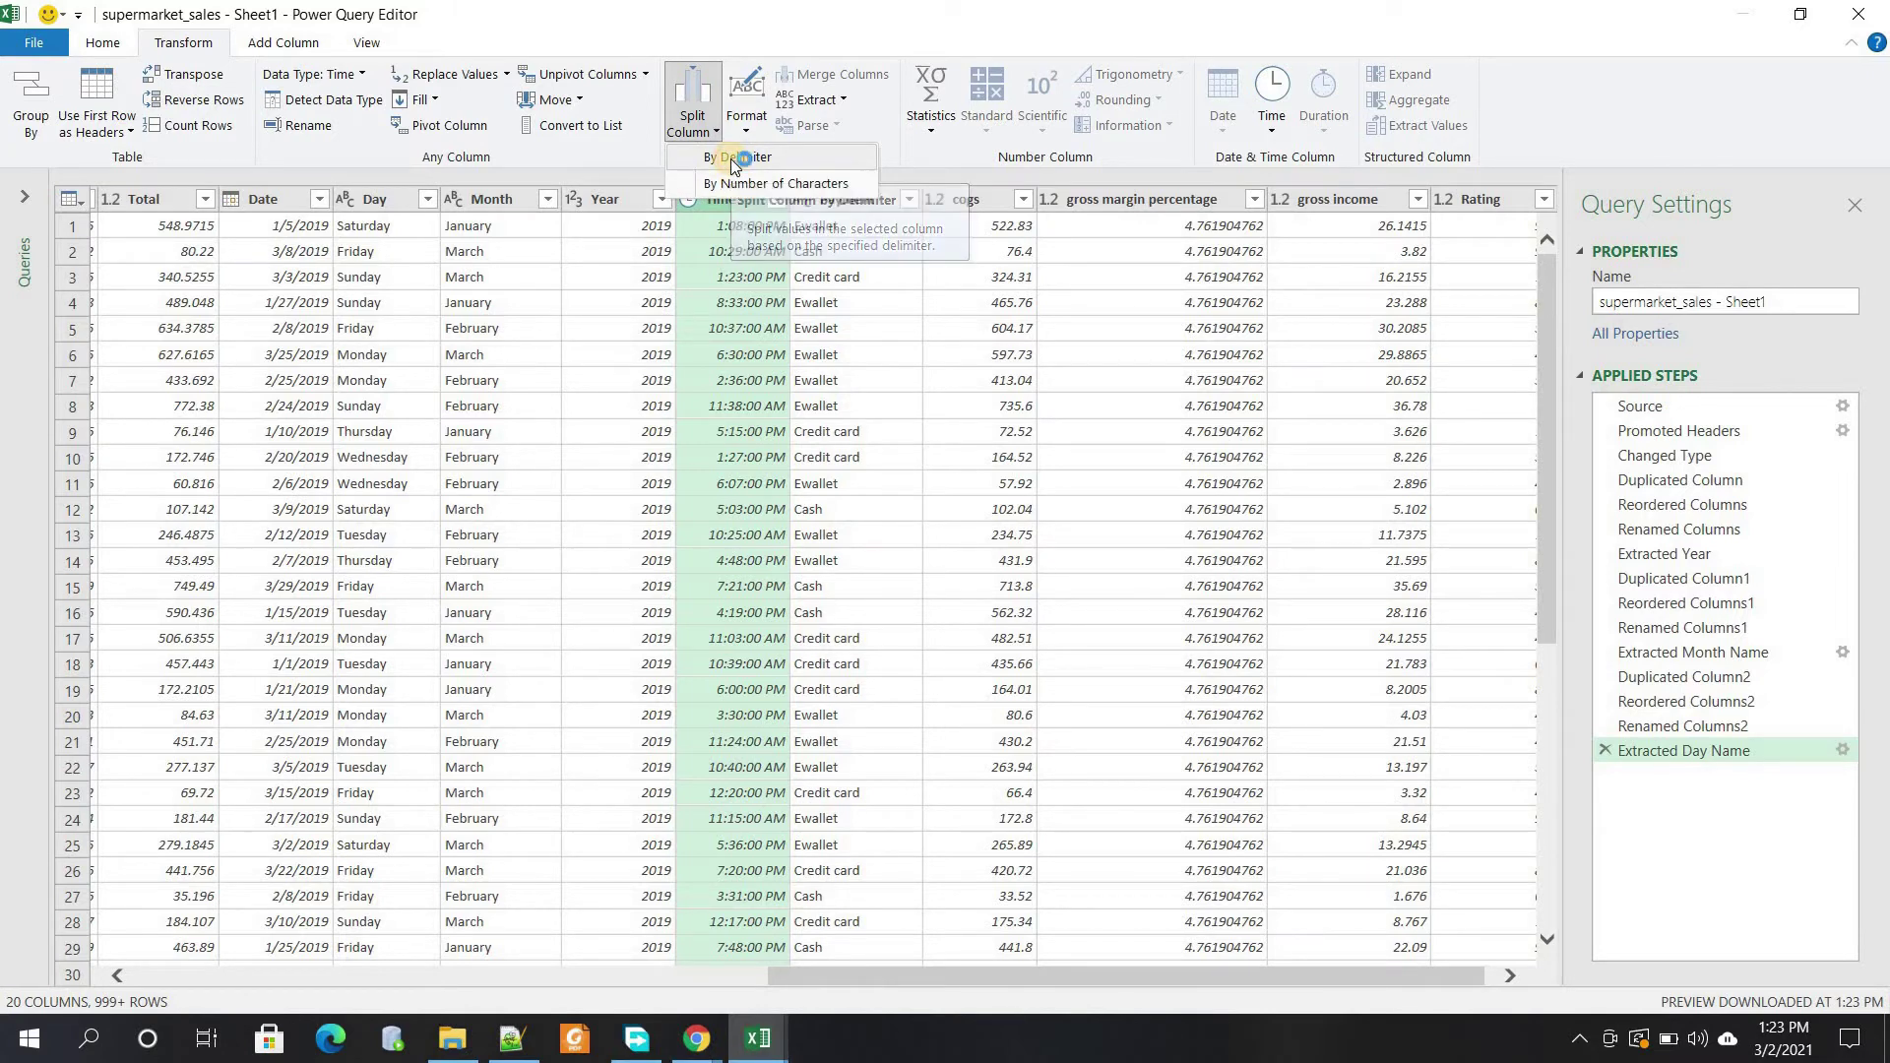
click(735, 157)
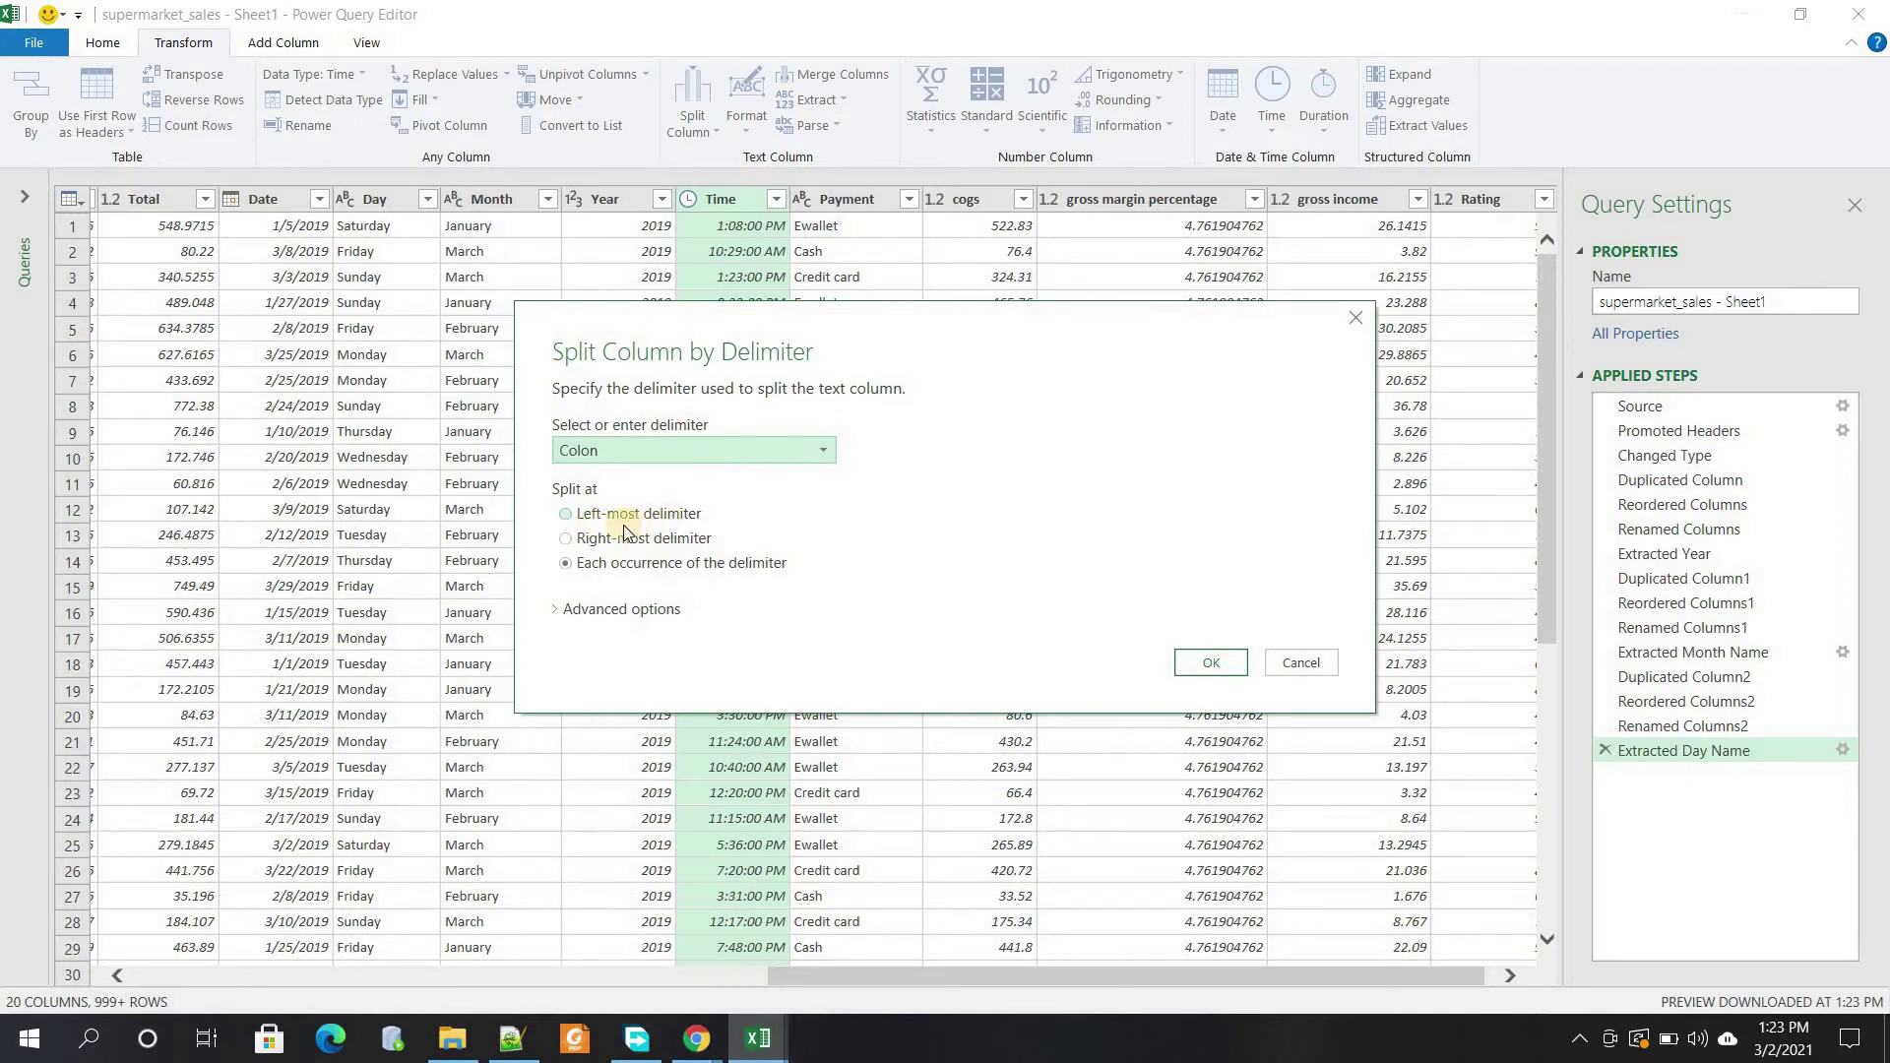
click(672, 455)
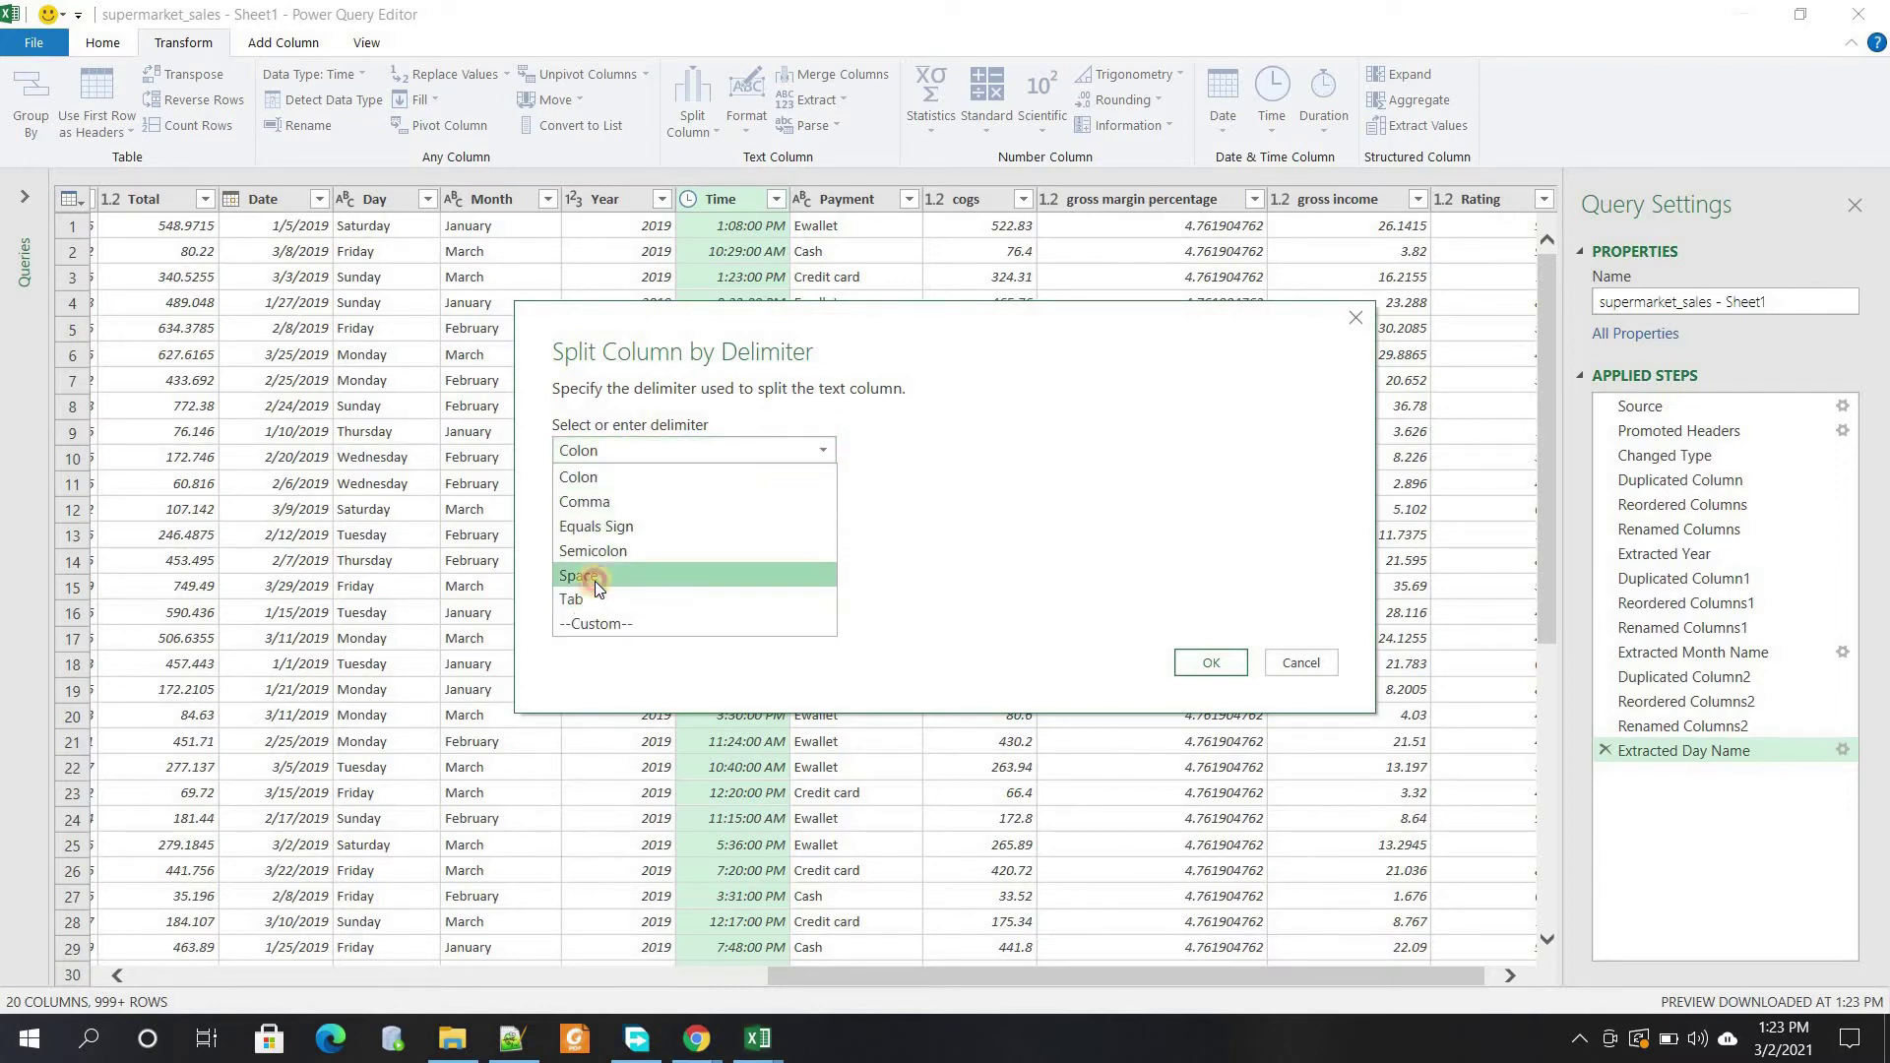
click(590, 576)
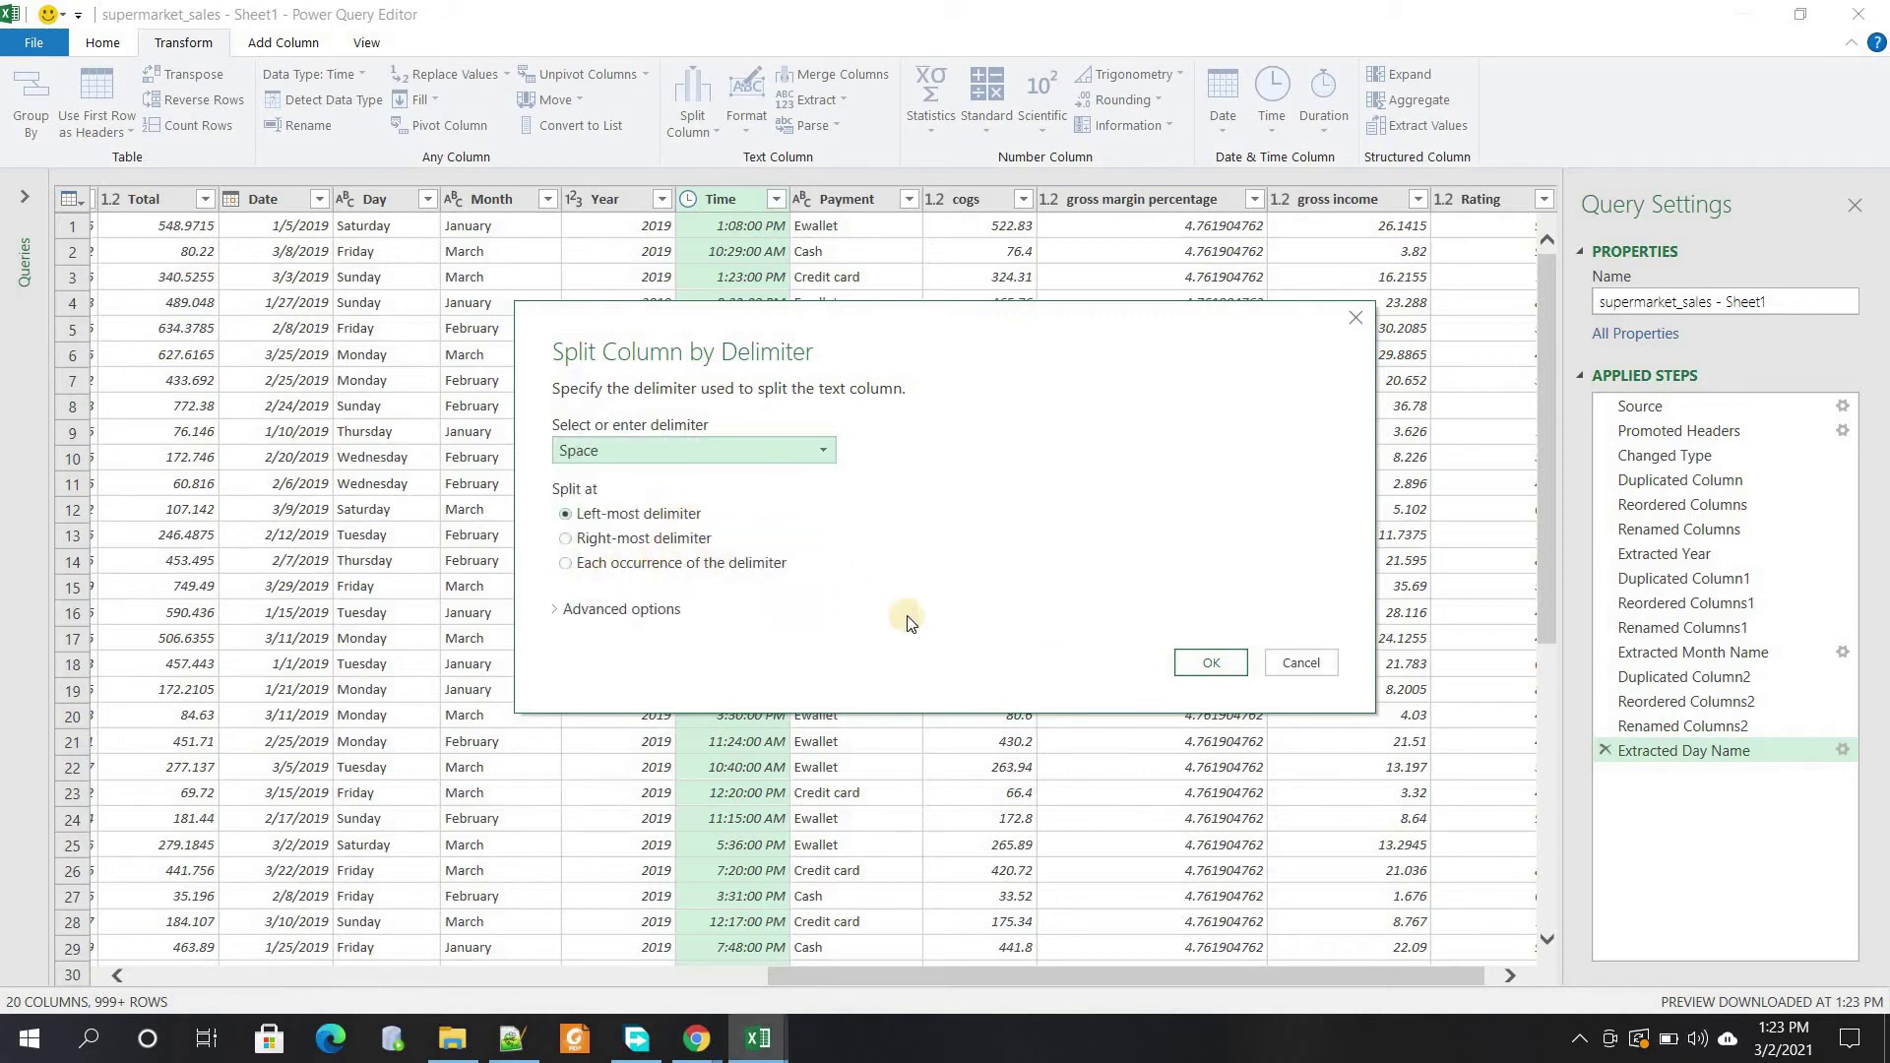
click(1197, 665)
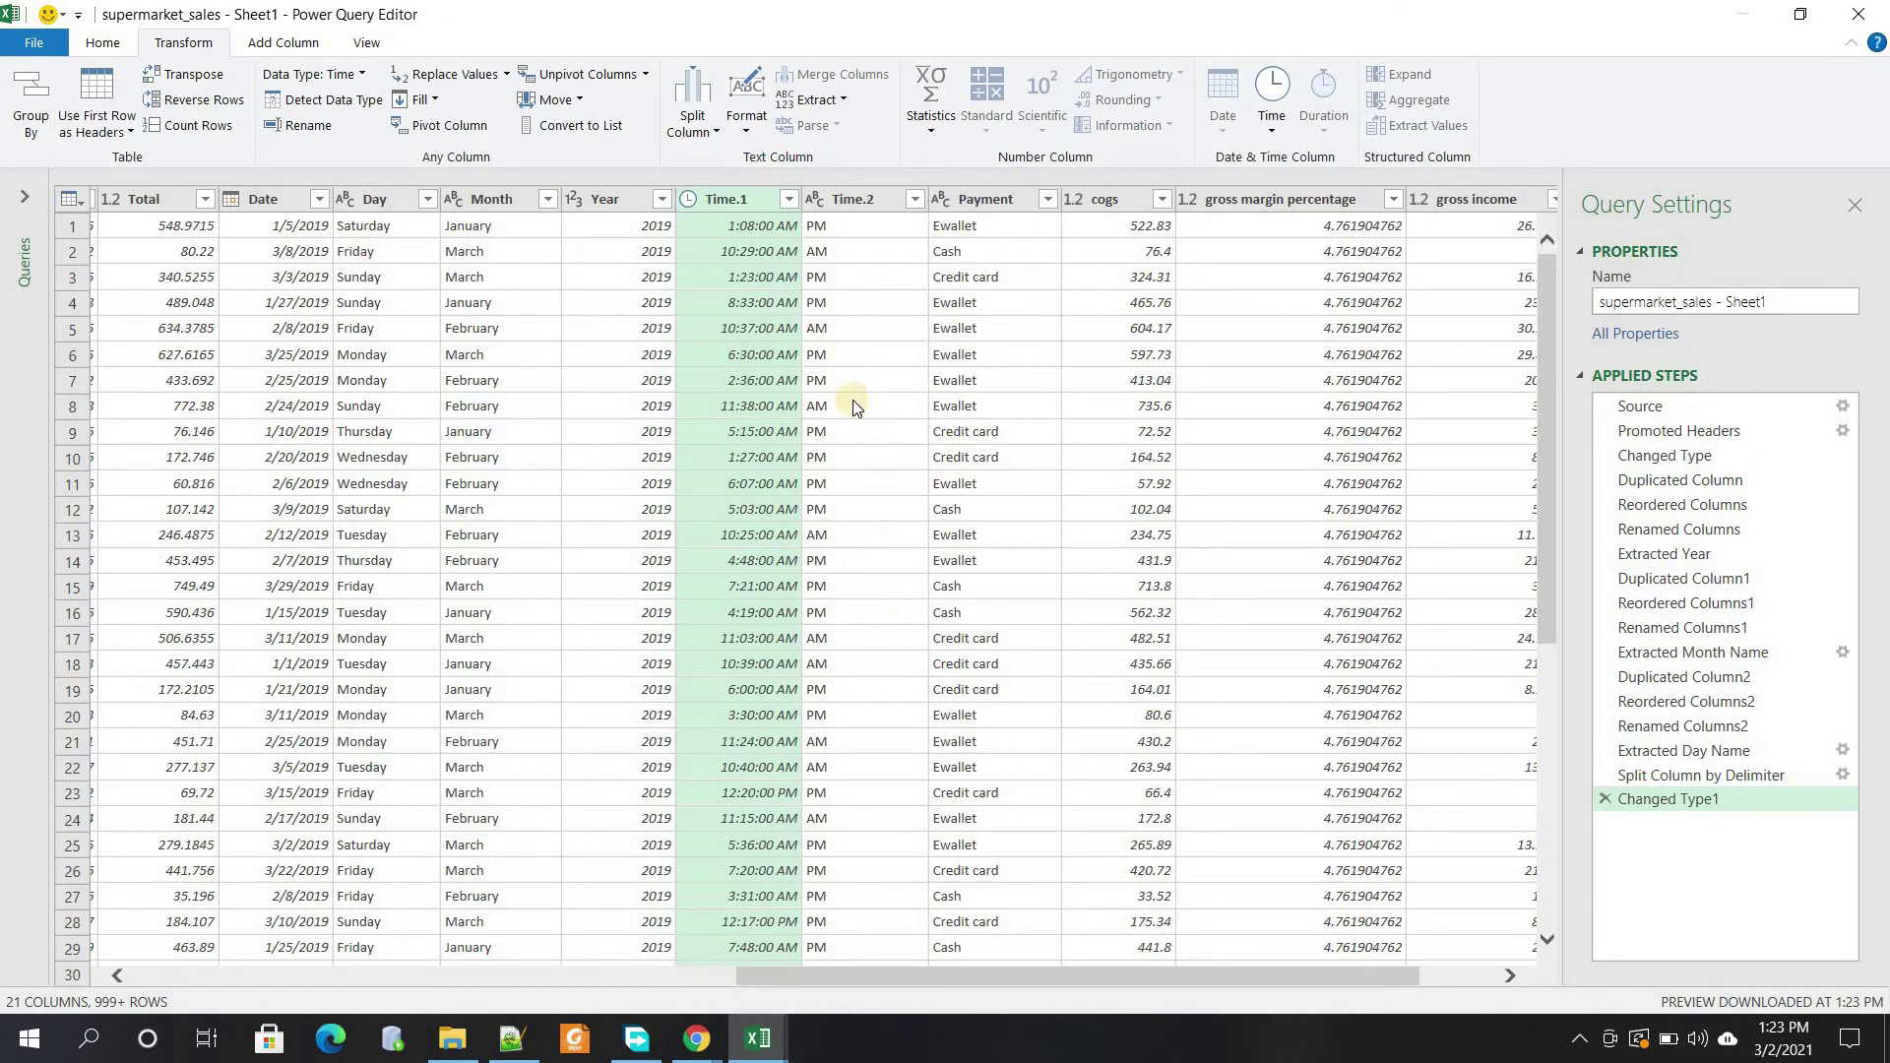
click(857, 201)
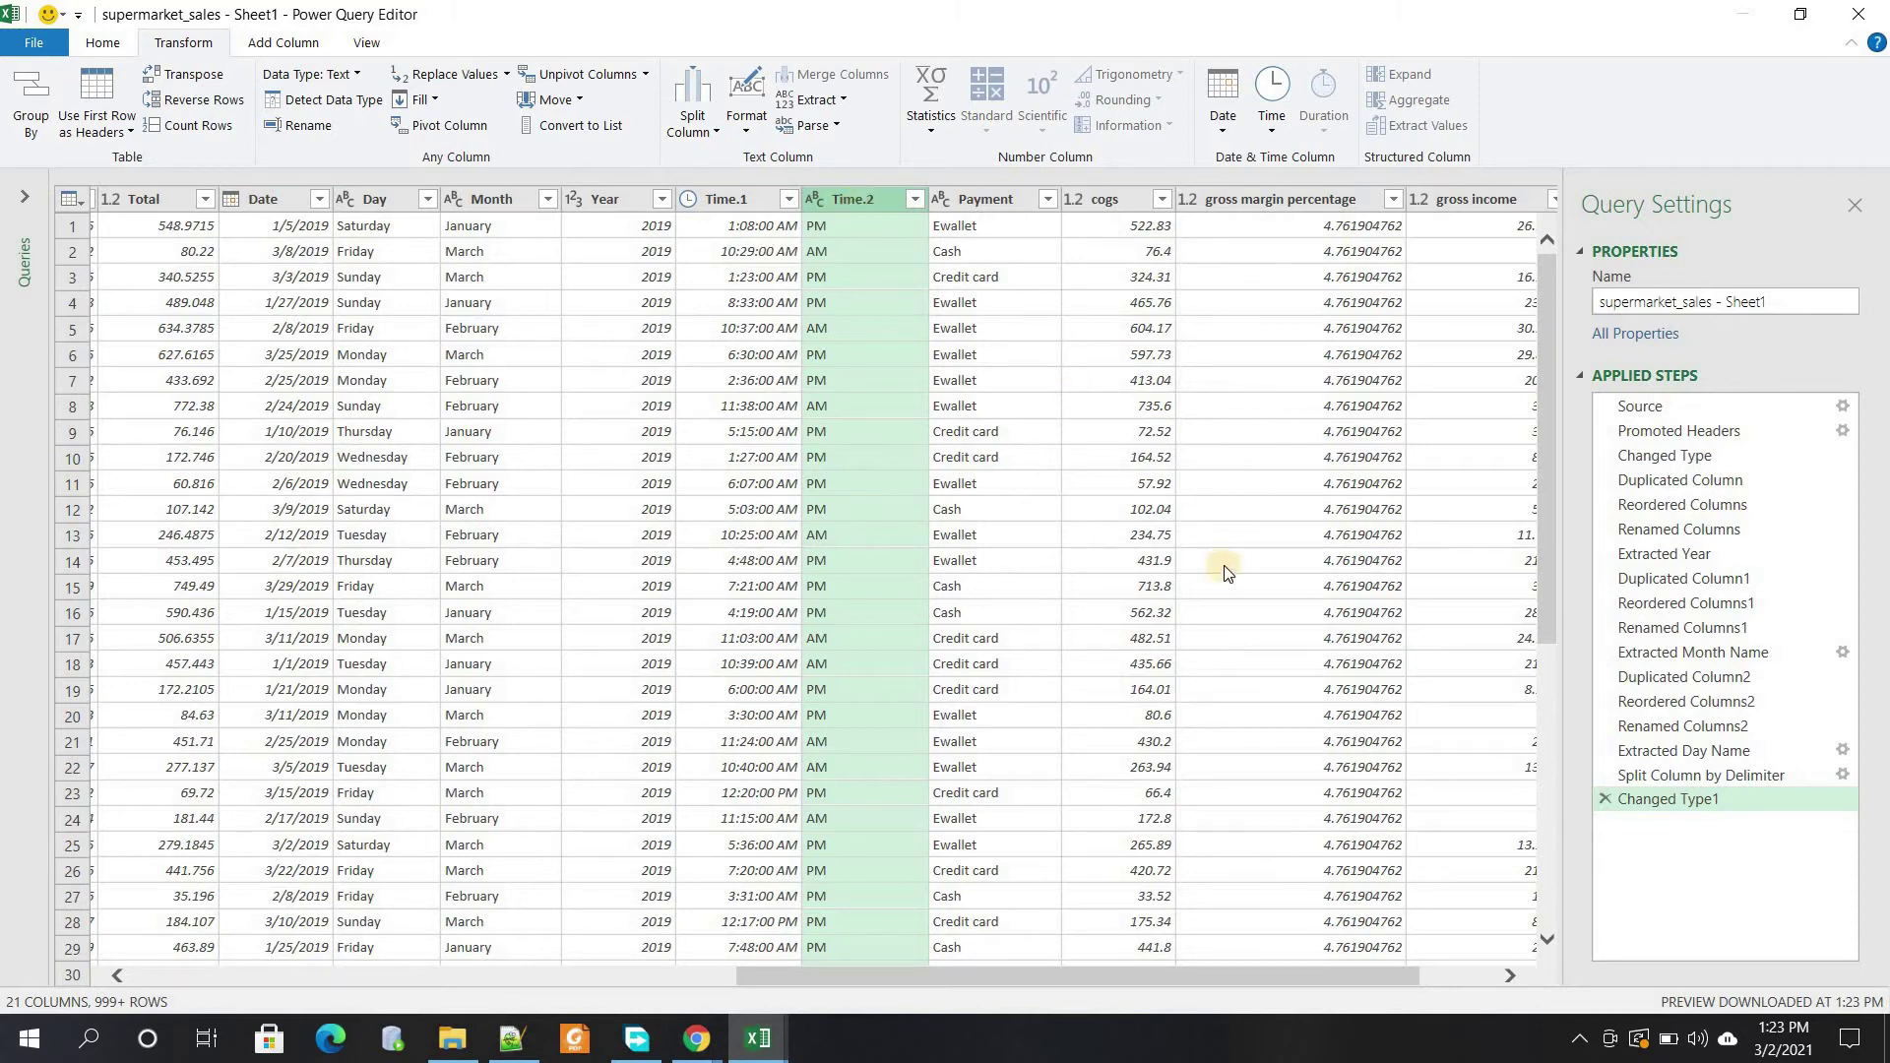
click(1603, 798)
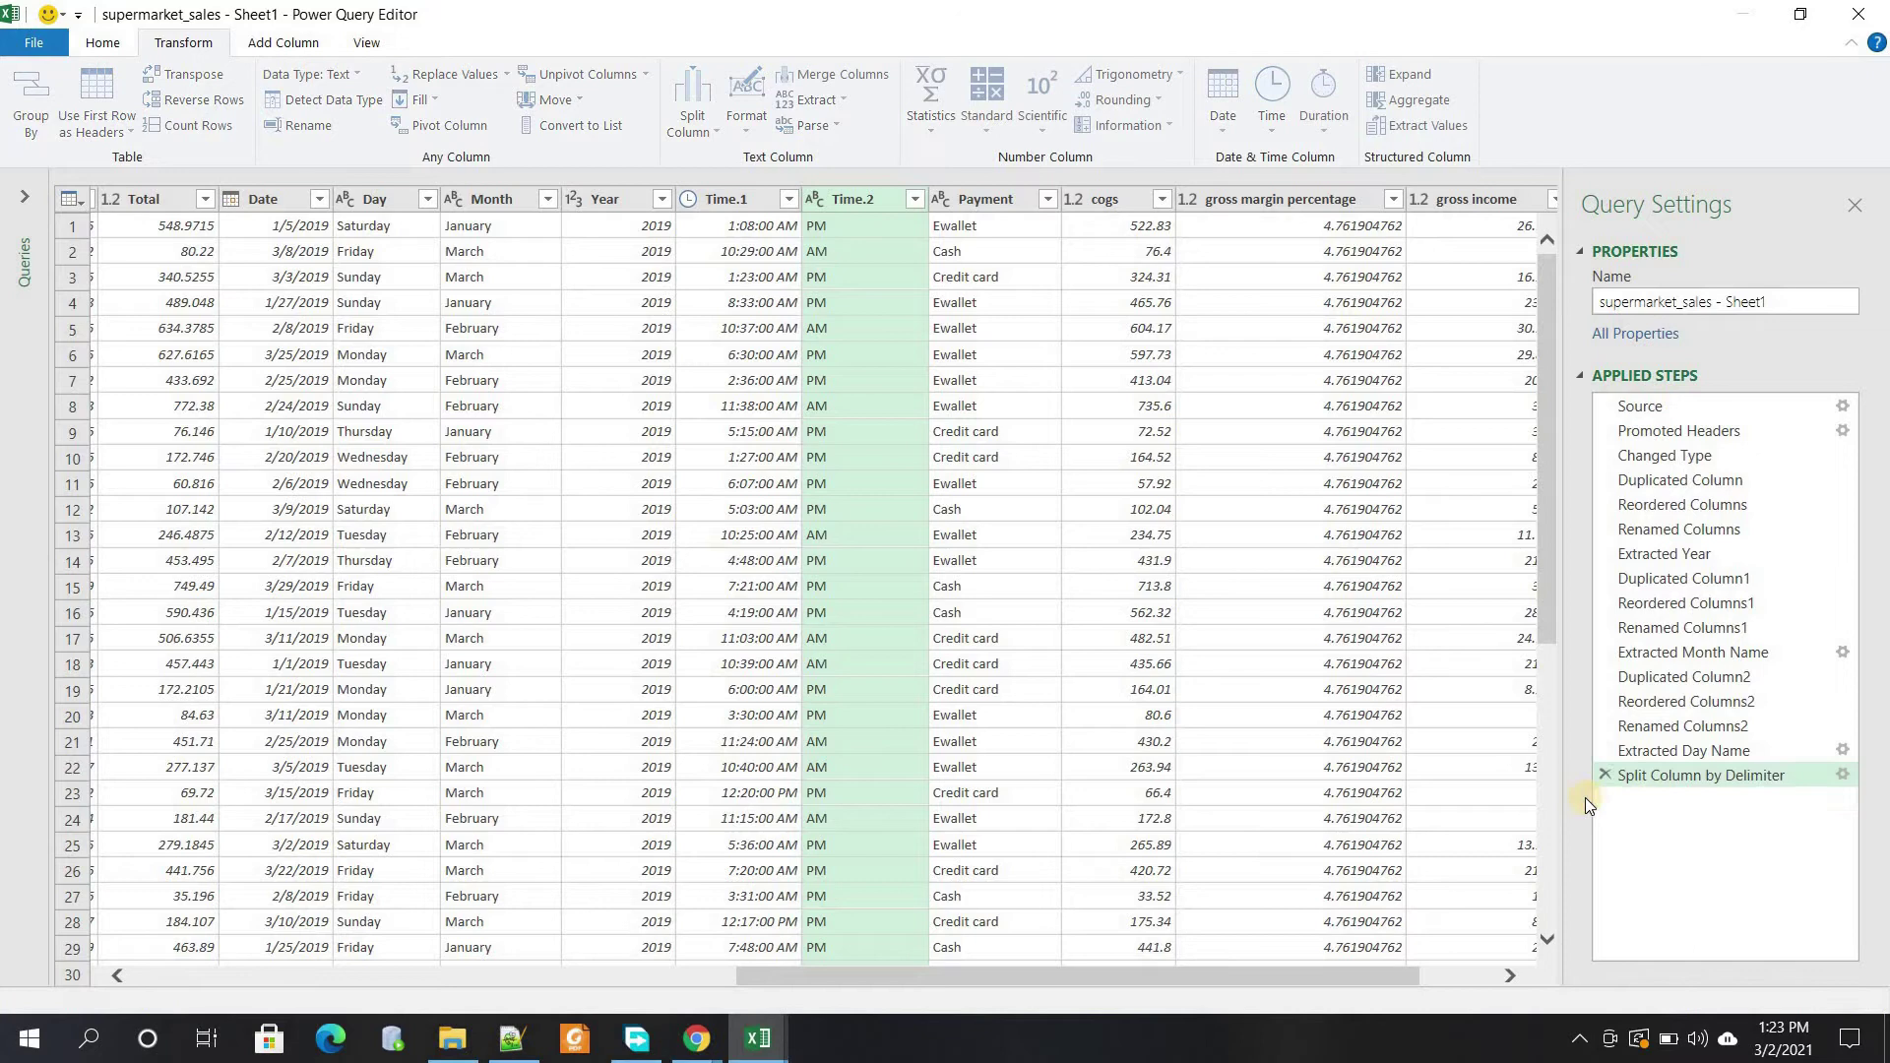
Rename the split-off AM/PM column as Period and the clock-time column as Time
double_click(853, 201)
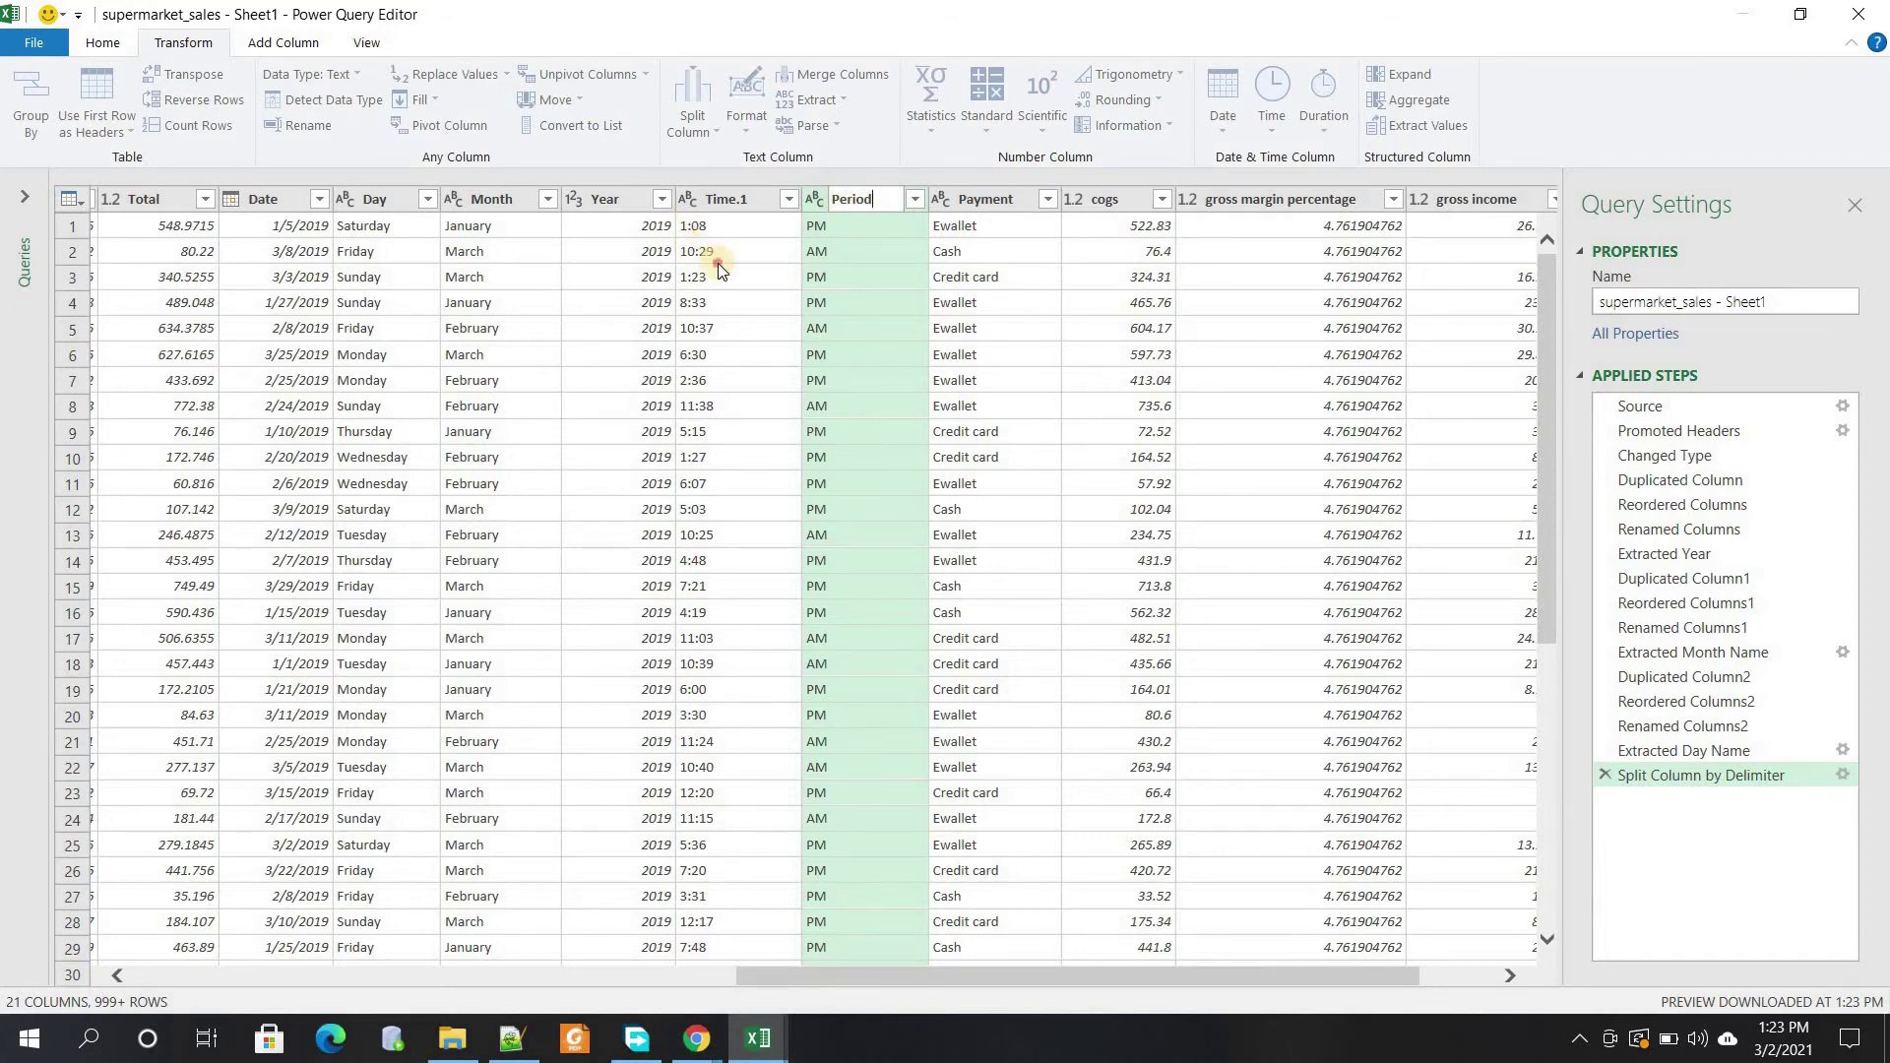
click(721, 201)
double_click(721, 201)
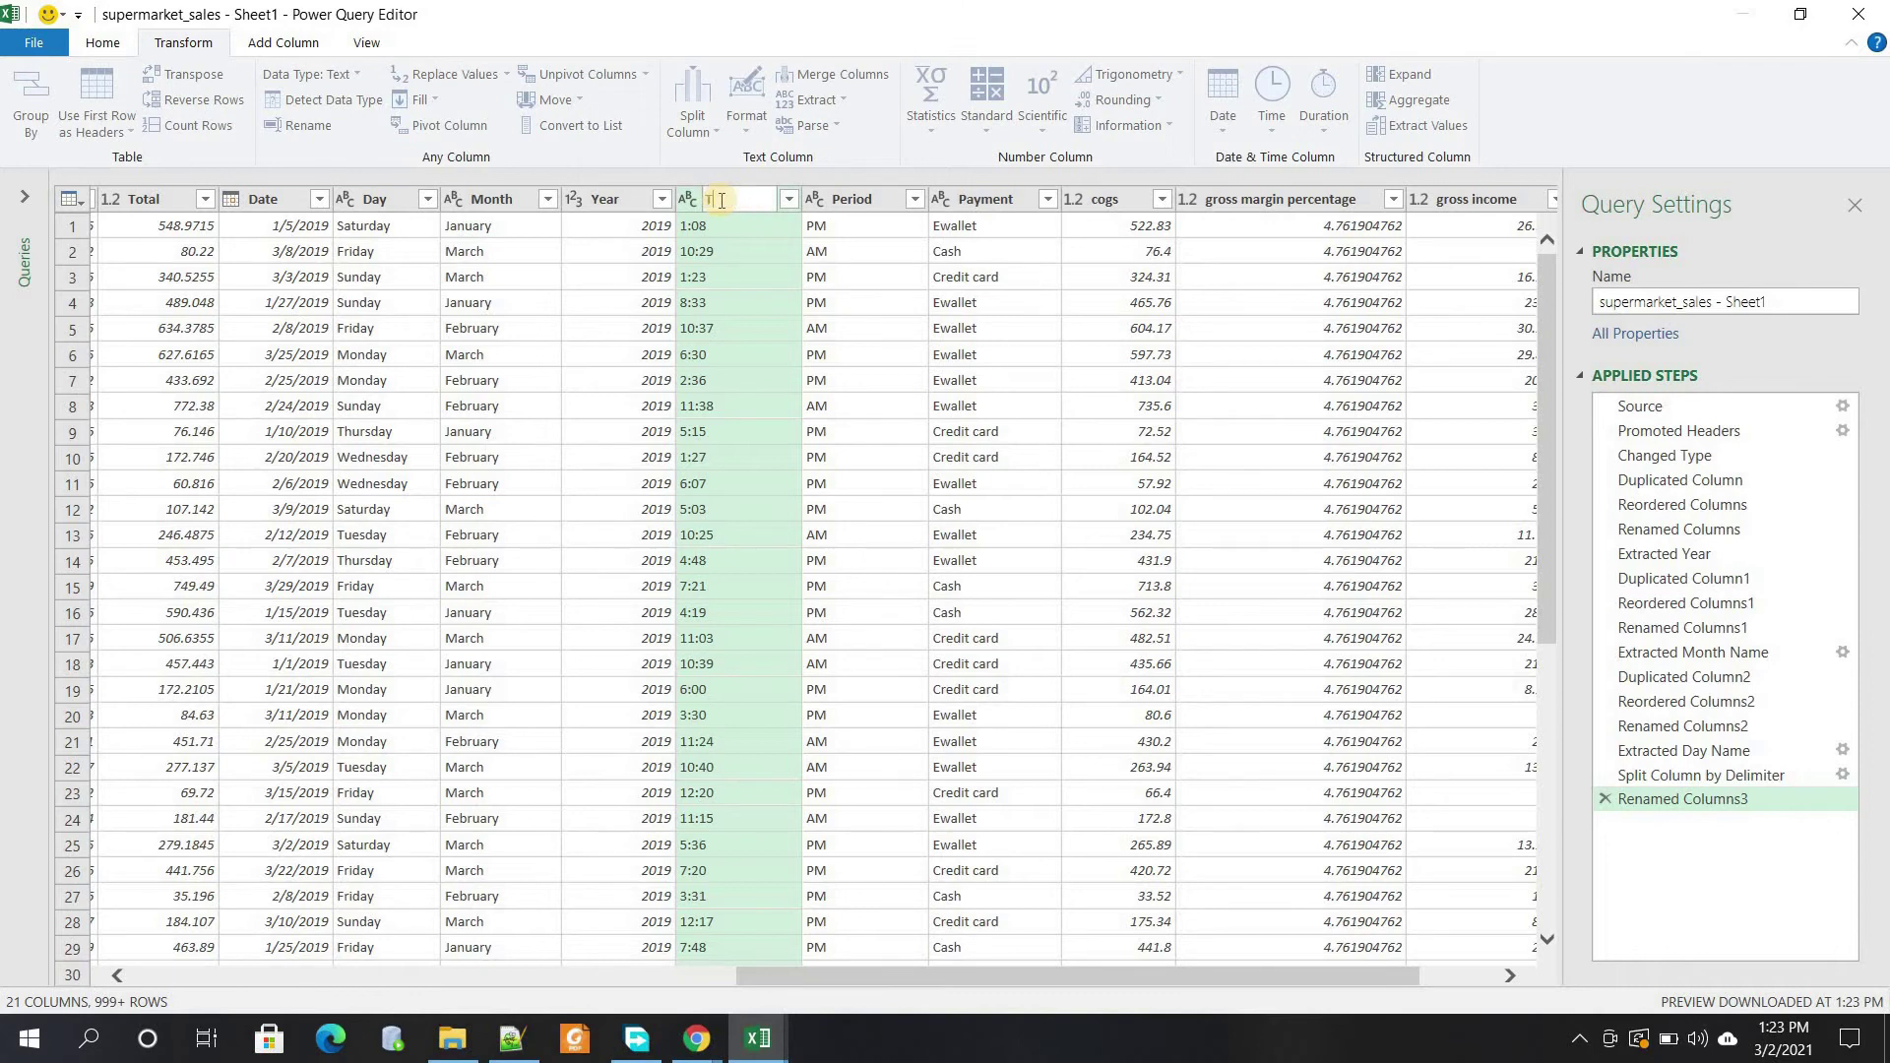
key(Return)
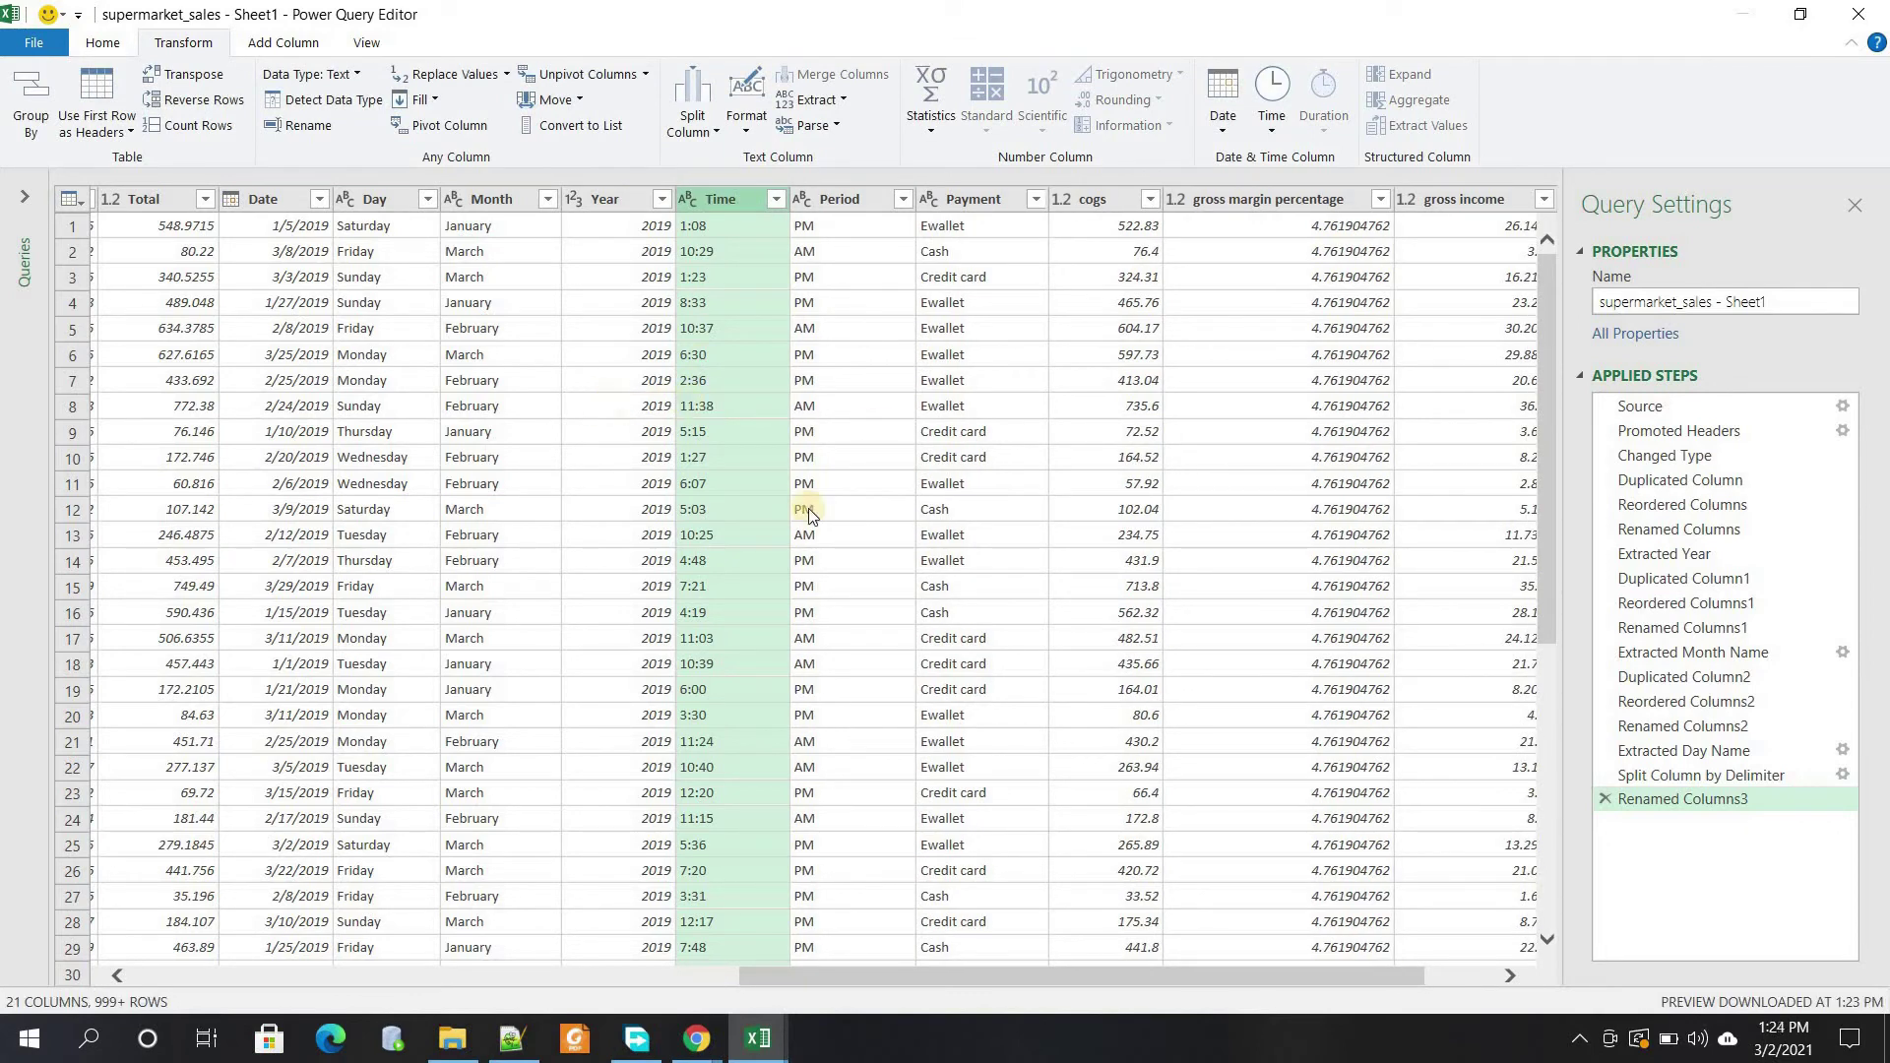
Close and load the query into the workbook as a table, and dismiss the workbook queries list
drag(970, 981, 1344, 448)
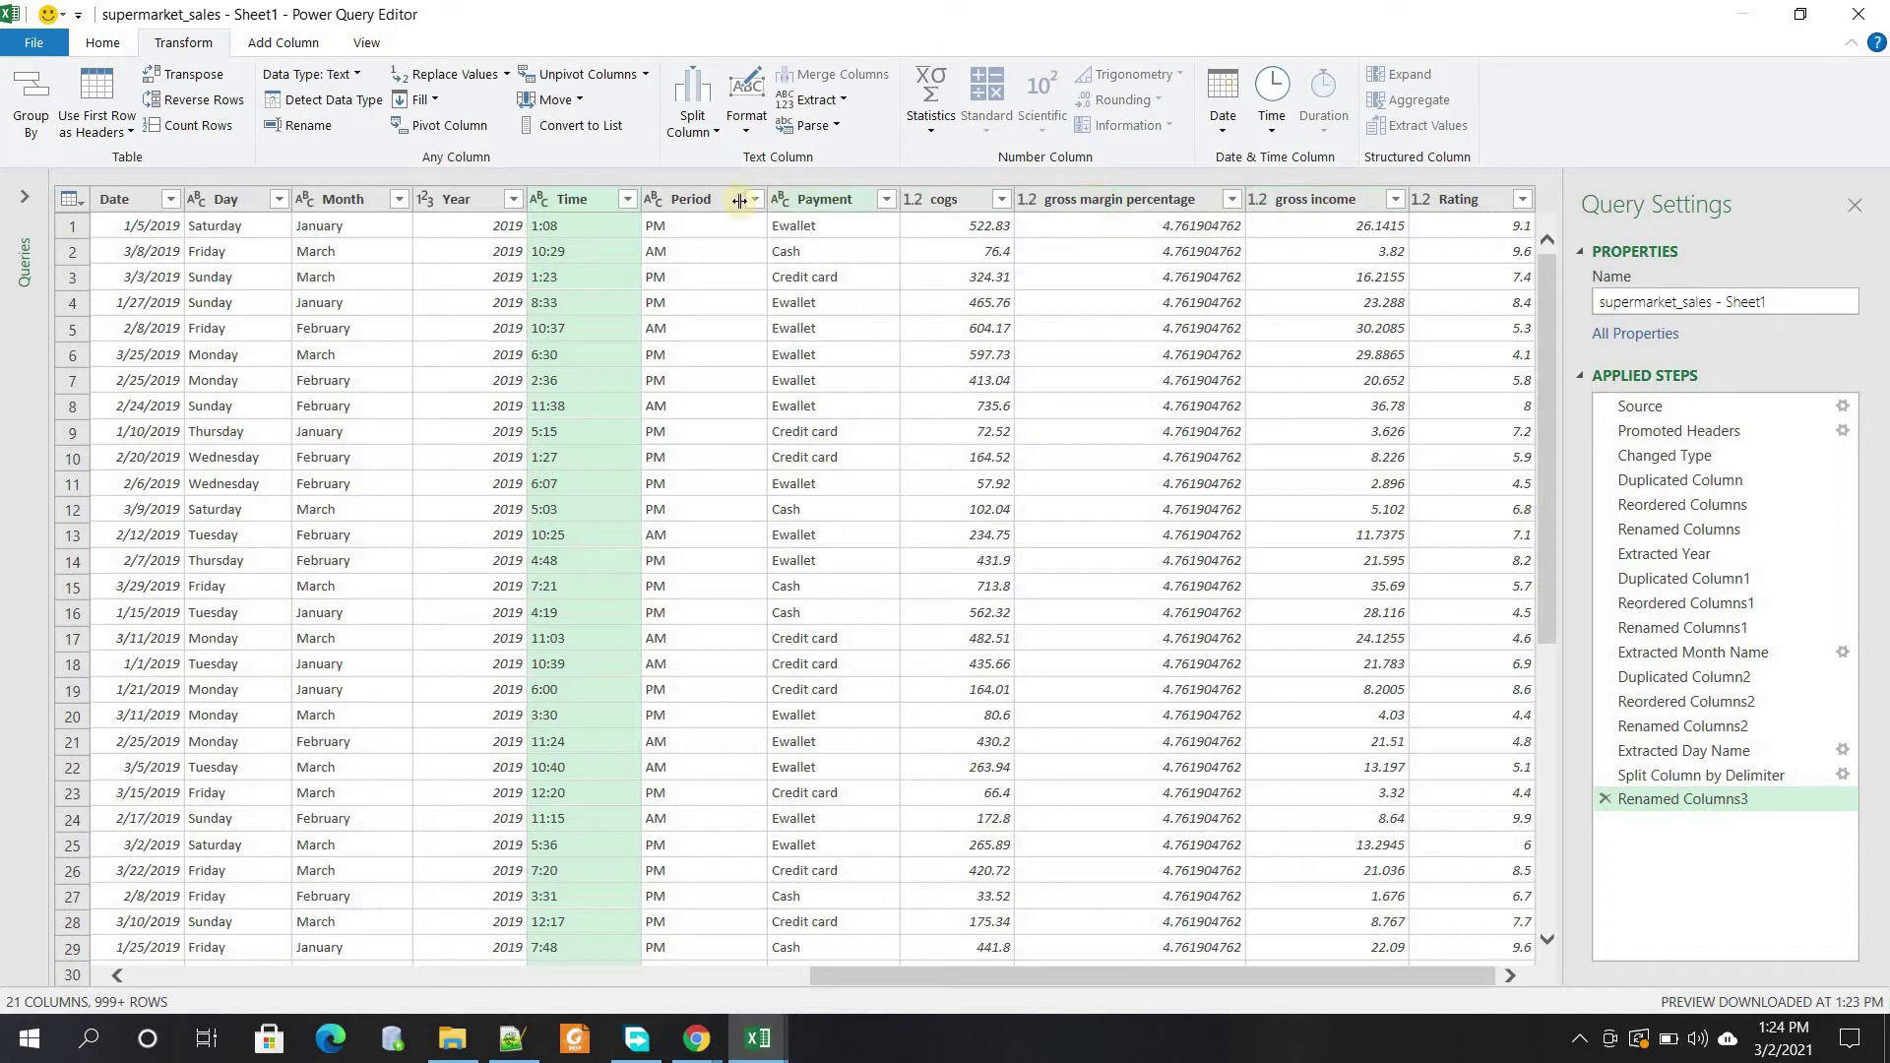
drag(1060, 977, 236, 551)
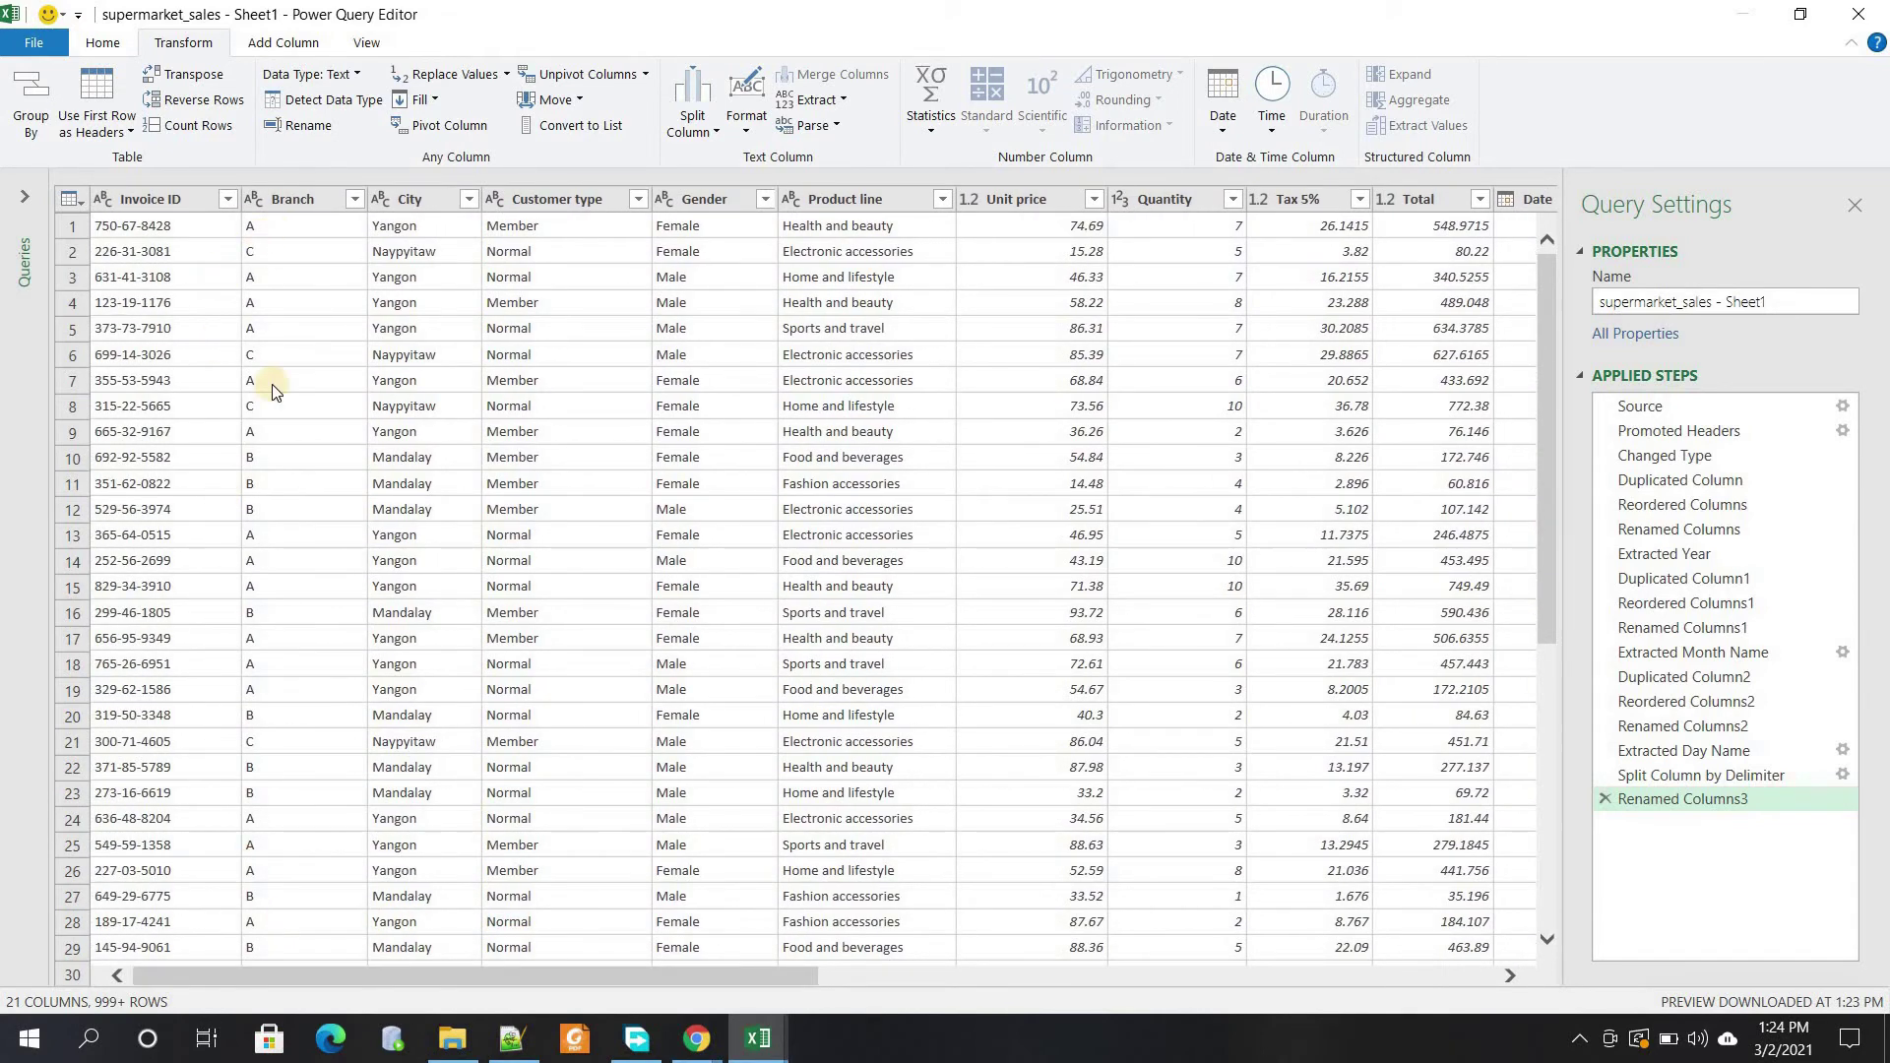
click(98, 45)
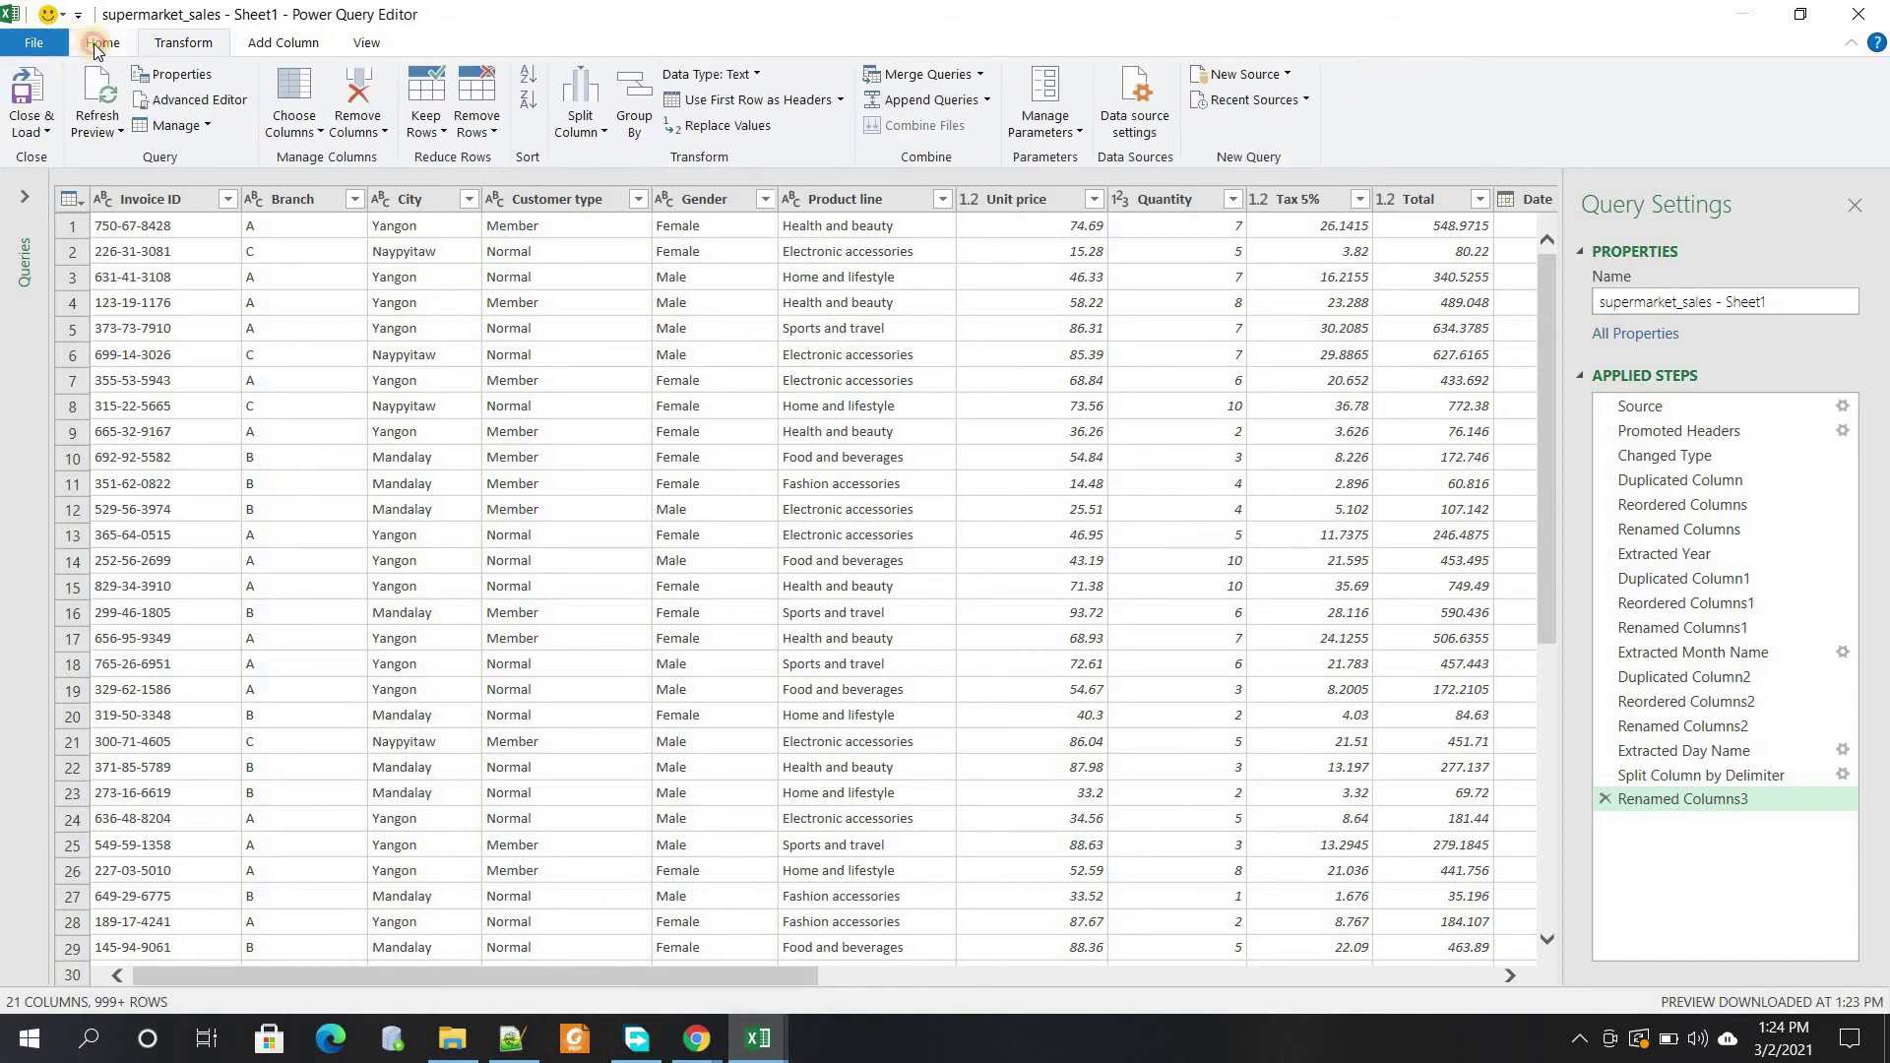
click(25, 98)
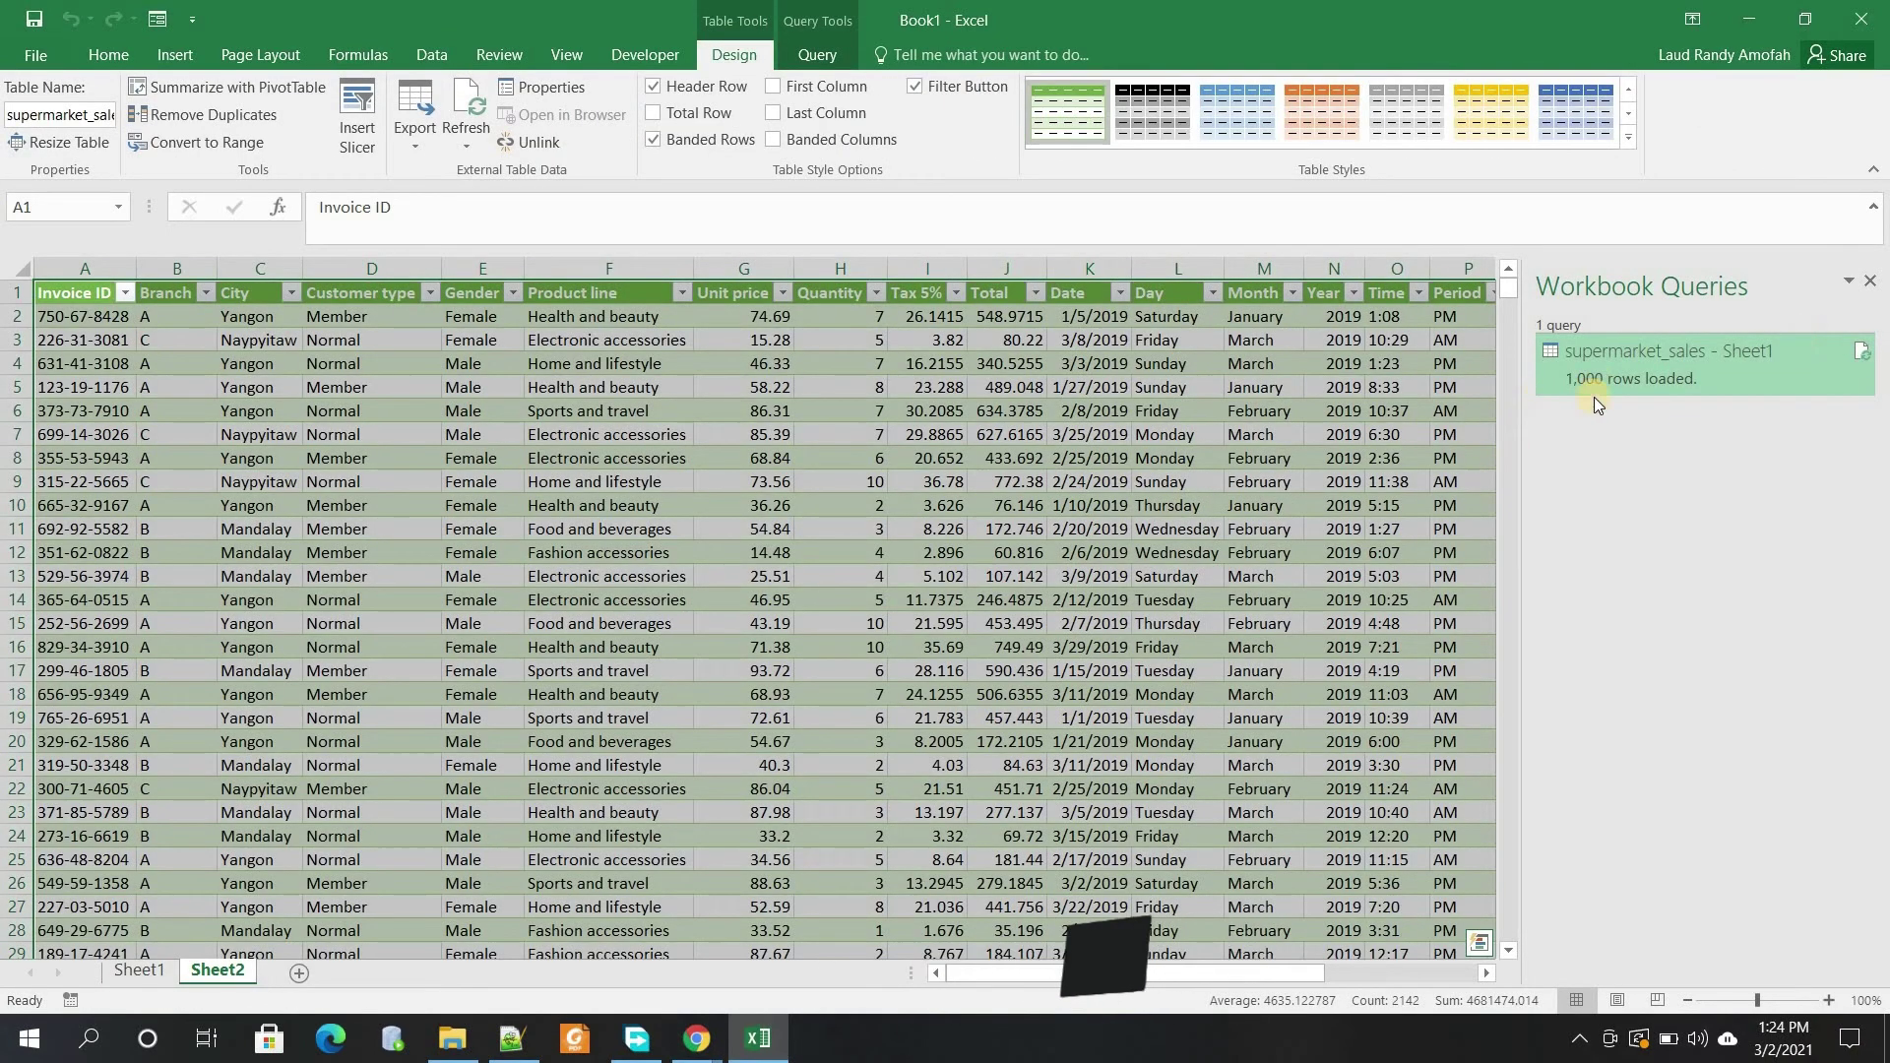
click(1877, 292)
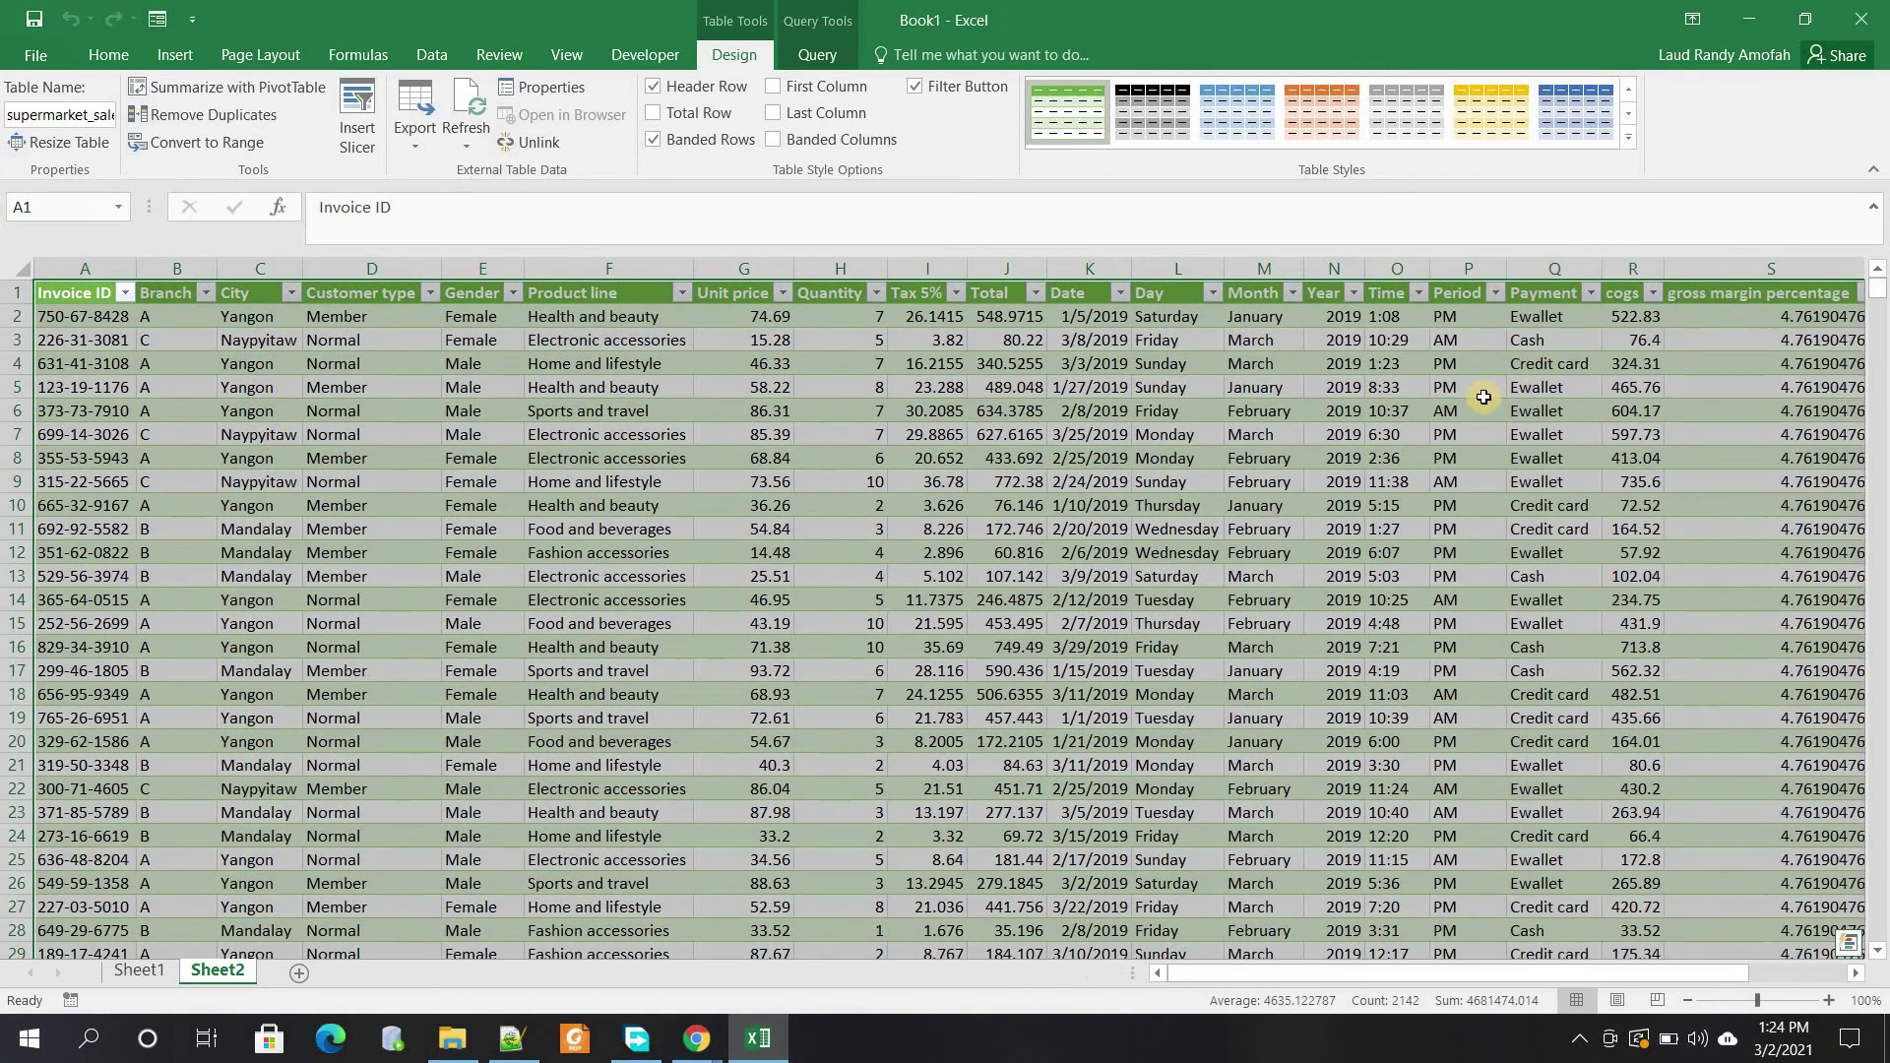
Look through the columns and rows of the loaded supermarket sales table
click(1439, 410)
mouse_move(1386, 973)
mouse_down()
mouse_move(1477, 973)
mouse_move(1423, 972)
mouse_up()
drag(1045, 916, 670, 590)
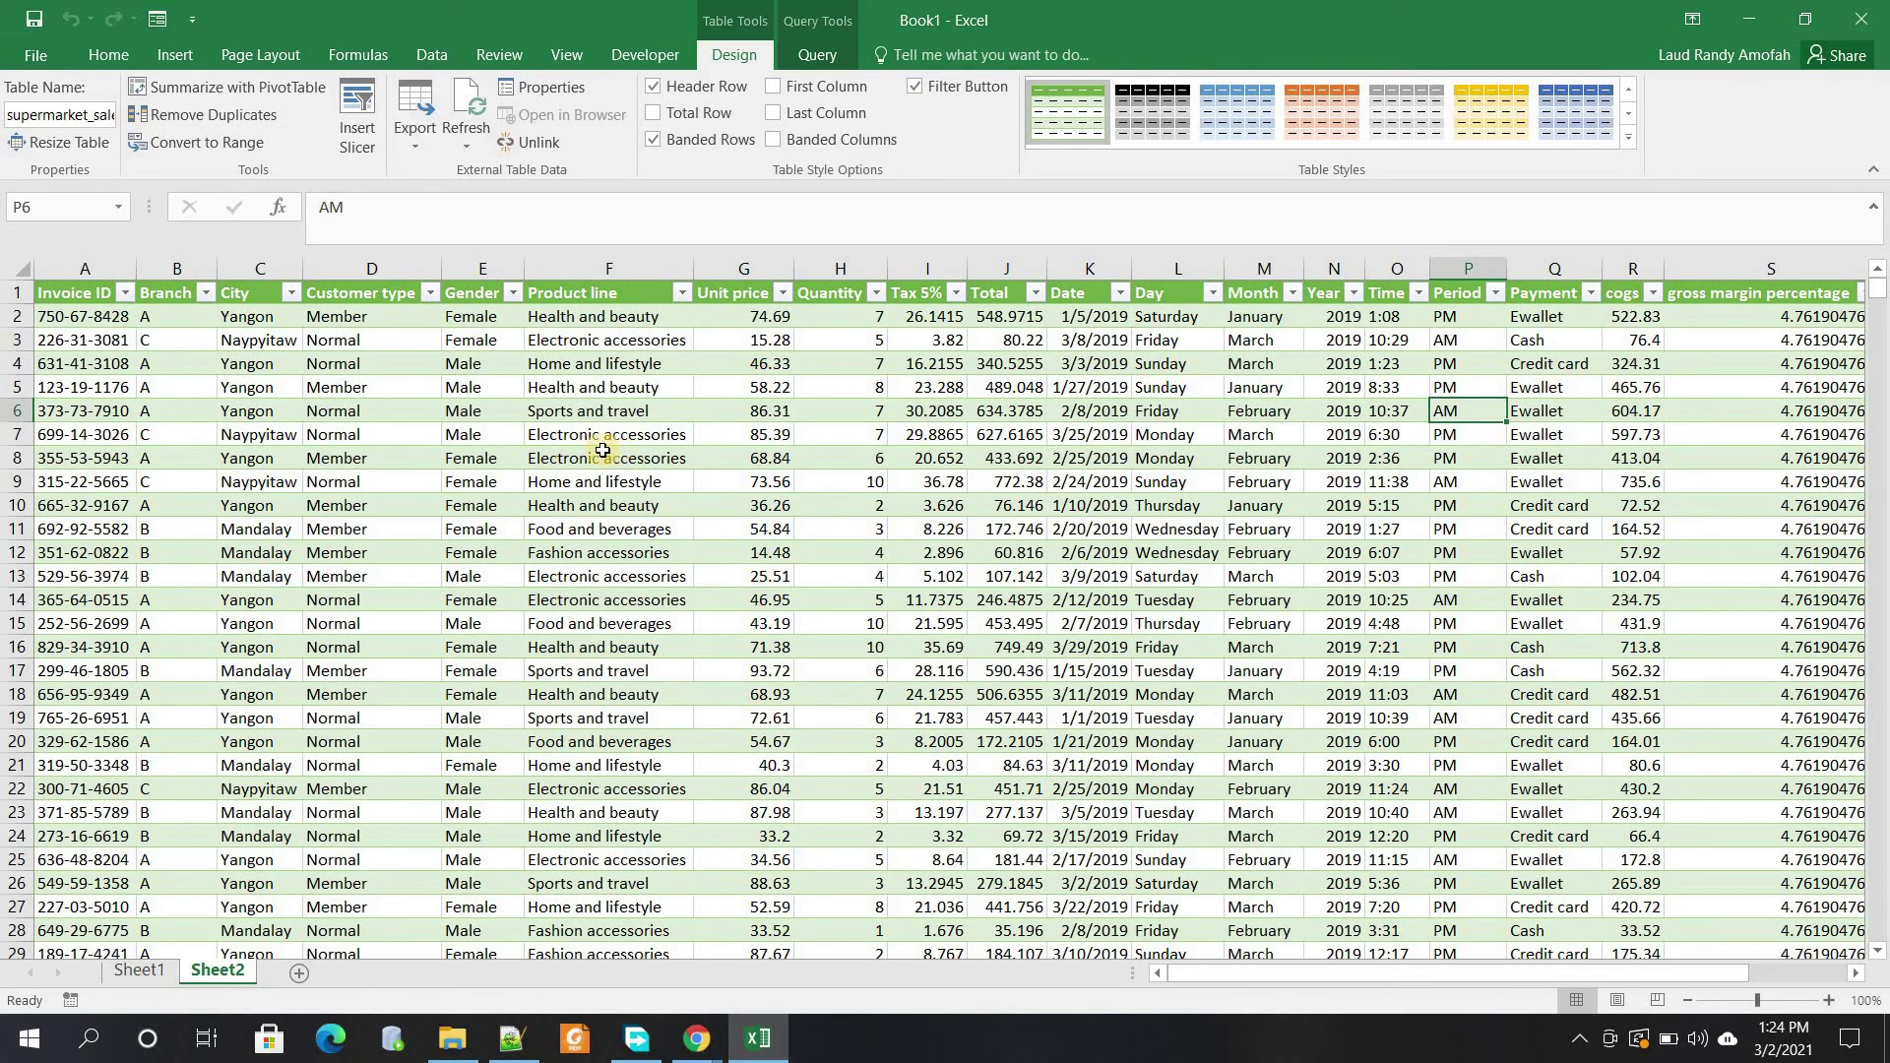
drag(1178, 989, 1831, 459)
drag(1882, 300, 1634, 435)
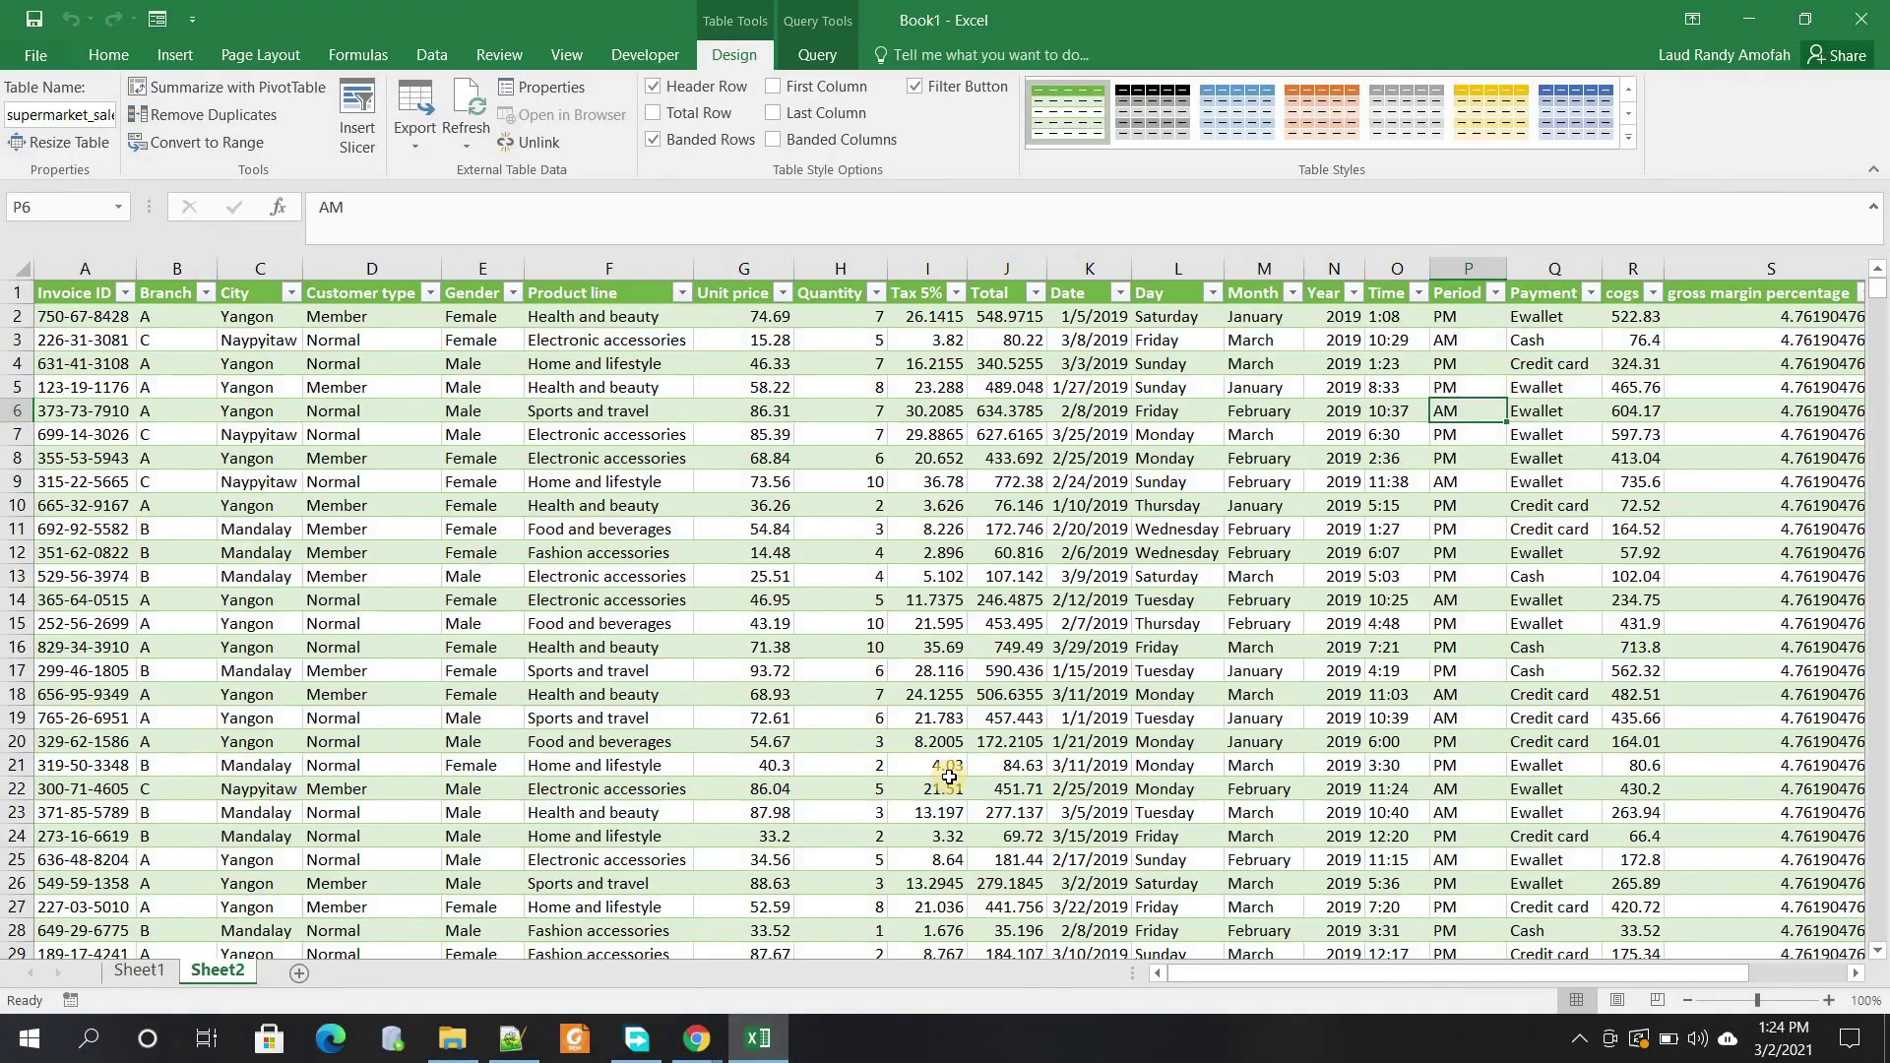